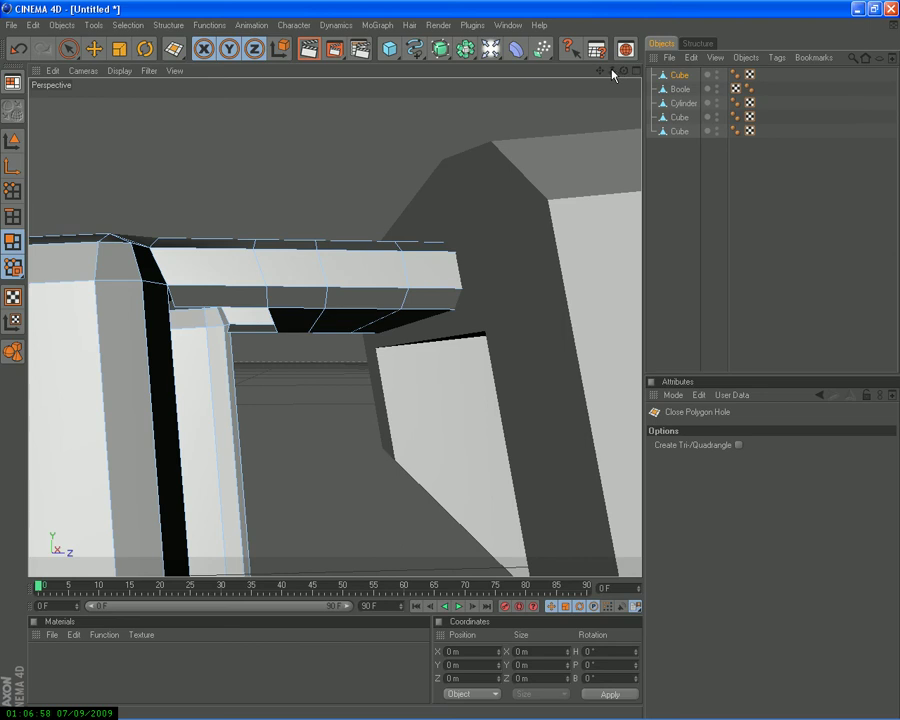
Undo the last mesh edit and restore the polygon selection on the top strut
click(18, 49)
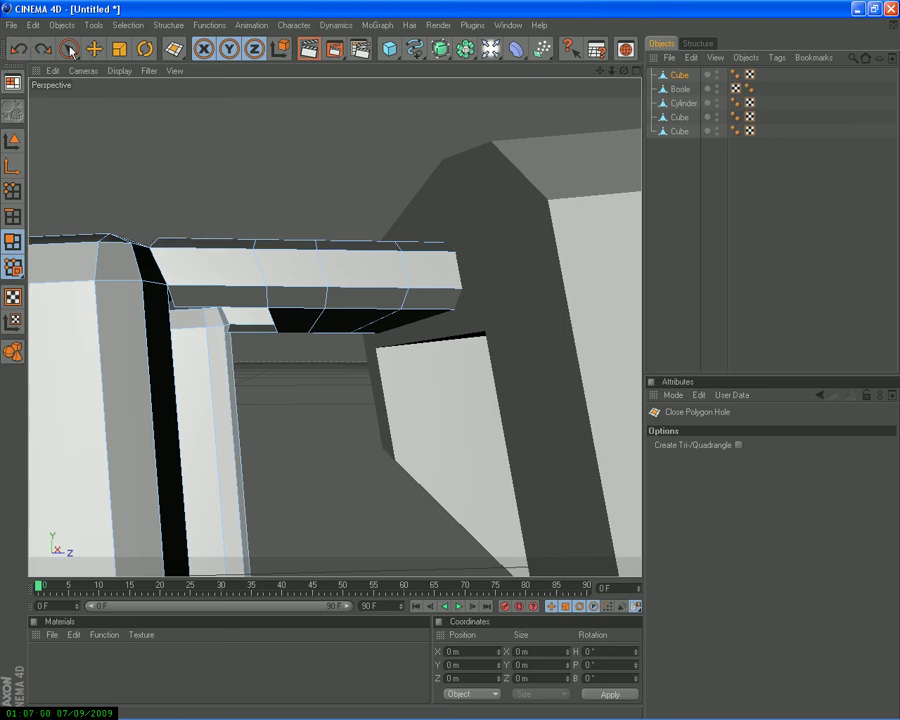
click(68, 49)
click(18, 49)
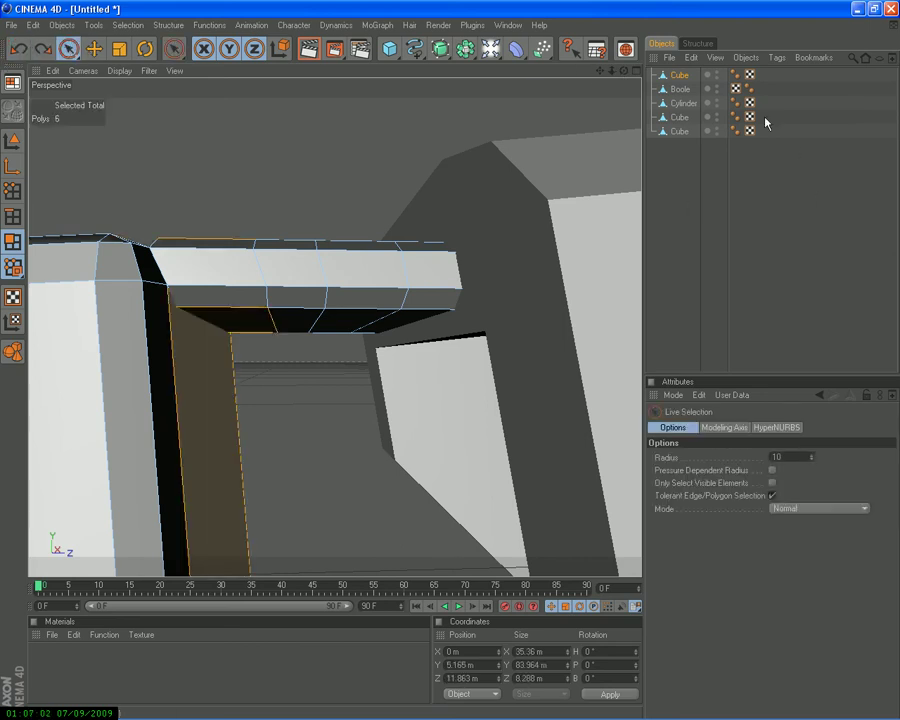
drag(624, 71, 450, 363)
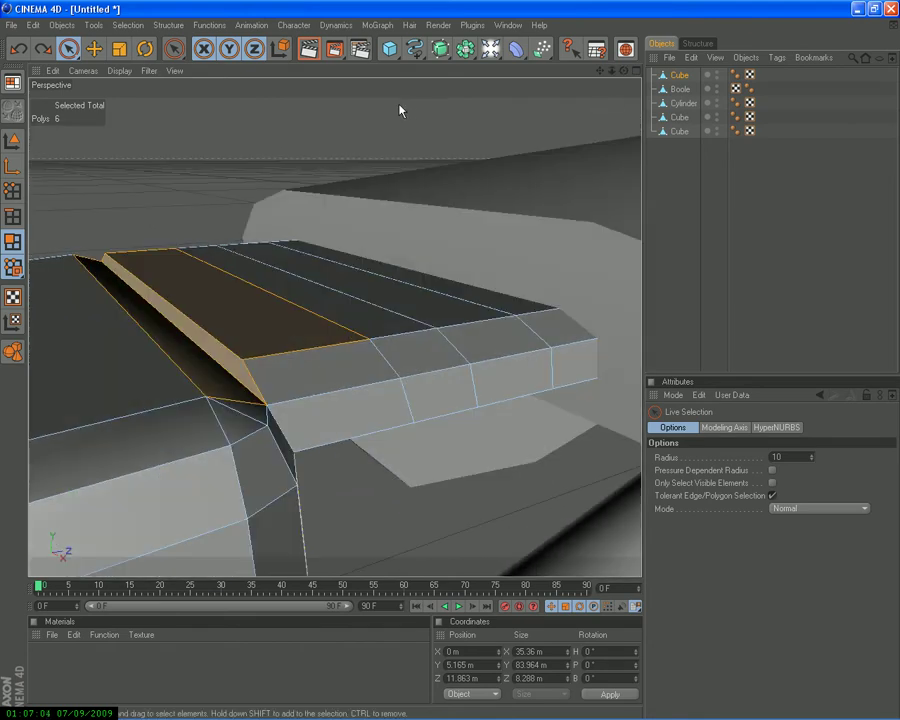
With only visible elements selectable, use Close Polygon Hole to seal the slanted edge's gap
click(772, 496)
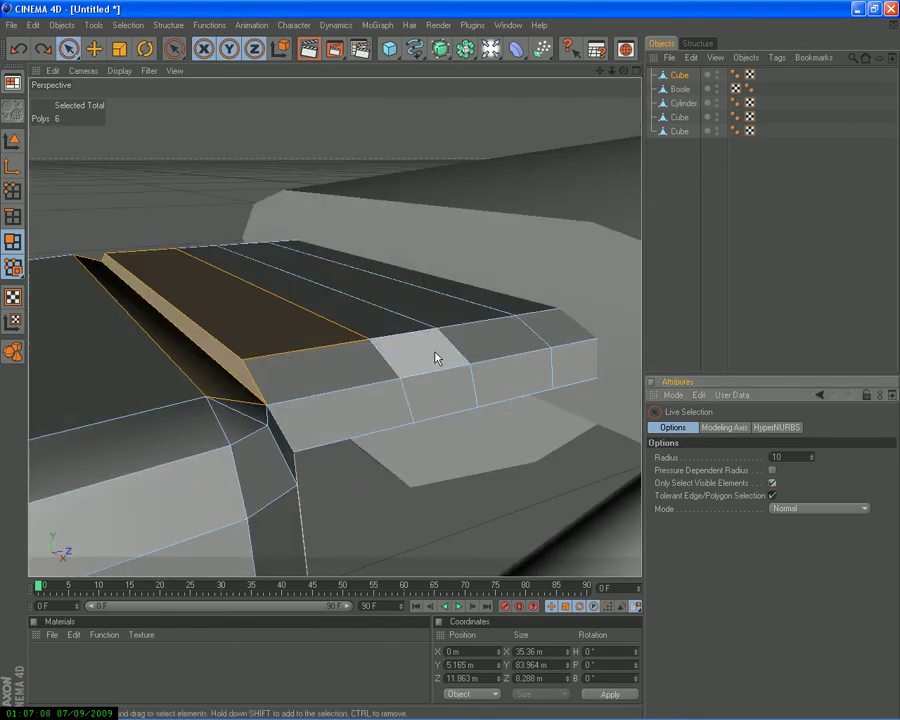
click(193, 343)
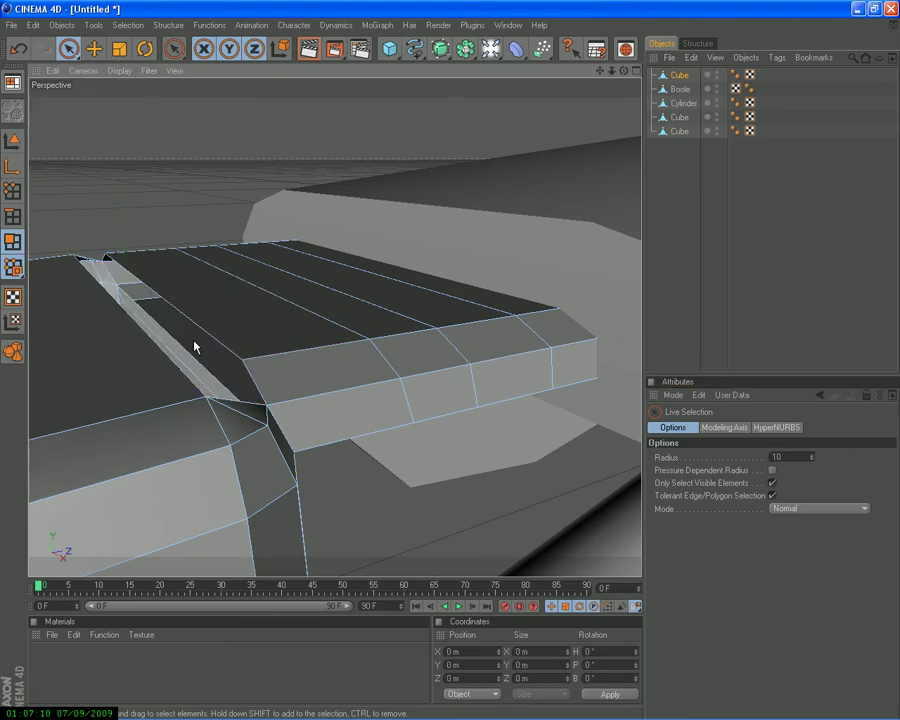
right_click(88, 262)
click(128, 276)
click(193, 318)
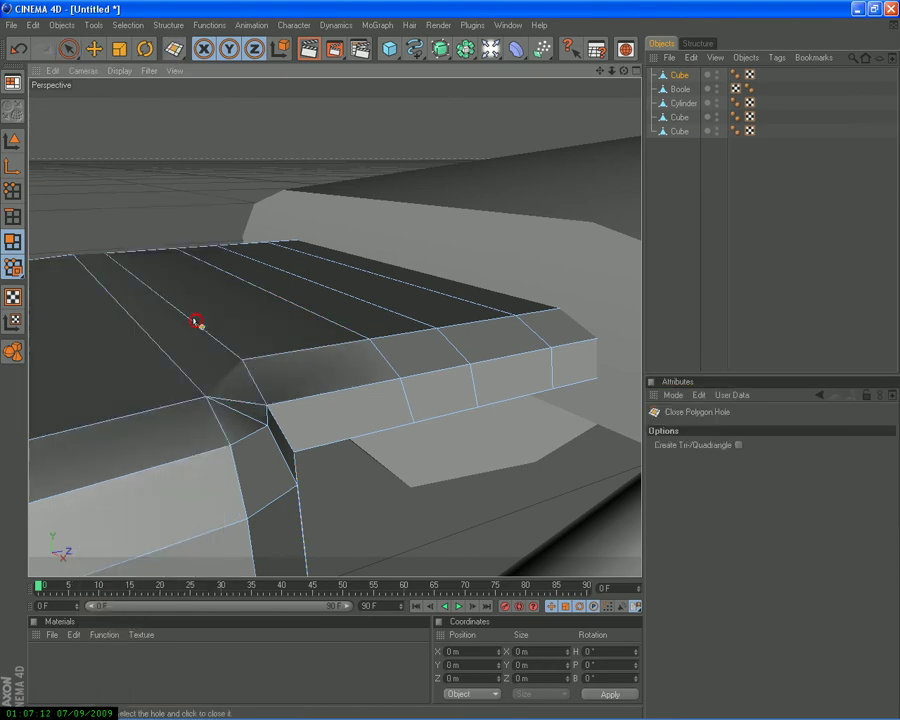
alt+drag(452, 368, 452, 366)
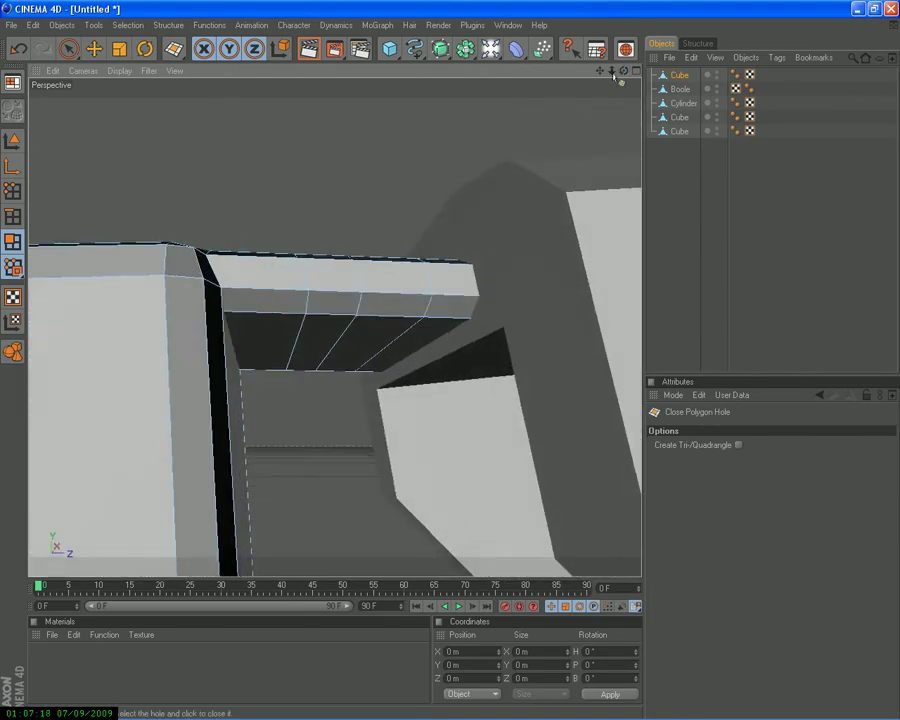
Switch between the four-view layout and the maximized Right view
scroll(343, 330, down, 5)
scroll(343, 330, up, 5)
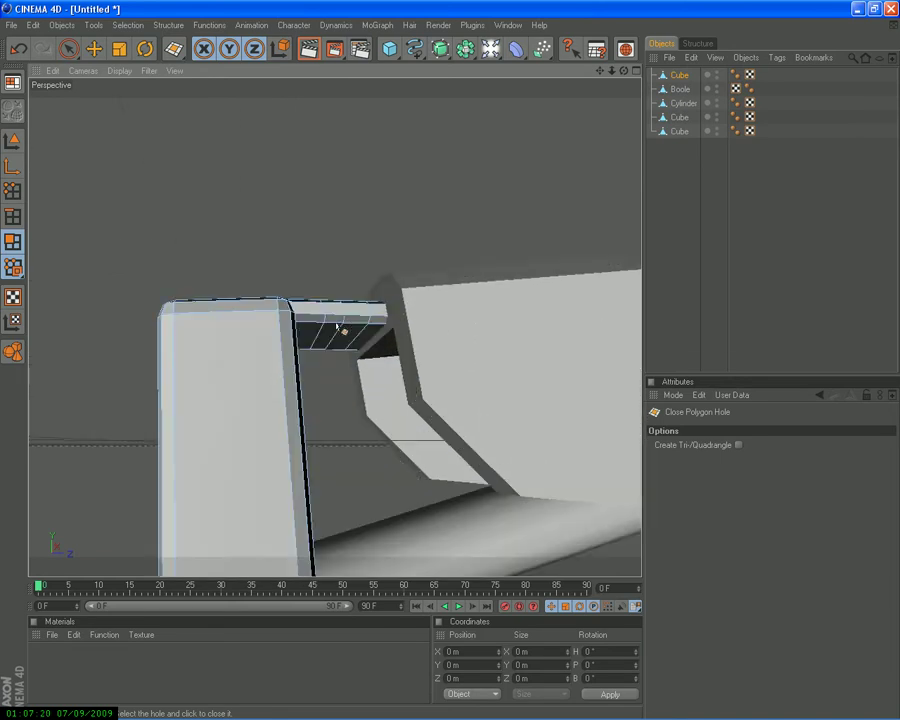
scroll(343, 330, down, 5)
middle_click(300, 340)
middle_click(209, 392)
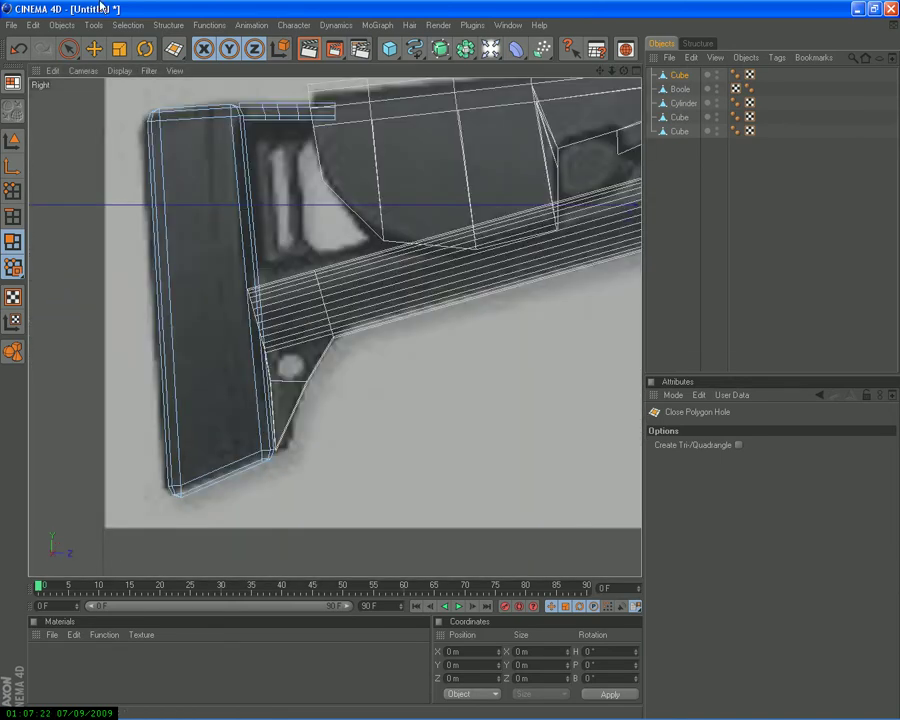
middle_click(188, 221)
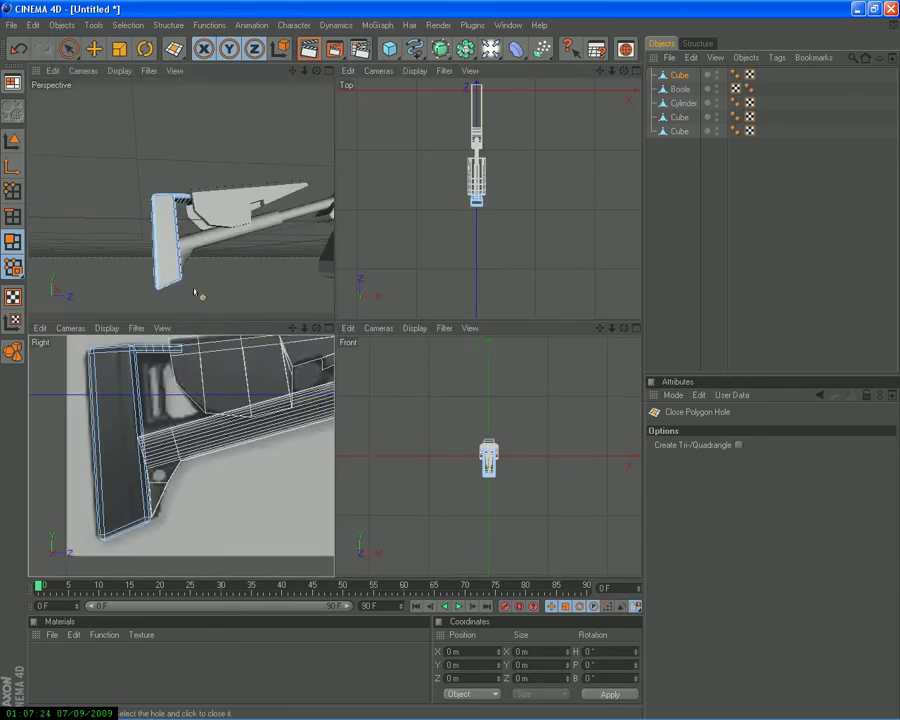
middle_click(182, 382)
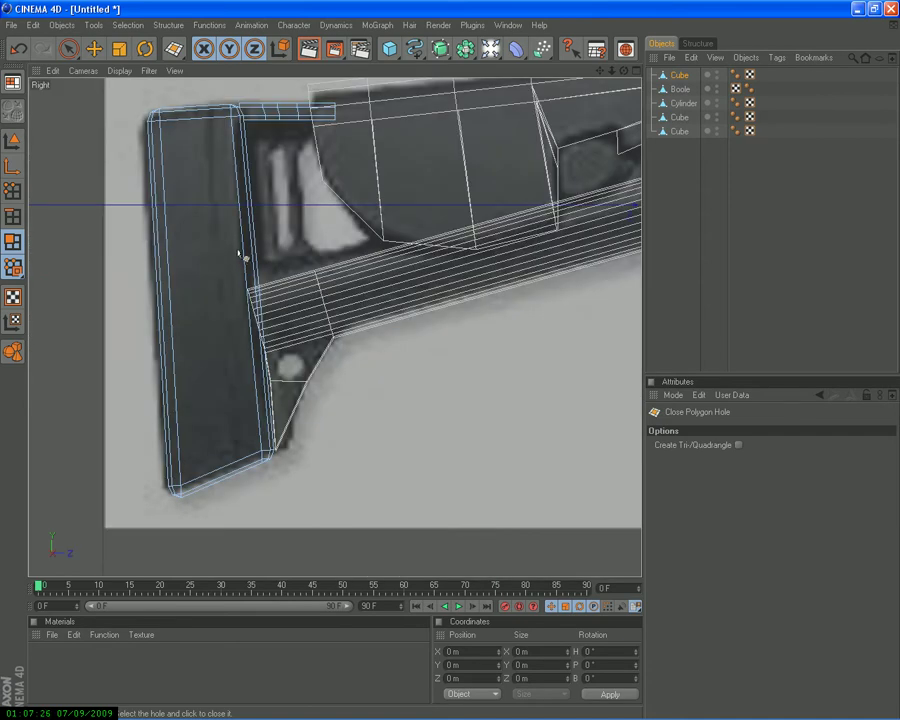
Select the strut's top corner point, orbit it in Perspective, and return to the maximized Right view
click(65, 48)
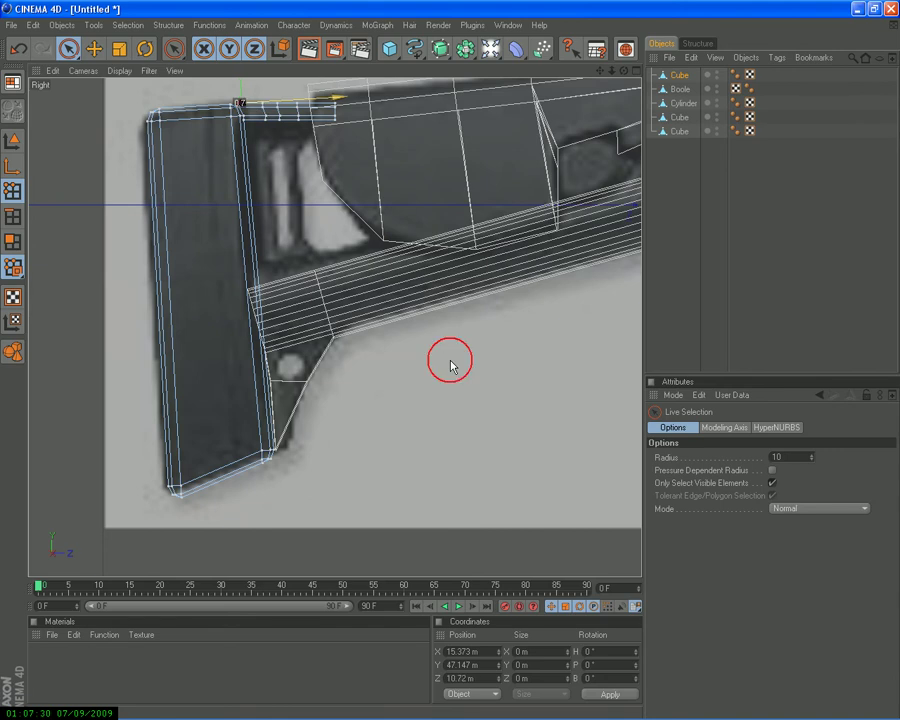
click(110, 134)
key(F1)
mouse_move(146, 197)
alt+mouse_down()
mouse_move(279, 263)
mouse_move(428, 262)
alt+mouse_up()
alt+drag(442, 357, 450, 366)
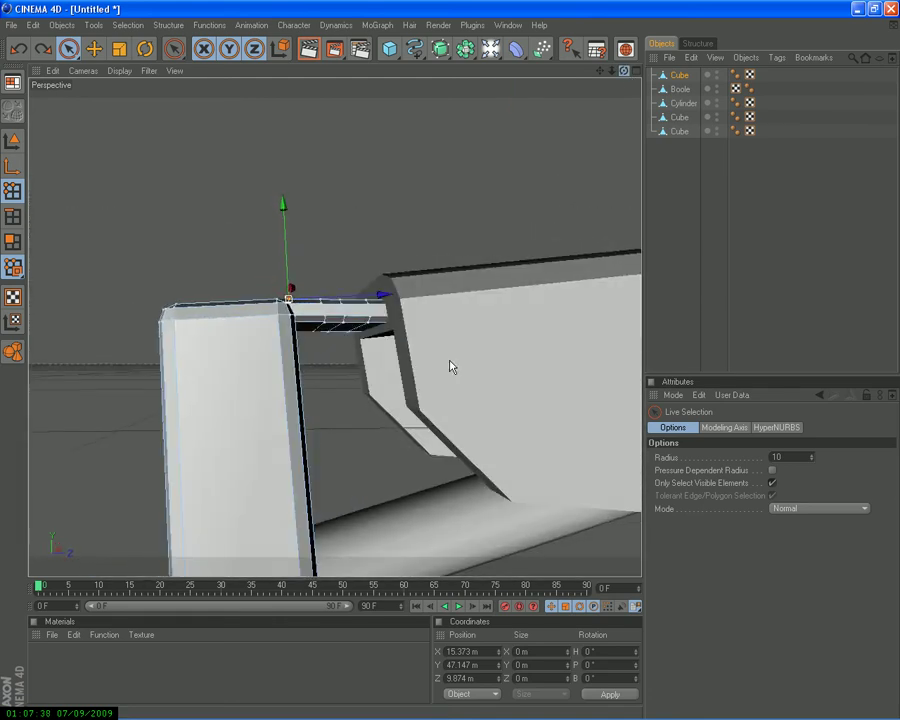
key(F5)
middle_click(157, 386)
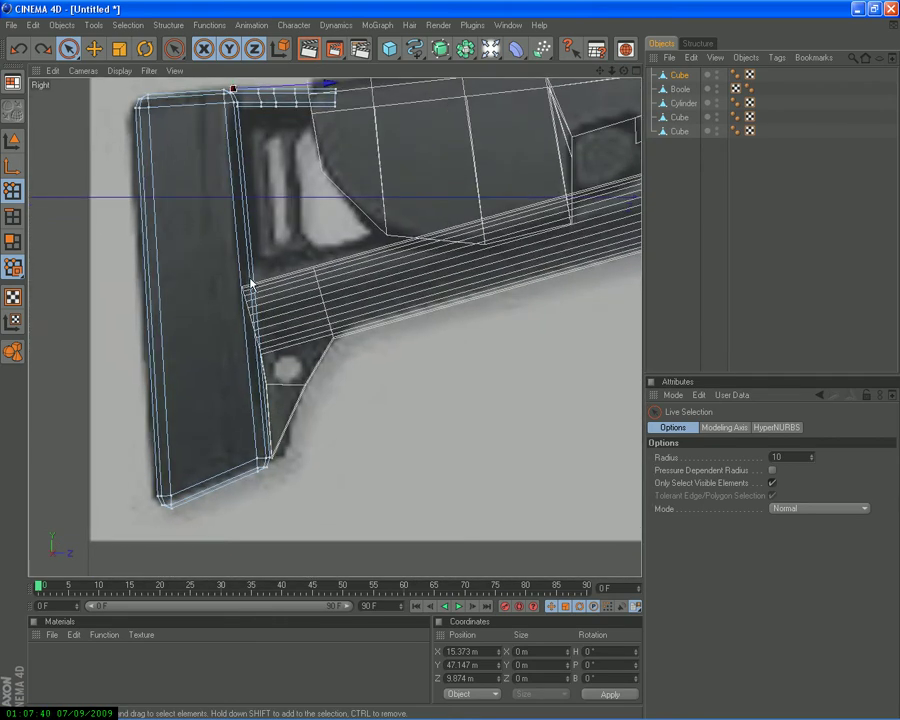
Select the two underside polygons of the top strut, allowing hidden polygons
click(18, 237)
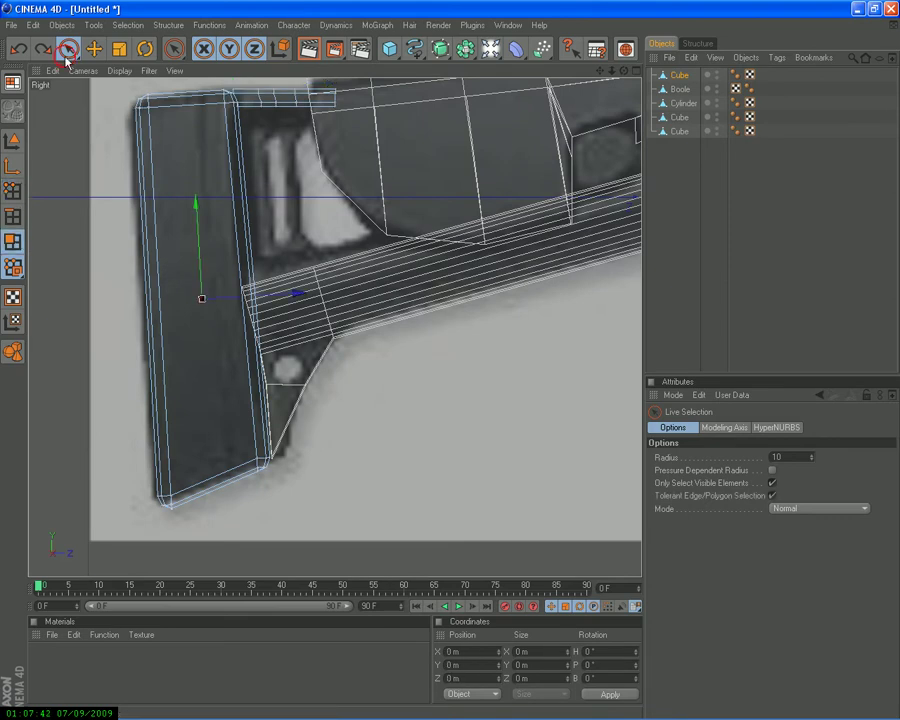
click(315, 148)
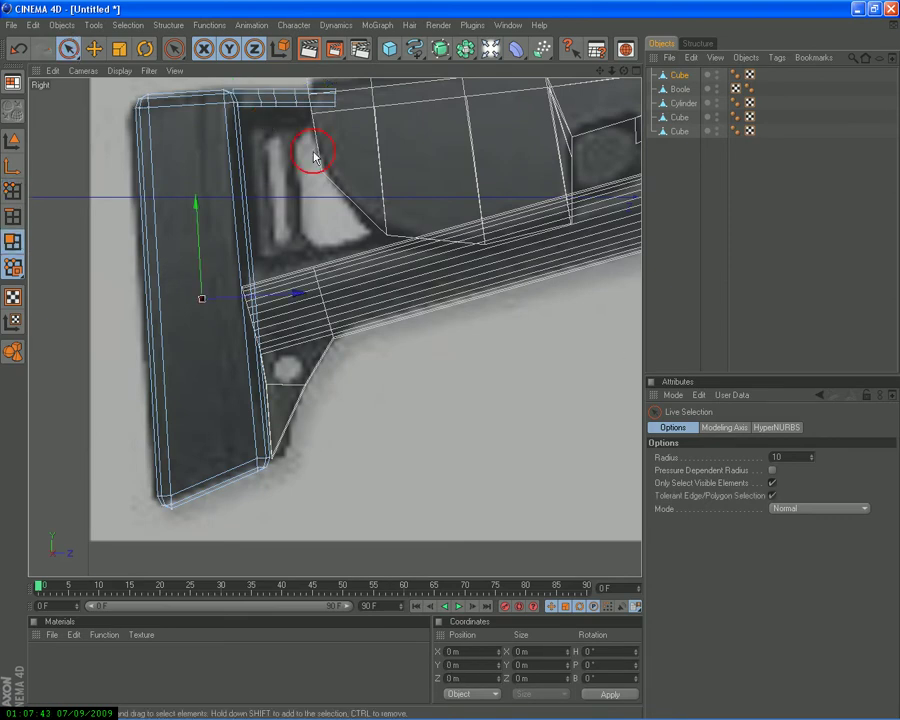
click(772, 483)
click(363, 158)
click(251, 104)
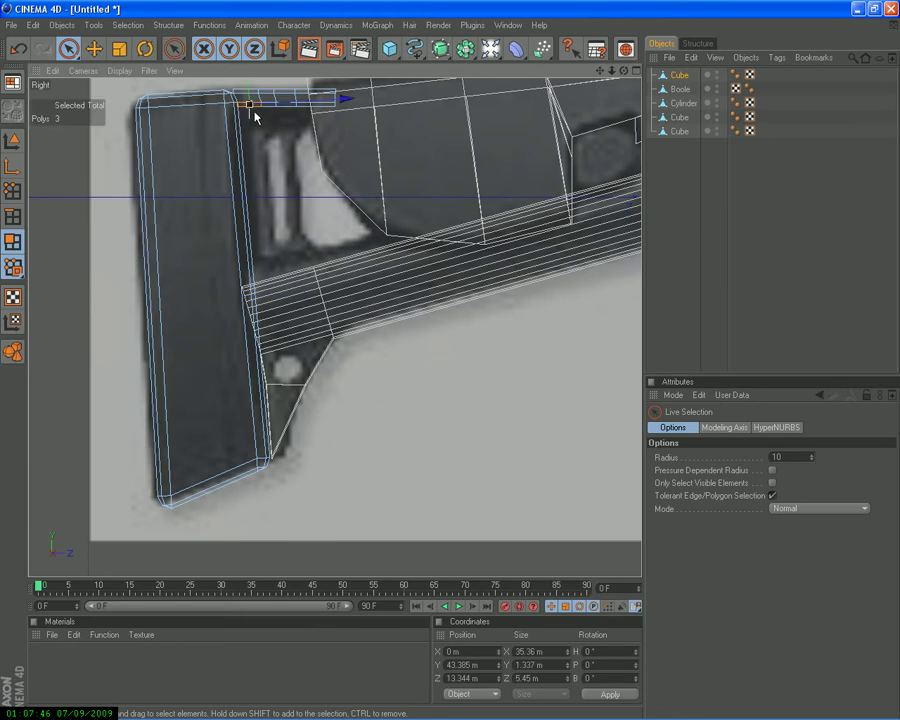
shift+drag(285, 115, 254, 100)
Inner-extrude the two selected polygons with a 0.05 m offset
right_click(276, 186)
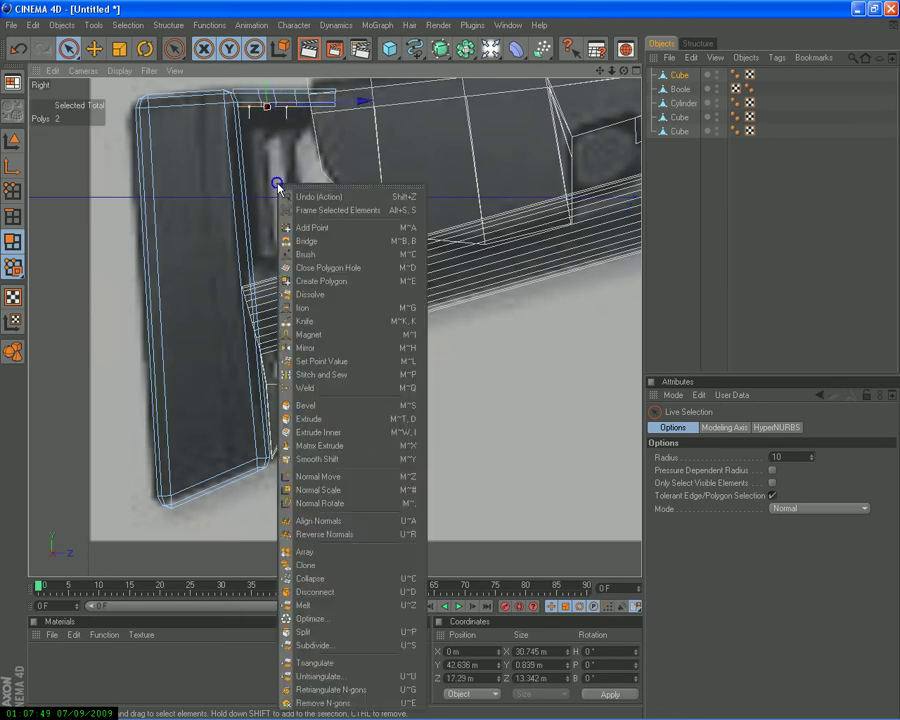
click(318, 432)
middle_click(286, 360)
middle_click(183, 275)
mouse_move(183, 275)
alt+mouse_down()
mouse_move(310, 390)
mouse_move(400, 304)
alt+mouse_up()
scroll(451, 367, up, 2)
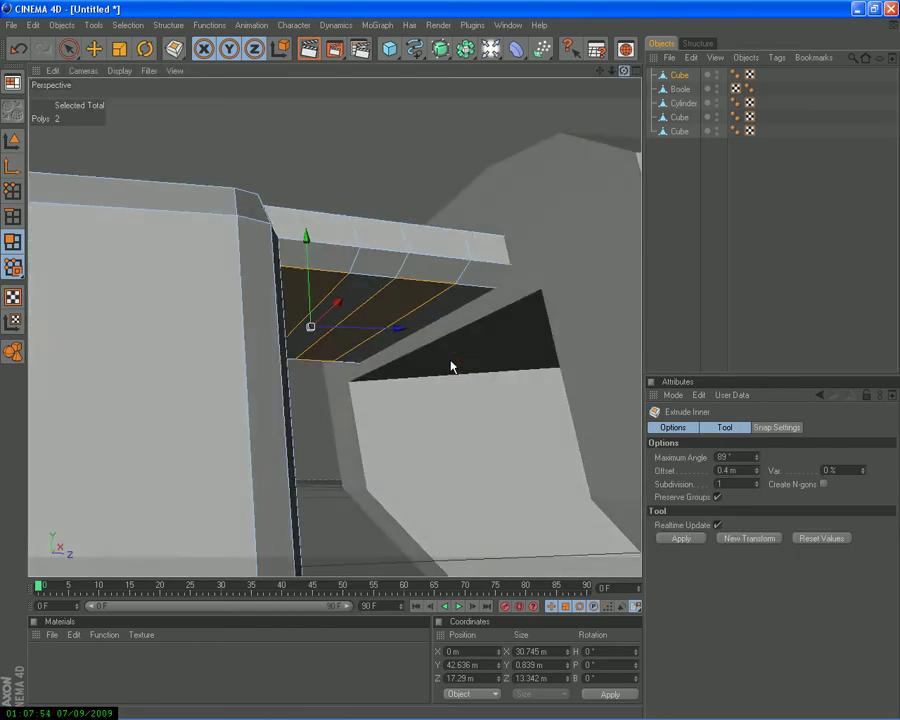
drag(374, 466, 450, 363)
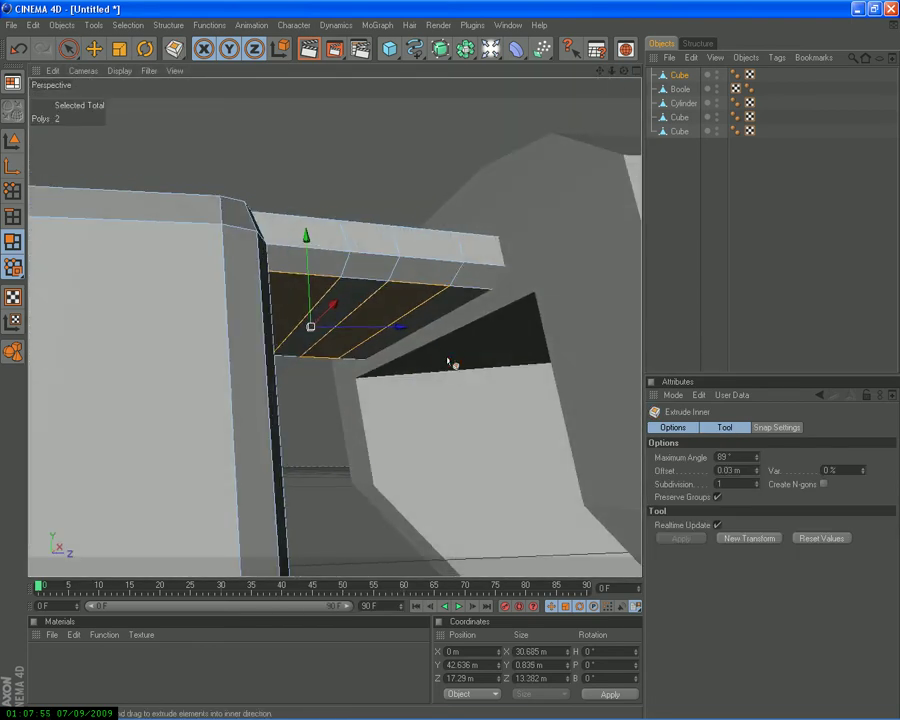
Scale the inset polygons down to about 6.466 m wide and return to the Right view
click(121, 52)
drag(191, 185, 448, 368)
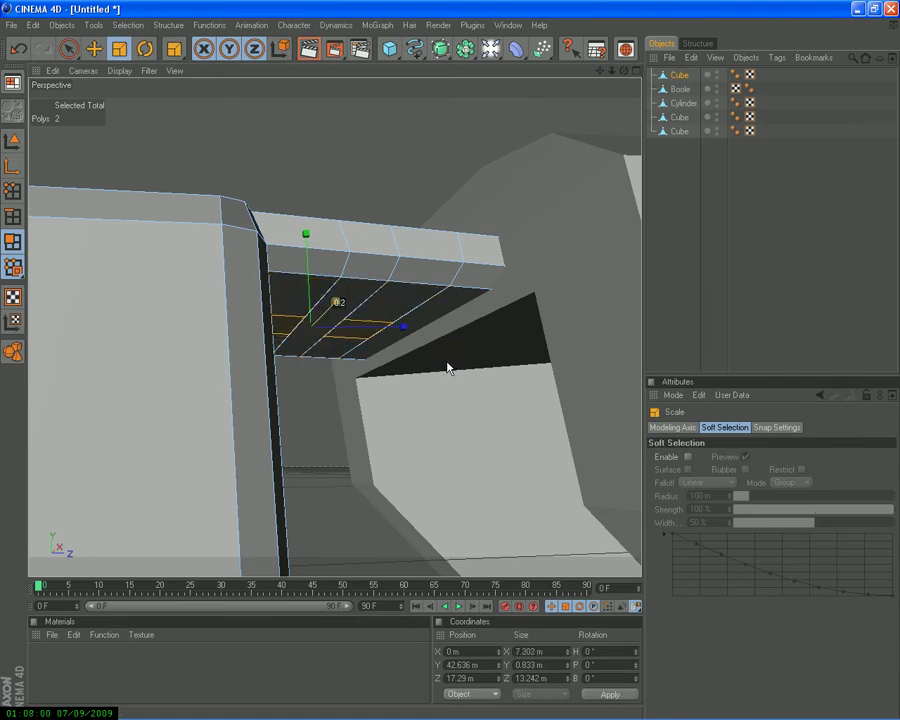
drag(451, 366, 451, 367)
middle_click(317, 414)
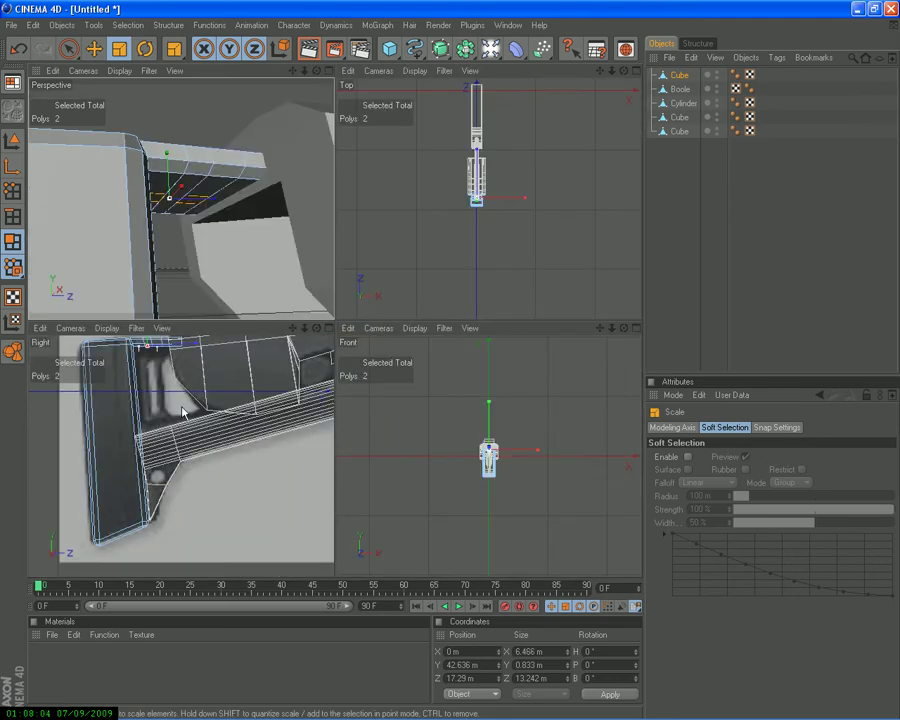
middle_click(183, 412)
click(15, 50)
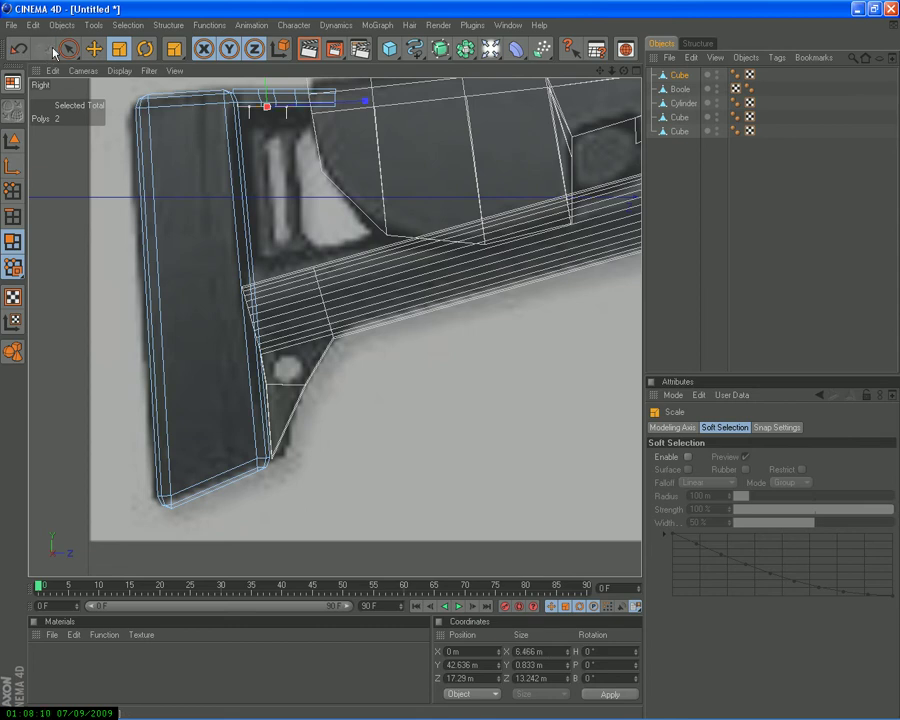
Extrude the two polygons 4.6 m and move them down toward the lower tube, then undo the move
right_click(275, 199)
click(310, 486)
drag(270, 386, 450, 362)
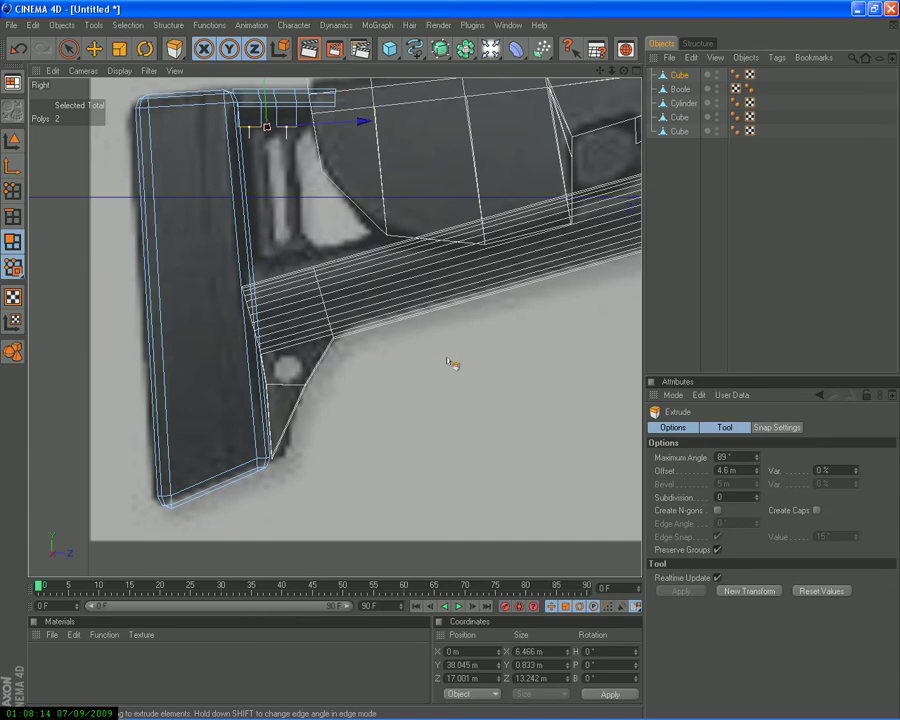
mouse_move(267, 100)
mouse_down()
mouse_move(270, 215)
mouse_move(308, 200)
mouse_up()
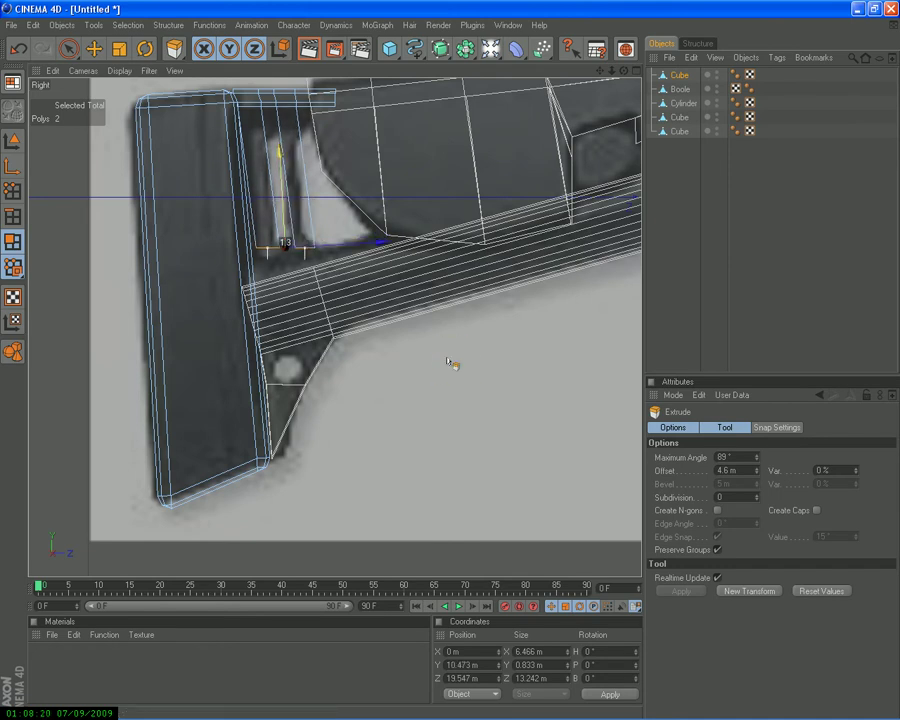
drag(296, 220, 298, 228)
scroll(298, 227, up, 1)
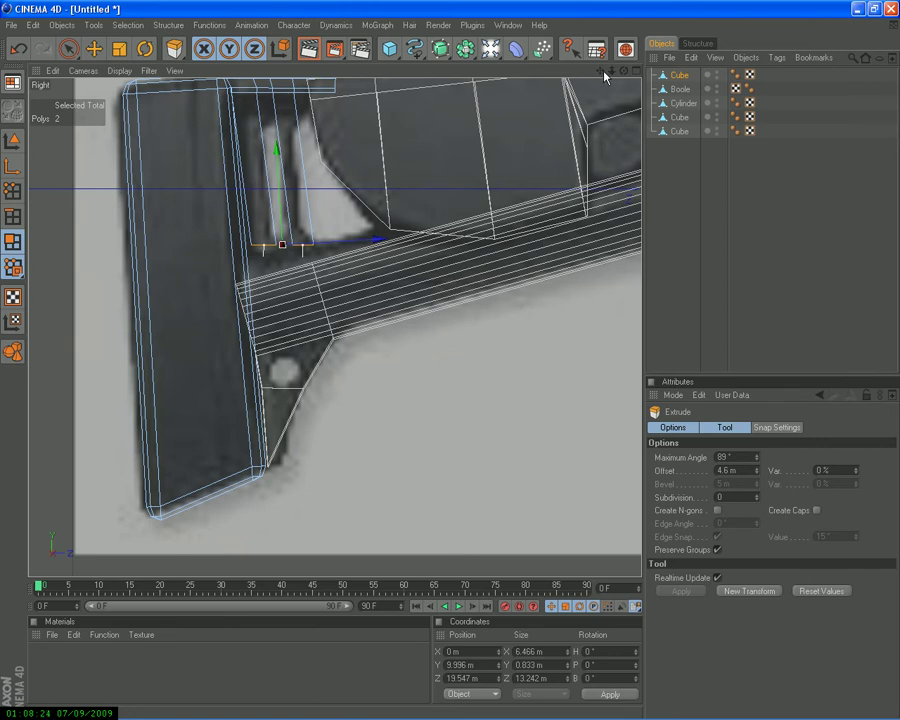
drag(602, 72, 413, 213)
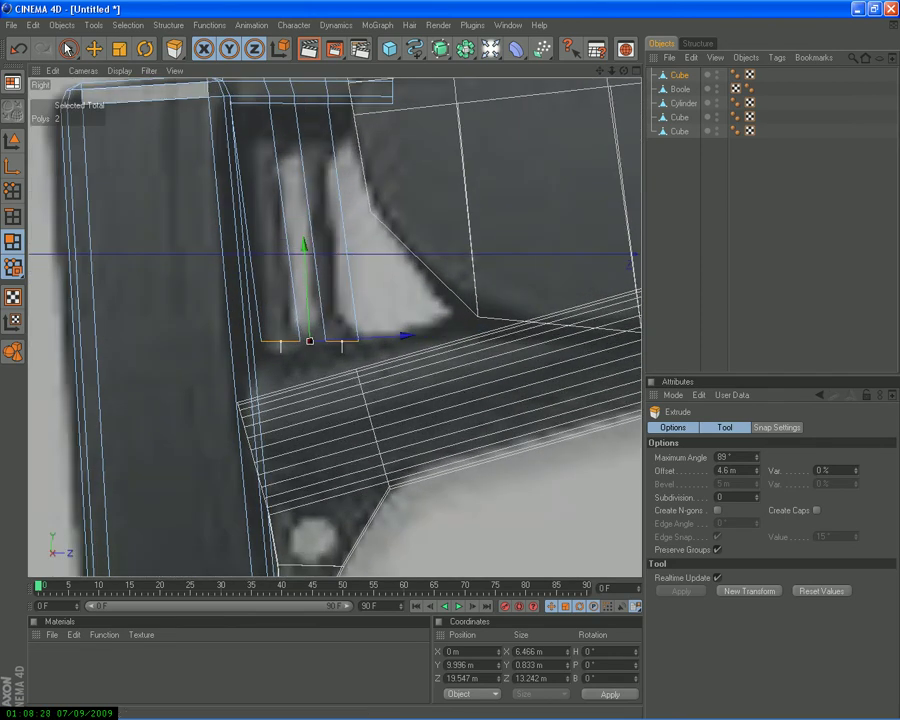
click(16, 52)
middle_click(157, 157)
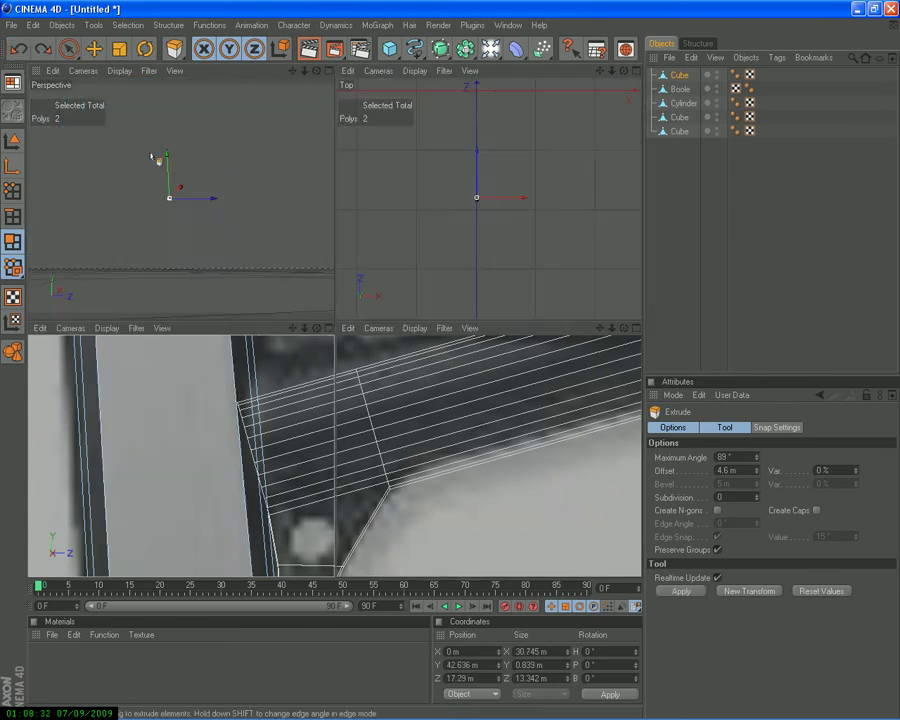
Inner-extrude the two faces with a 0.85 m offset and scale them down to about 9.747 m wide
right_click(197, 197)
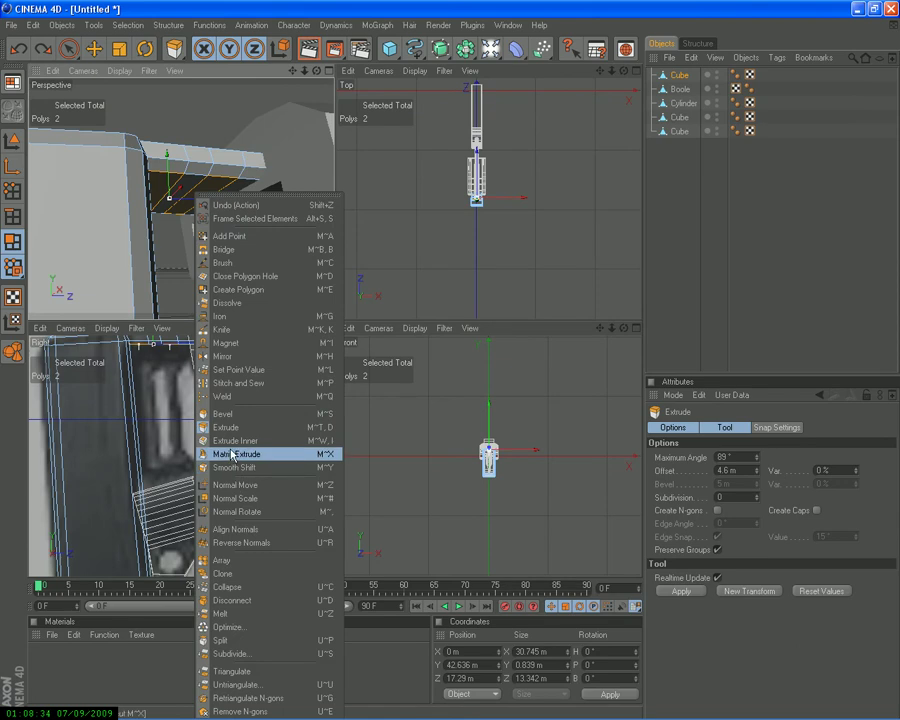
click(235, 440)
drag(116, 131, 148, 135)
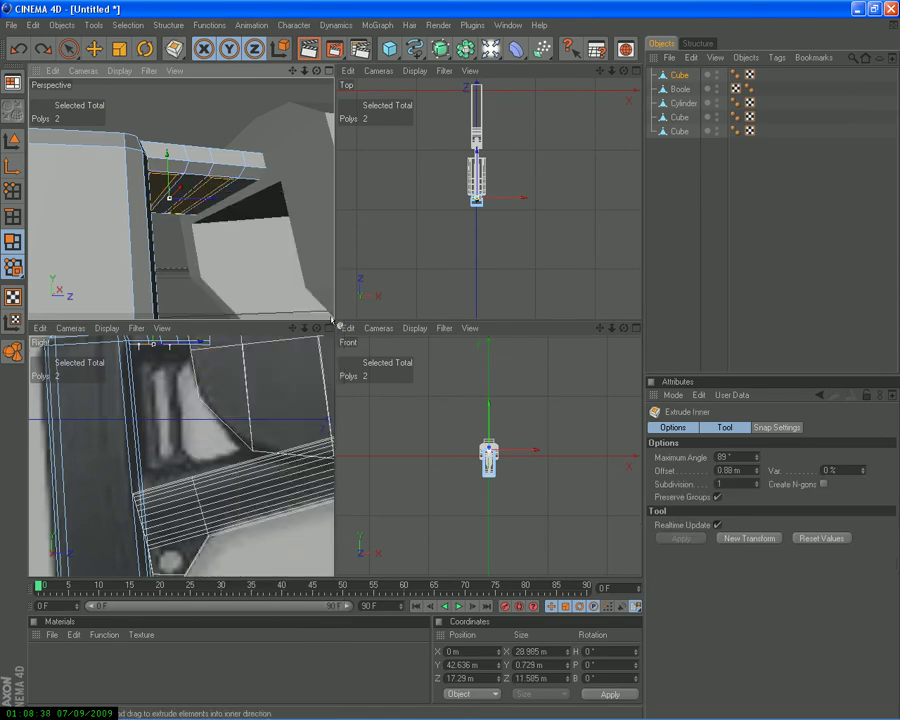
click(119, 48)
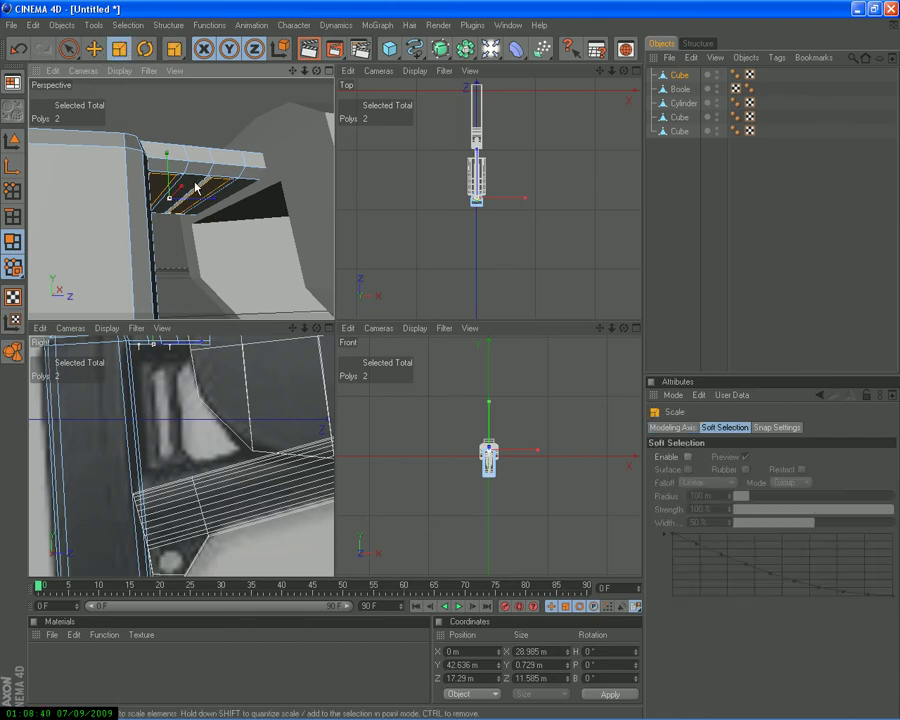
drag(183, 190, 335, 325)
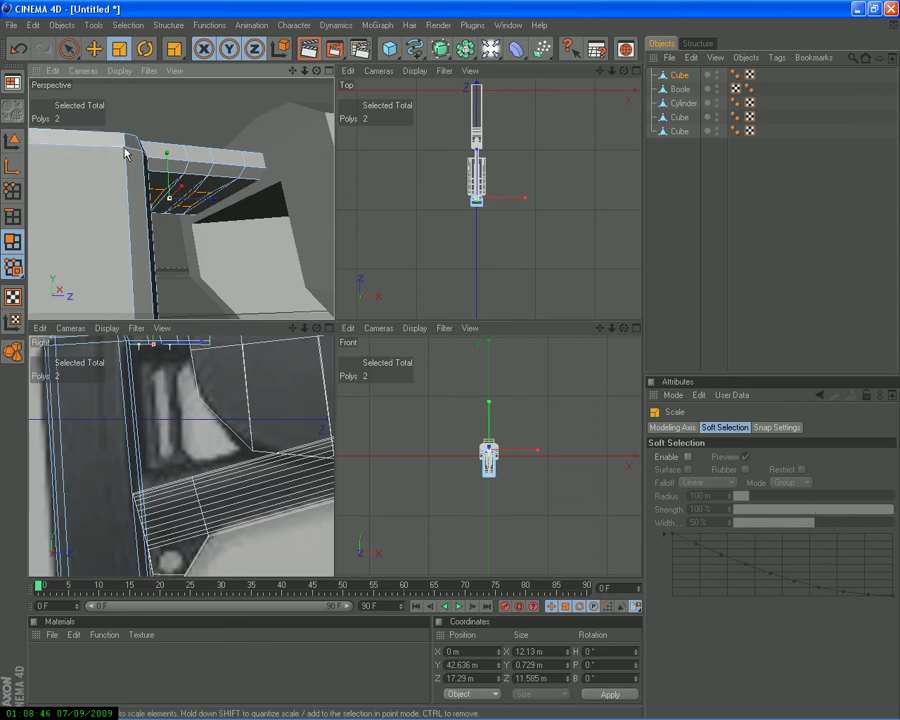
mouse_move(176, 190)
mouse_down()
mouse_move(333, 326)
mouse_move(166, 424)
mouse_up()
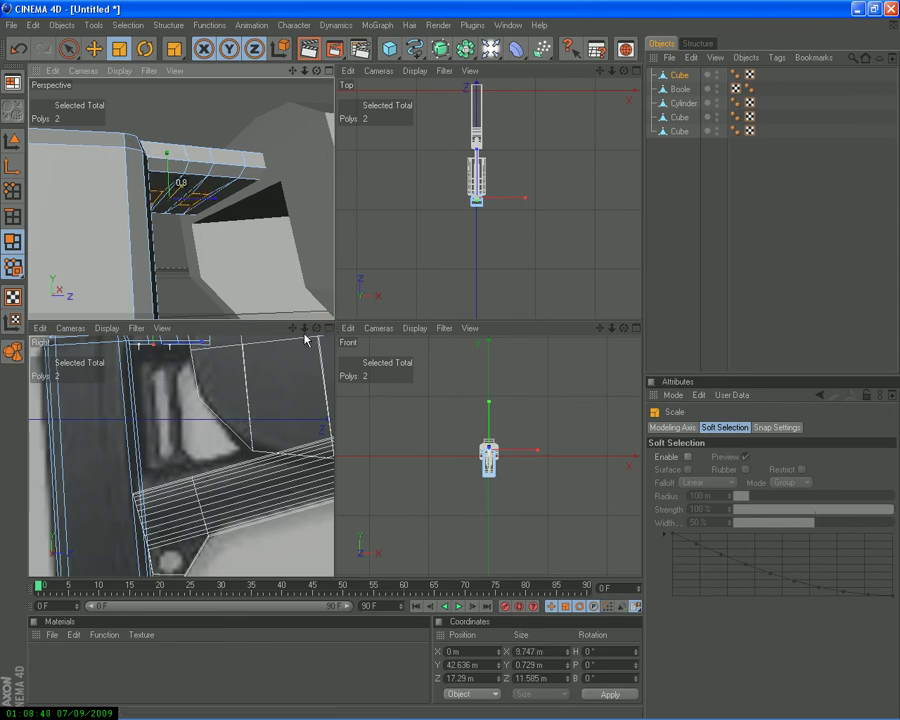
In the Right view, extrude the two narrow faces 32.77 m down into struts and shift them toward the reference uprights
middle_click(182, 414)
right_click(450, 362)
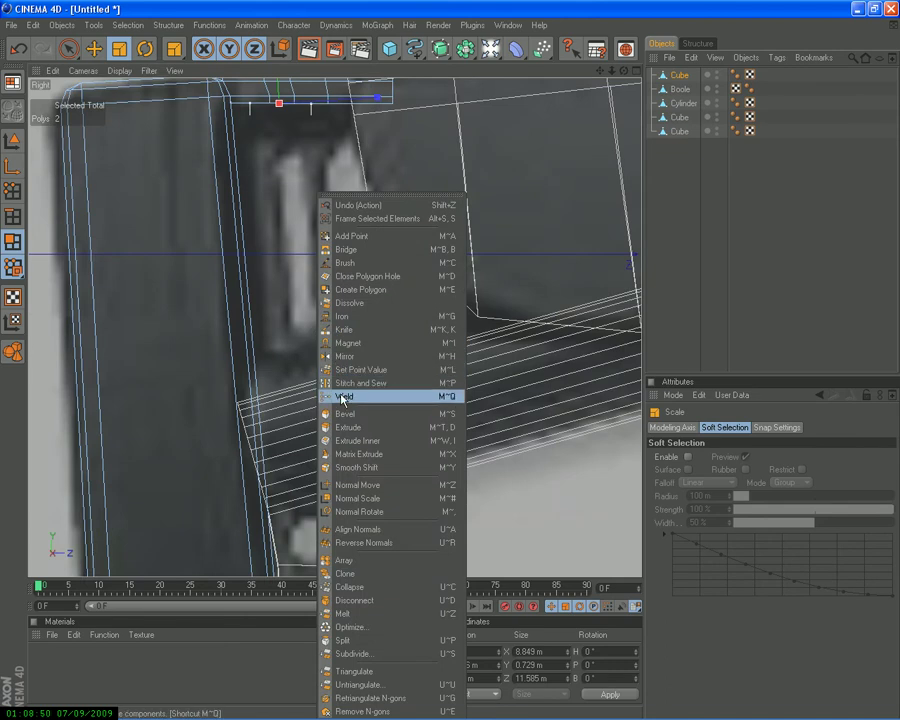
click(340, 424)
mouse_move(452, 361)
mouse_down()
mouse_move(496, 358)
mouse_move(451, 364)
mouse_up()
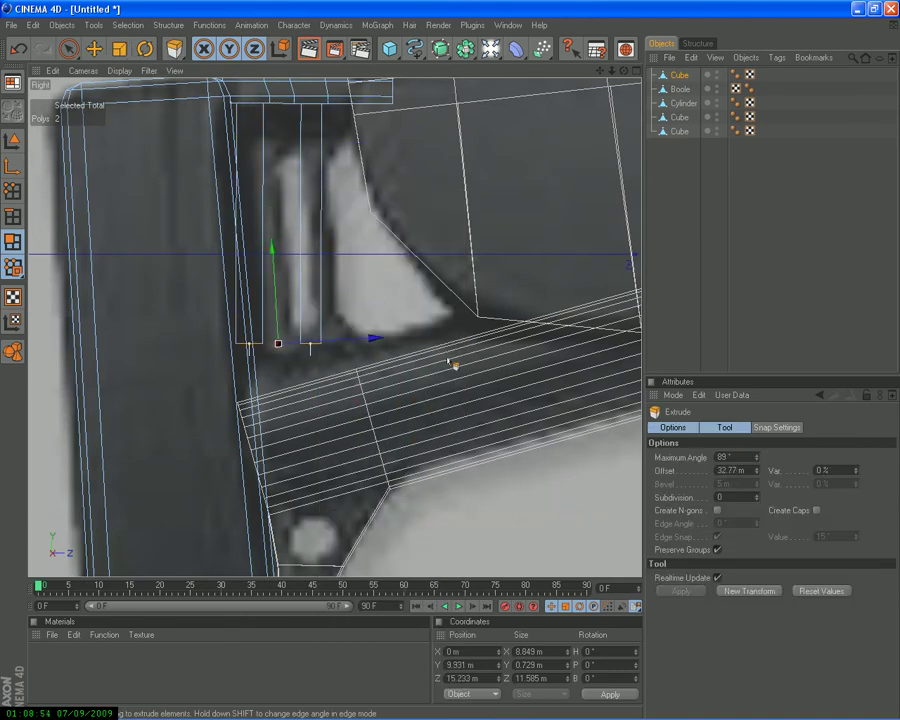
drag(347, 332, 454, 362)
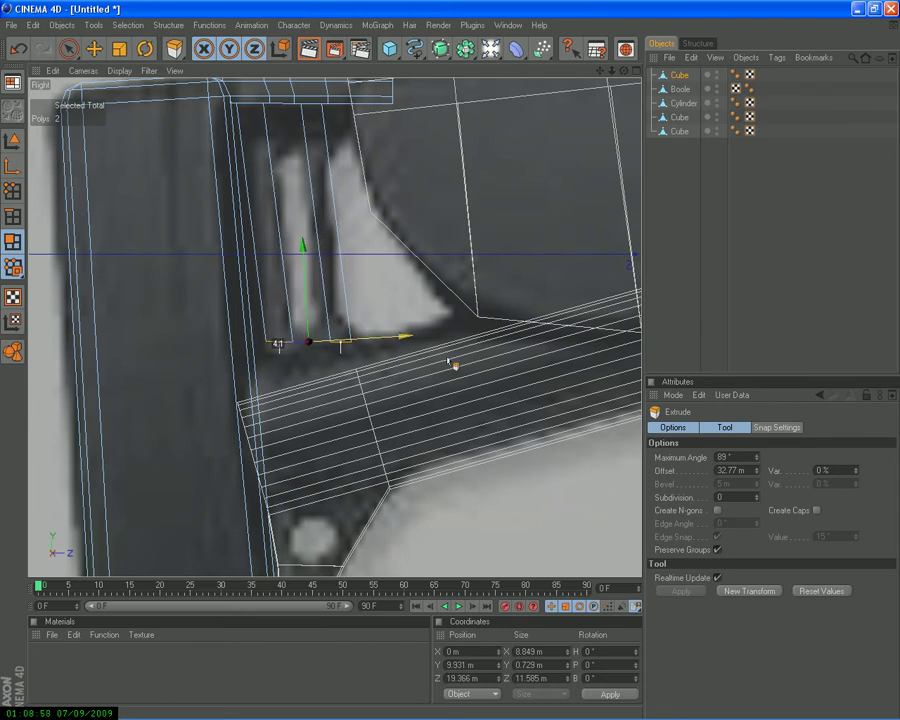
key(ctrl+z)
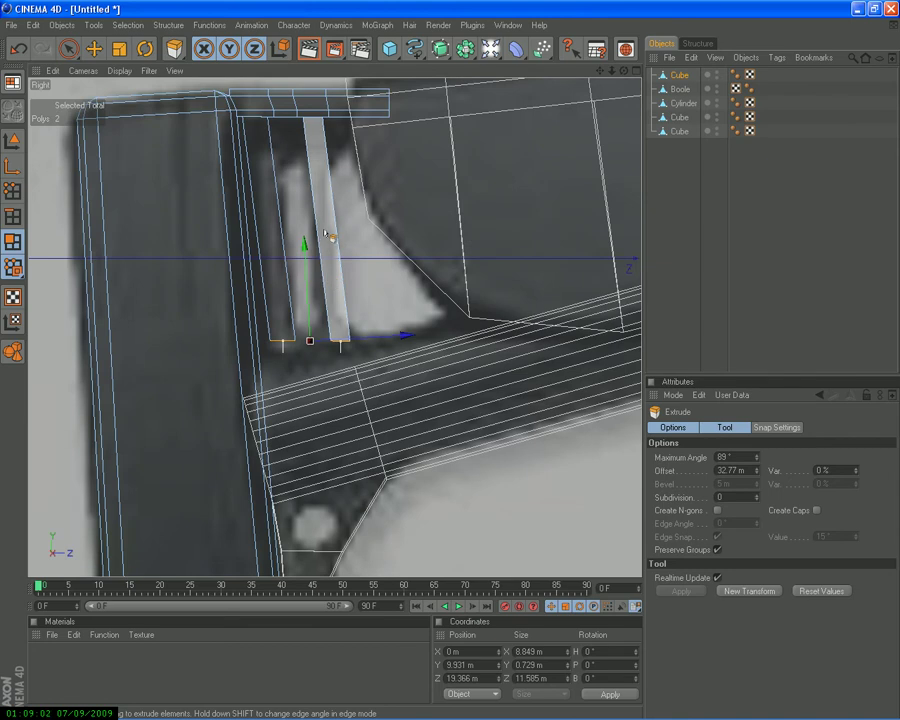
click(68, 48)
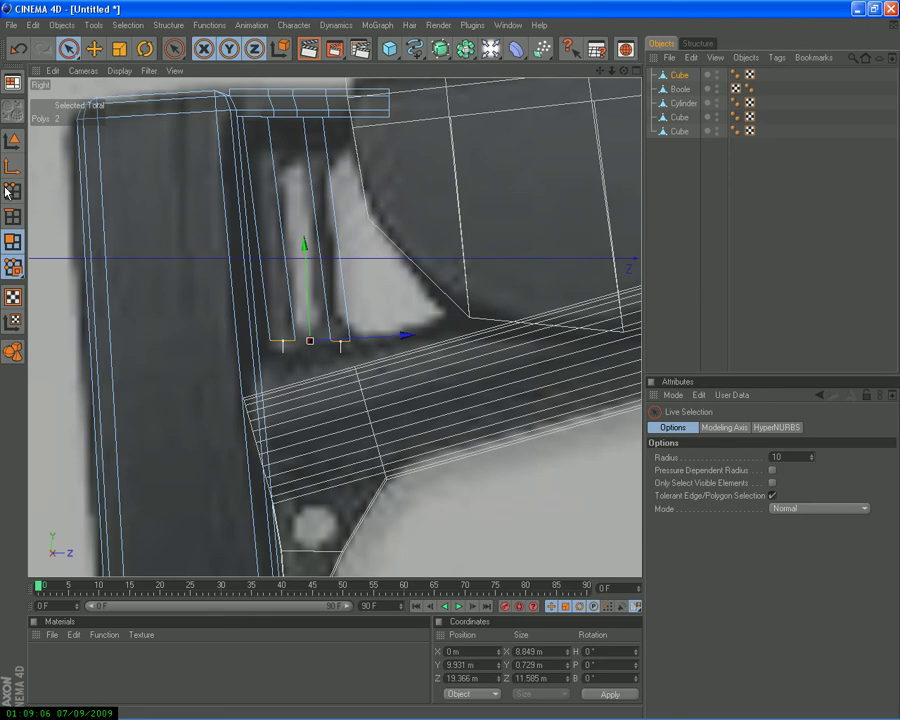
Undo the struts and inset back to the original faces, then try the Knife loop-cut tool
click(18, 49)
click(18, 49)
click(18, 49)
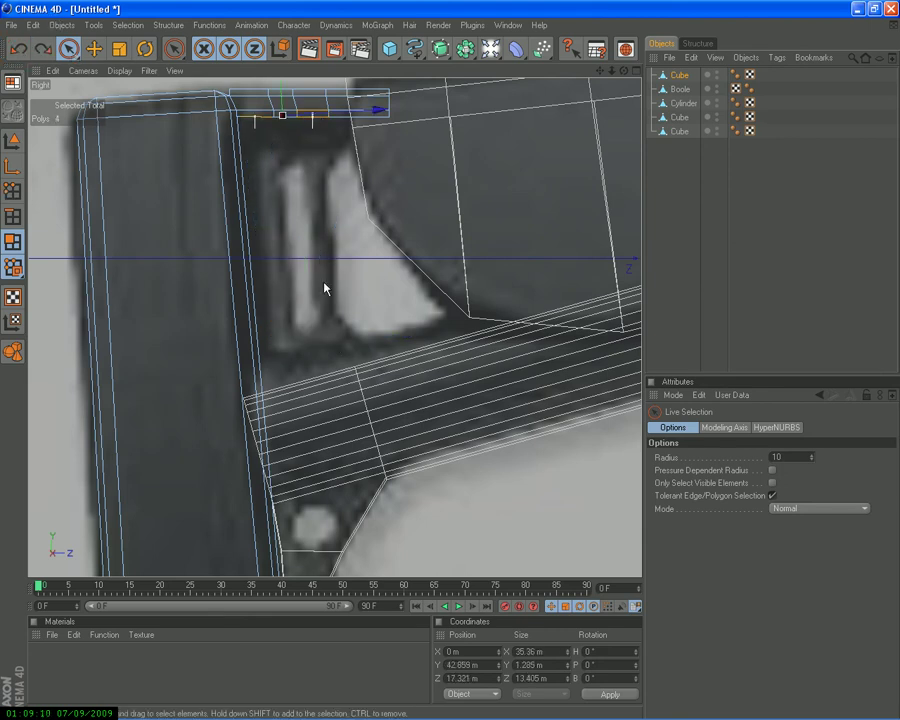
click(264, 210)
right_click(264, 210)
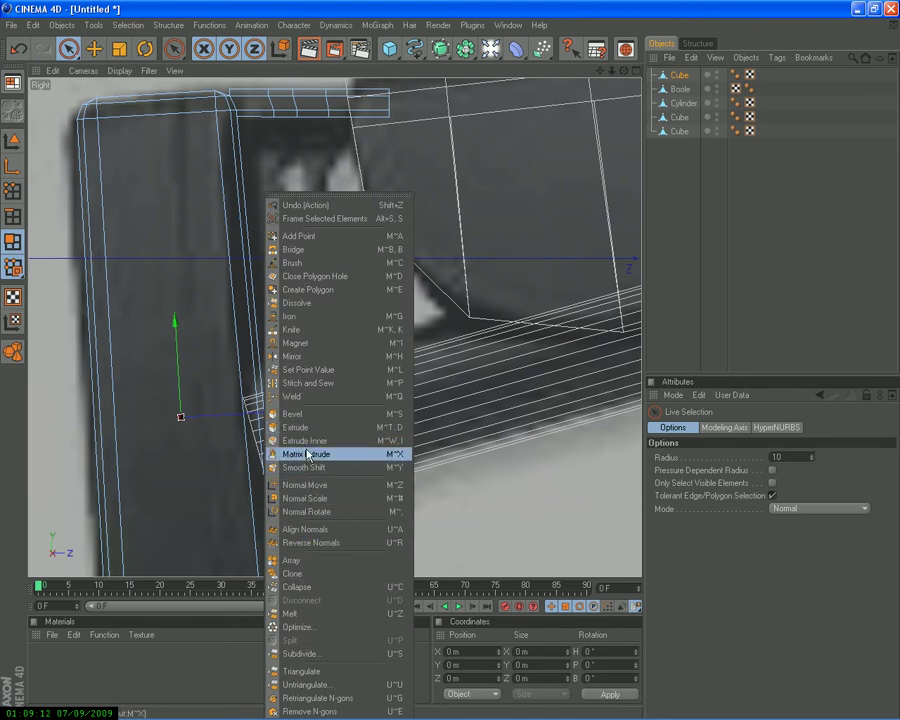
click(300, 329)
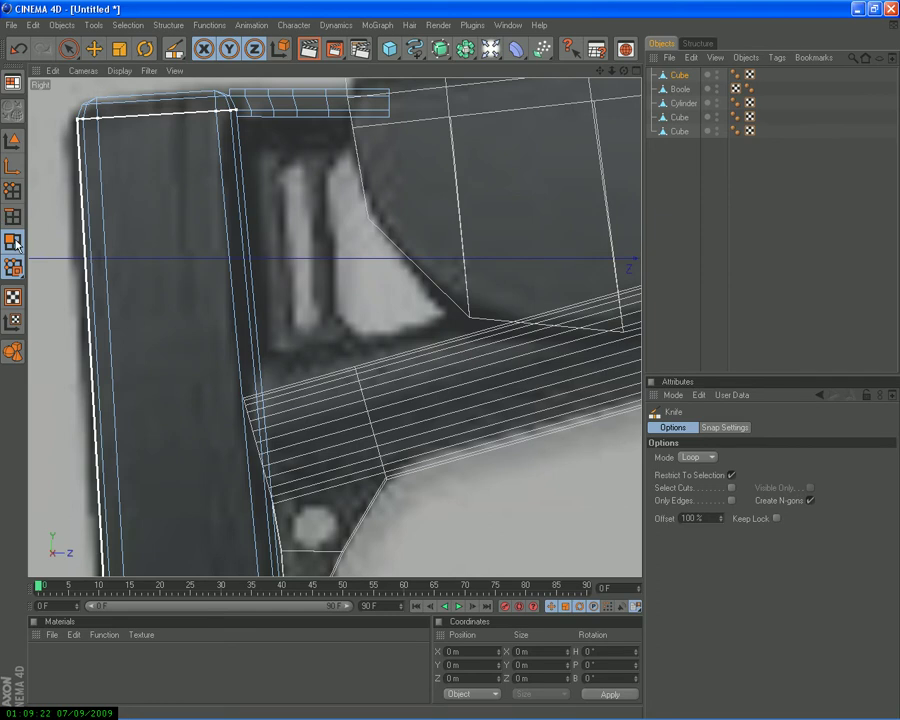
Live-select two underside faces of the top bar and return to the four-view layout
click(67, 51)
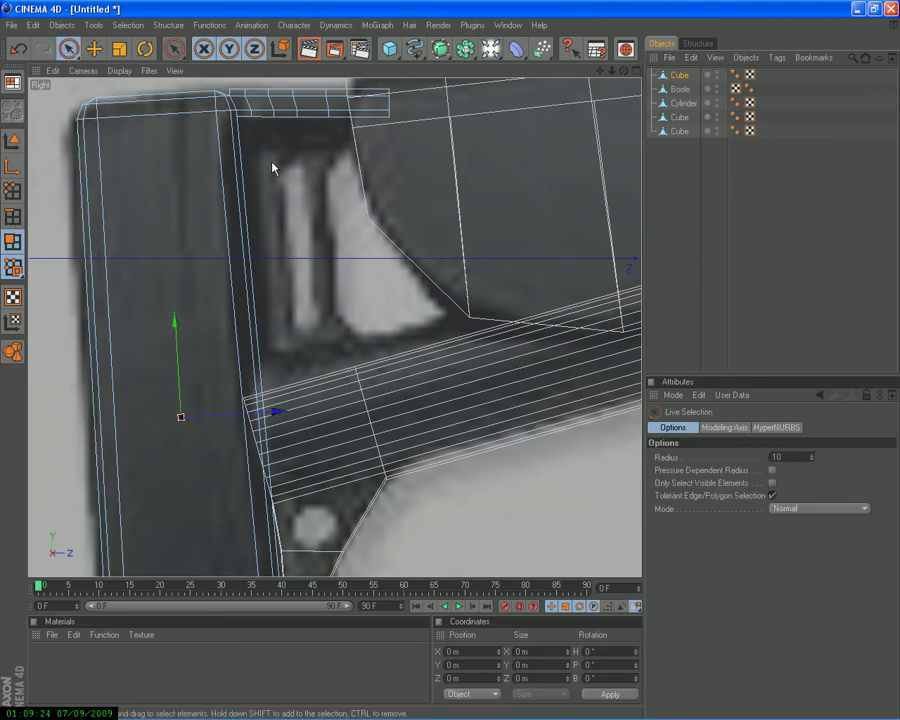
click(260, 118)
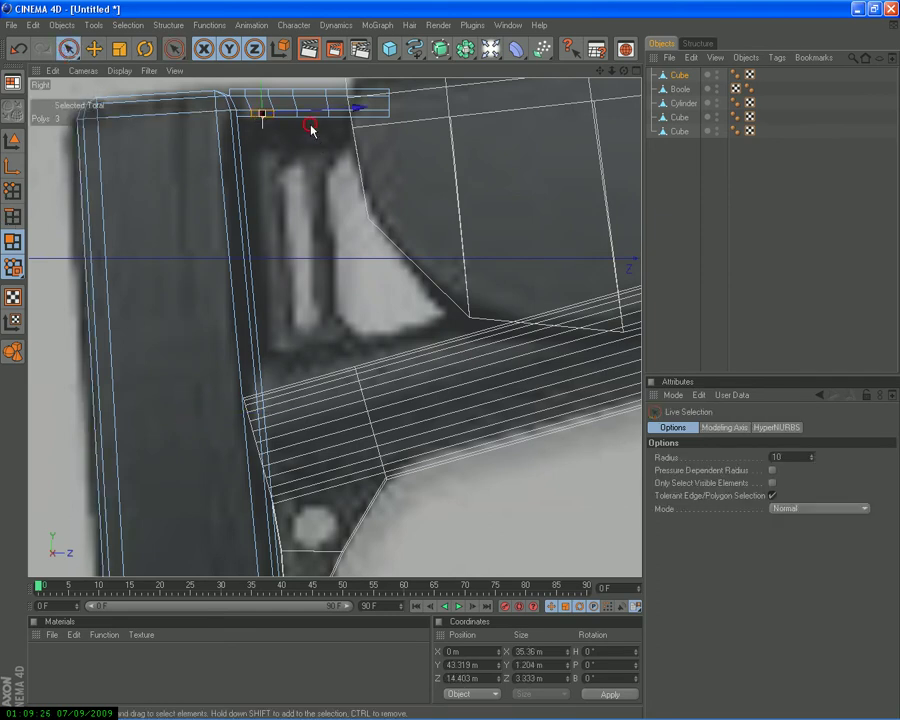
shift+click(311, 125)
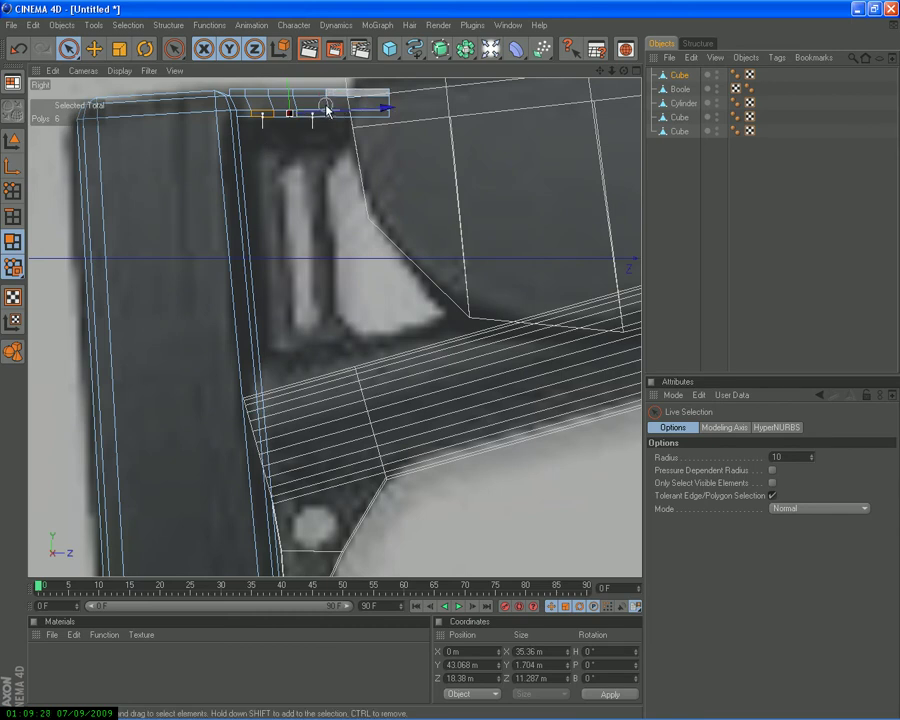
click(264, 100)
middle_click(262, 100)
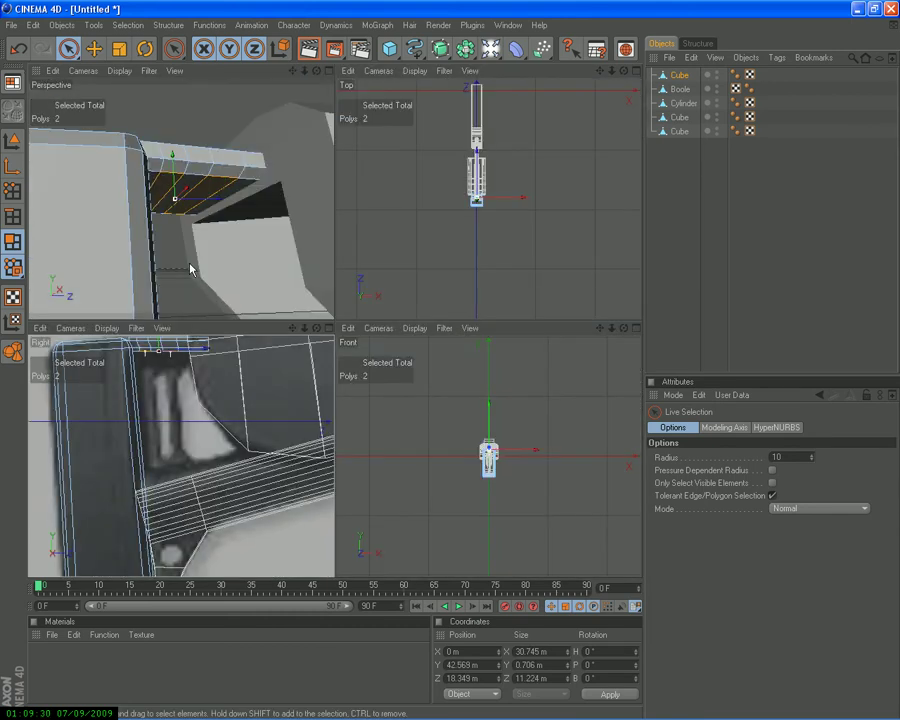
Inner-extrude the two underside faces and scale them down to about 9.135 m wide
right_click(190, 289)
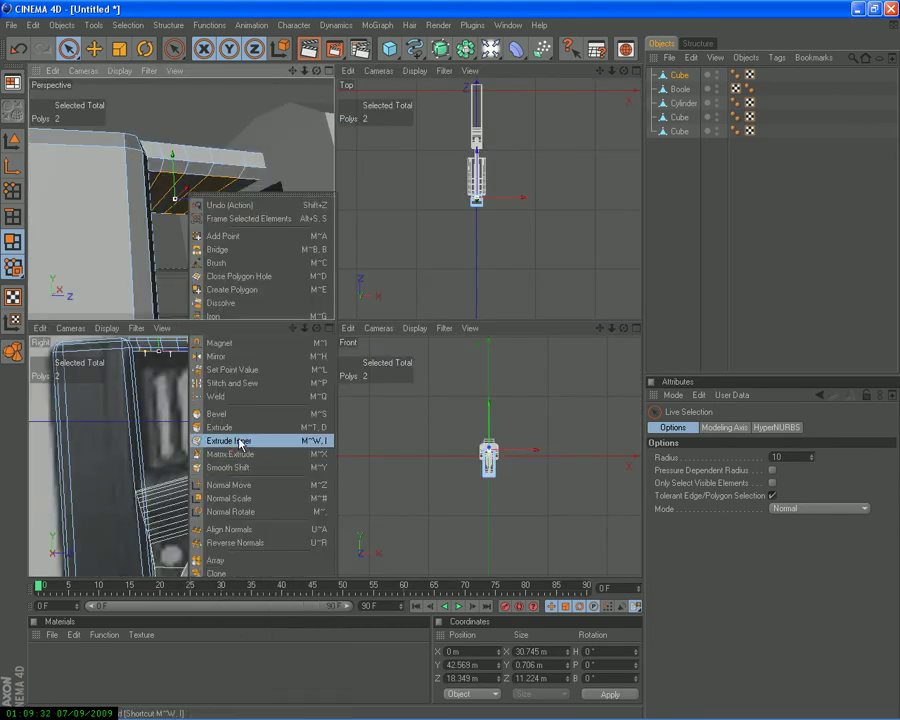
click(238, 437)
key(t)
drag(196, 230, 182, 202)
drag(273, 354, 336, 325)
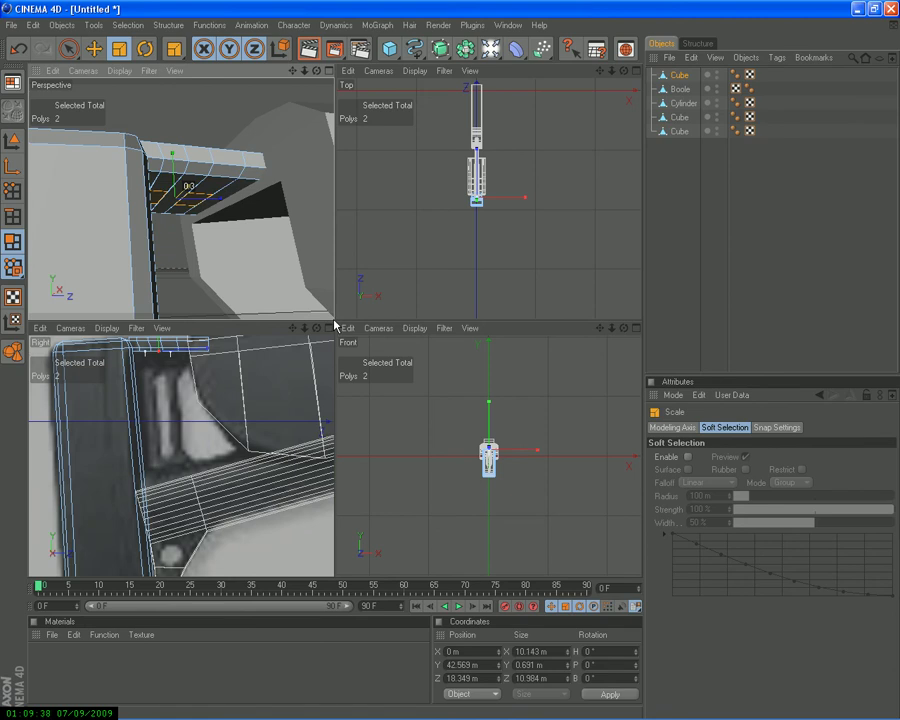
drag(185, 203, 182, 284)
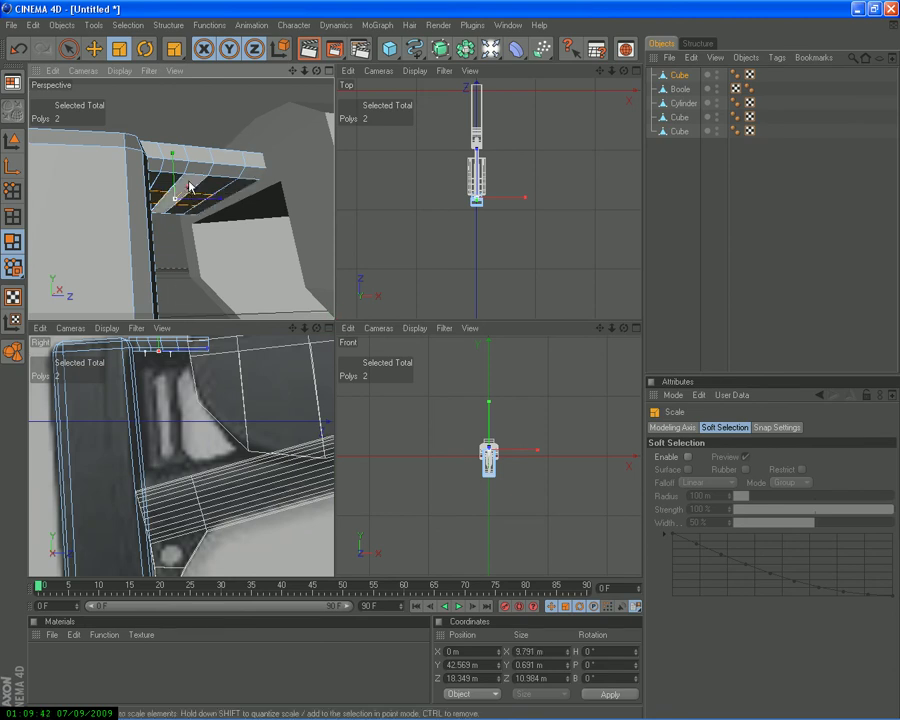
drag(186, 185, 333, 326)
In the maximized Right view, extrude the two narrow faces down toward the lower bar
middle_click(177, 472)
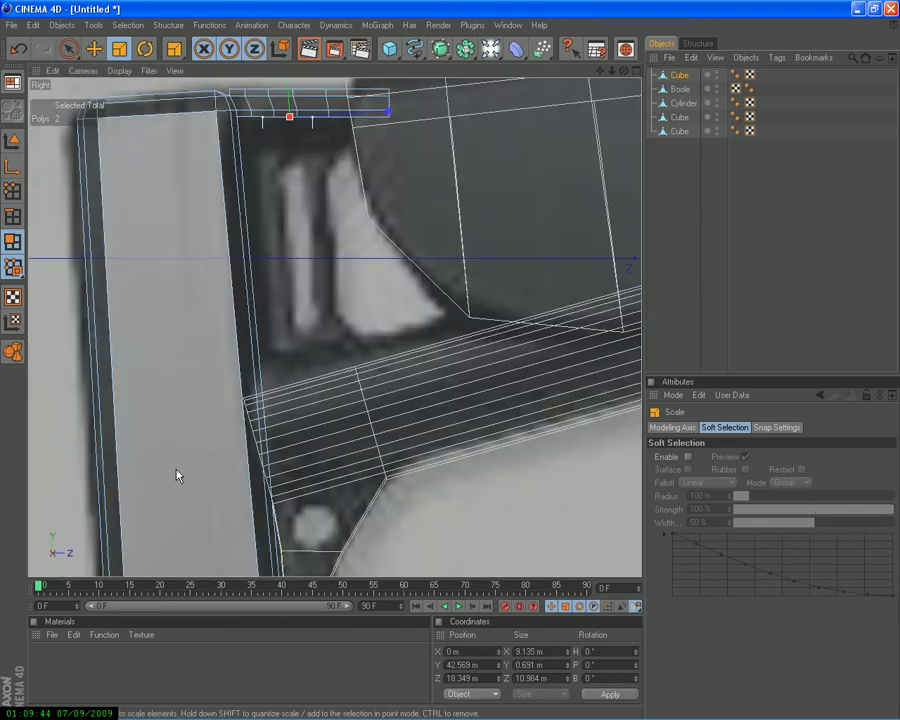
right_click(374, 246)
click(434, 402)
drag(255, 216, 348, 330)
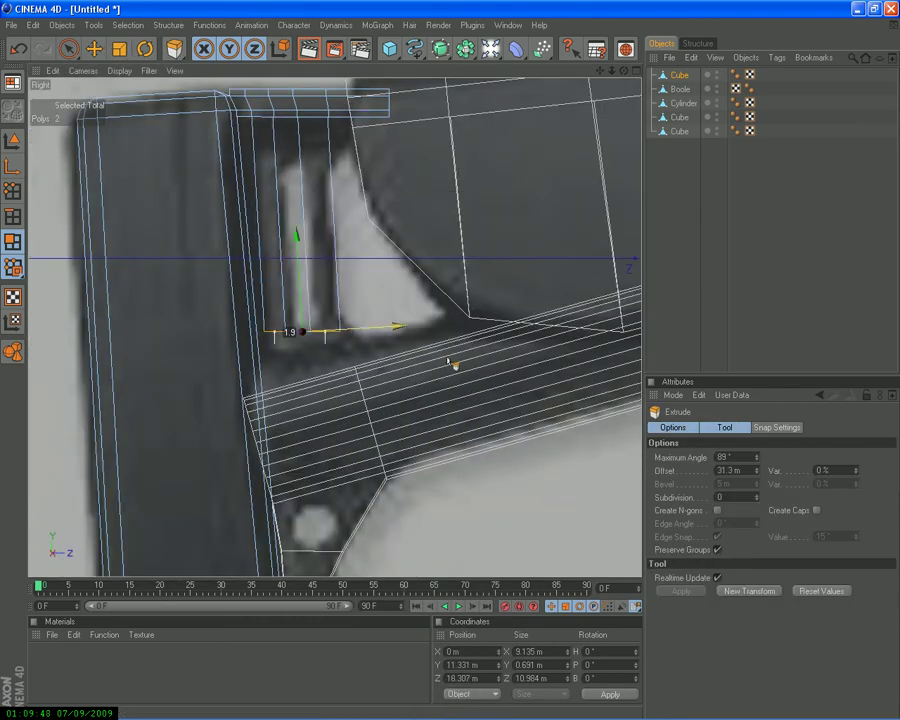
Align the struts with the reference, then bring up the Benelli_m4_2.bmp reference photo
drag(454, 364, 300, 280)
drag(454, 363, 336, 311)
drag(450, 362, 453, 365)
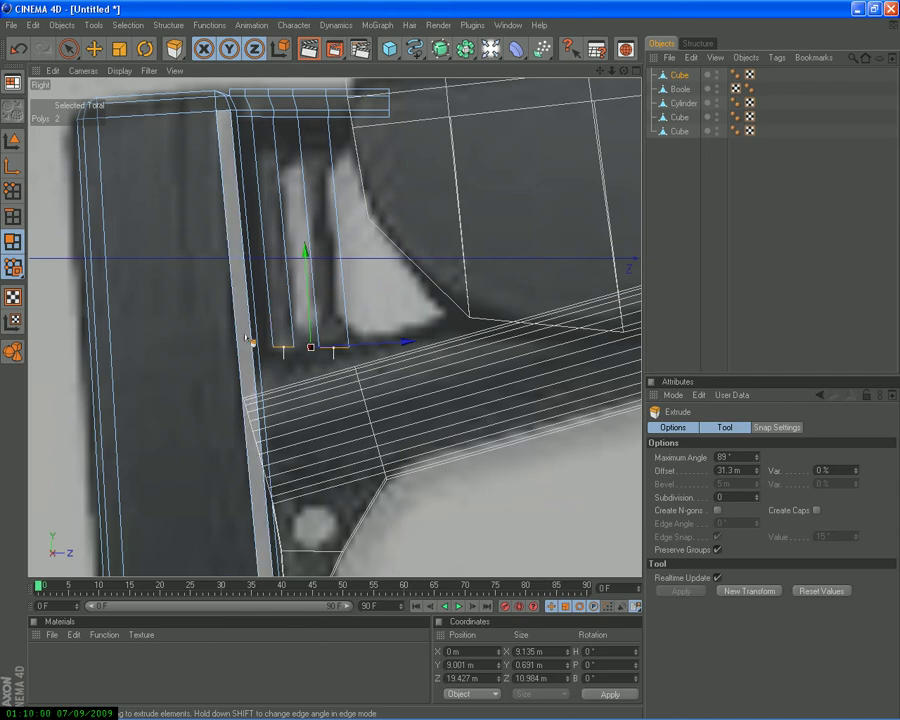
middle_click(167, 312)
click(540, 712)
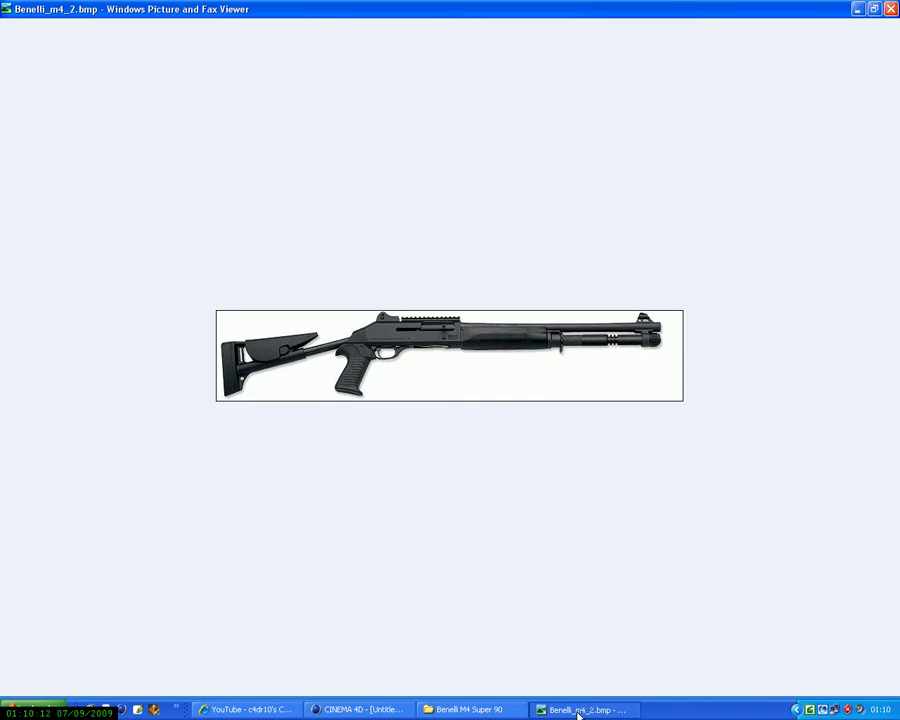
Minimize the Benelli_m4_2.bmp photo viewer to get back to Cinema 4D
click(578, 711)
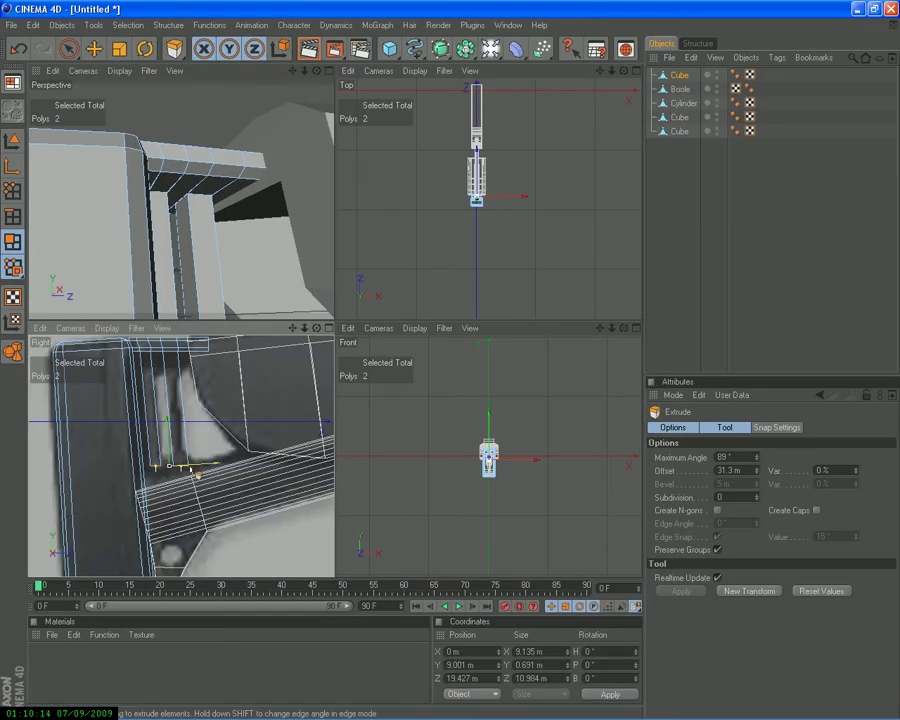
Maximize the Perspective view and zoom in on the two struts' lower ends
middle_click(197, 474)
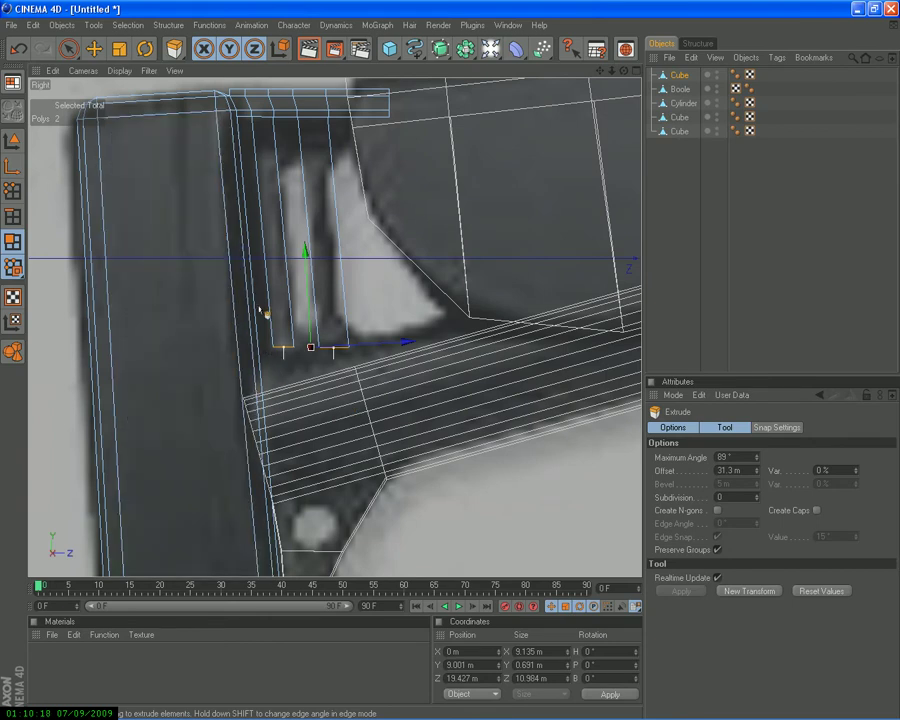
middle_click(260, 310)
middle_click(185, 225)
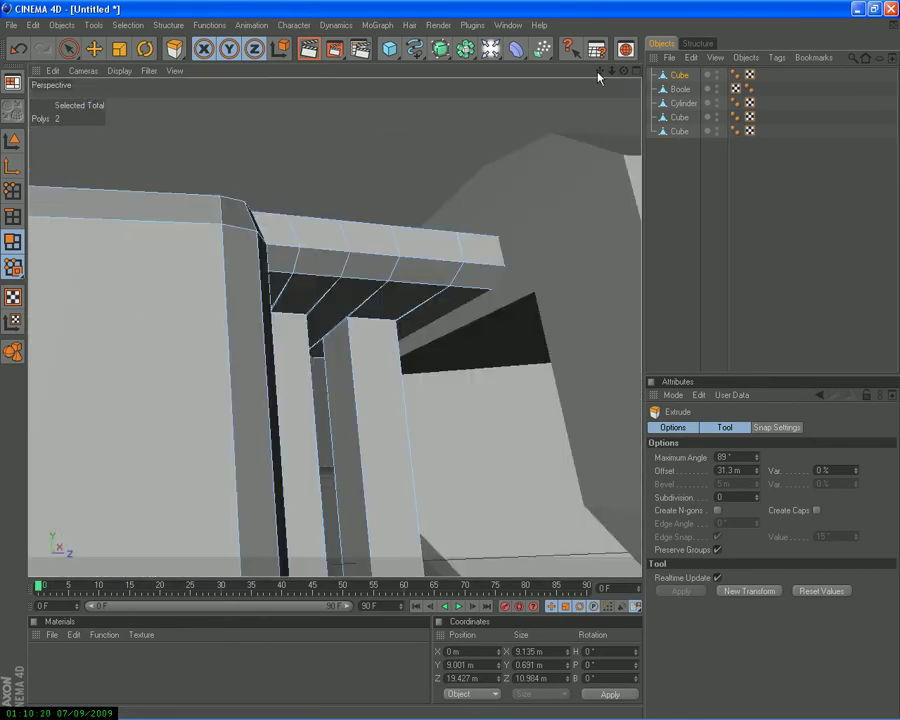
scroll(450, 362, up, 5)
scroll(446, 360, up, 3)
scroll(480, 250, up, 3)
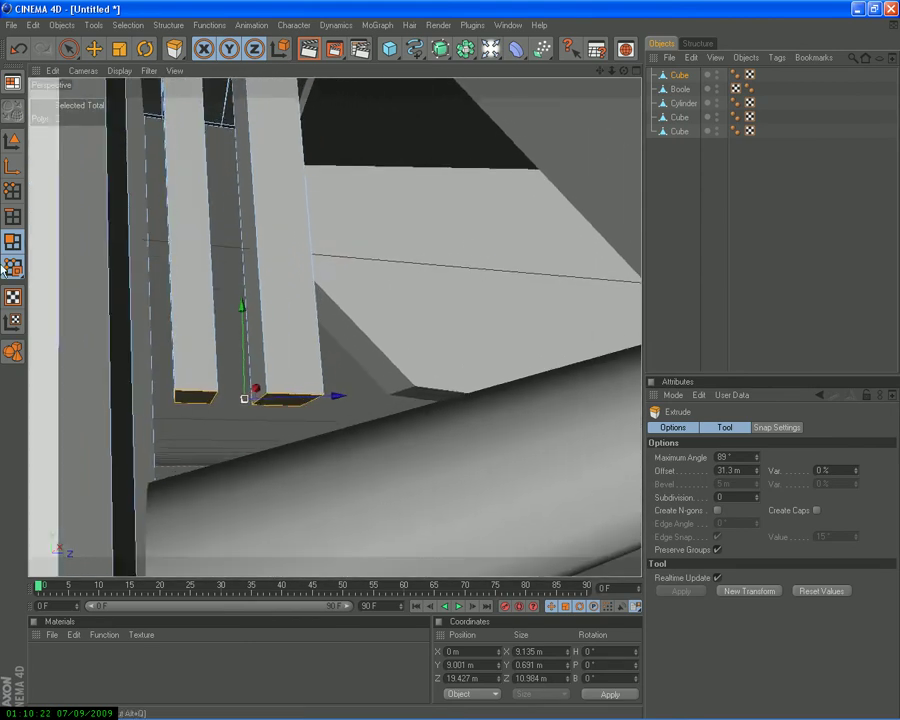
Bridge the gap between the strut ends in Edge mode, then select their bottom faces in Polygon mode
click(12, 216)
right_click(217, 420)
click(248, 408)
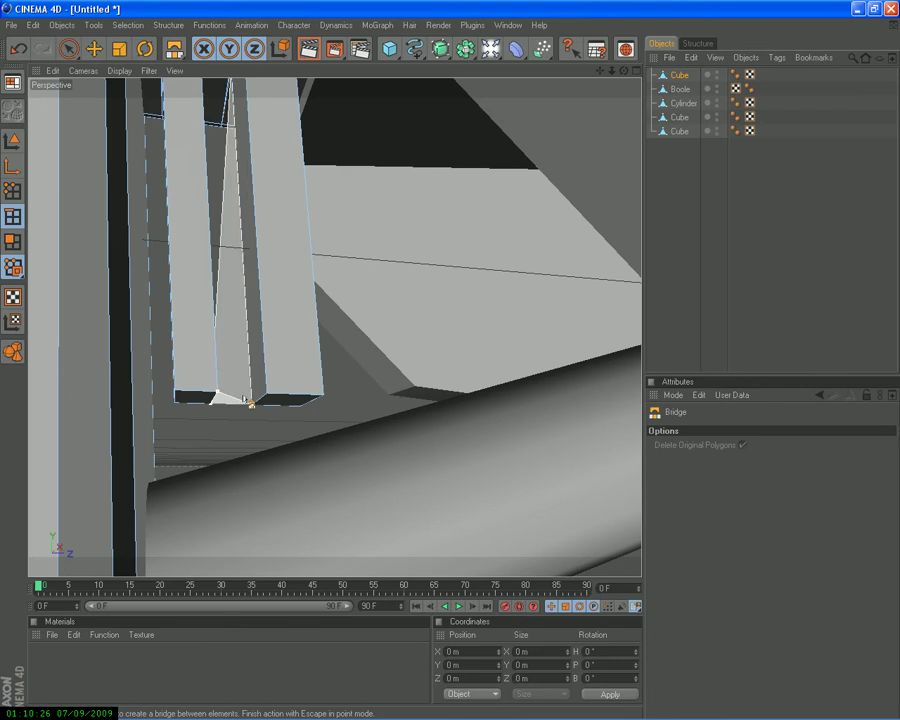
click(58, 56)
click(12, 241)
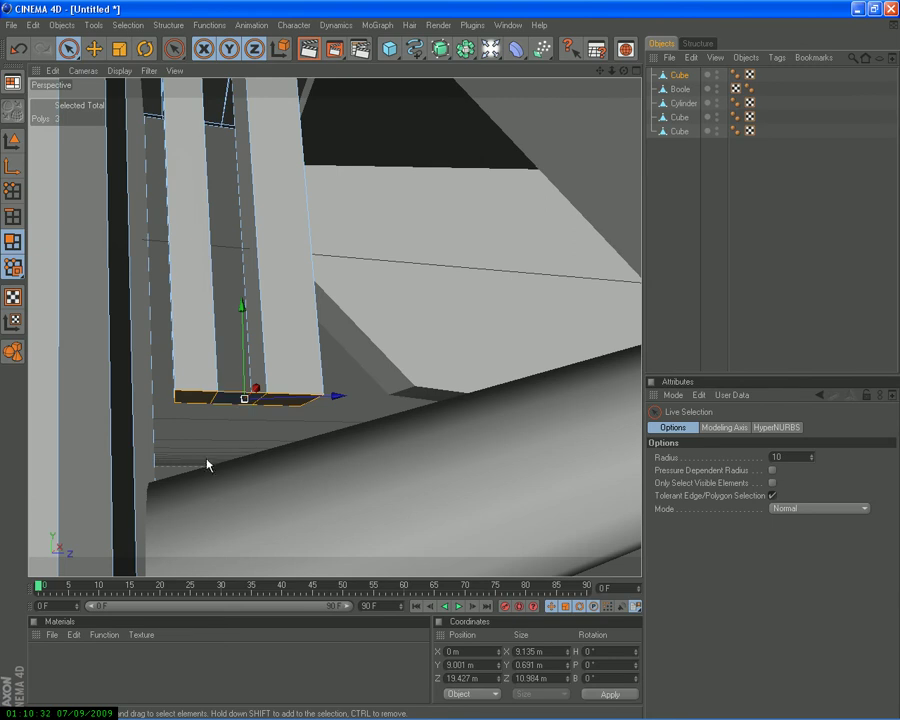
Orbit under the strut and pick its bottom faces, dismissing a trial Untriangulate
drag(622, 74, 450, 362)
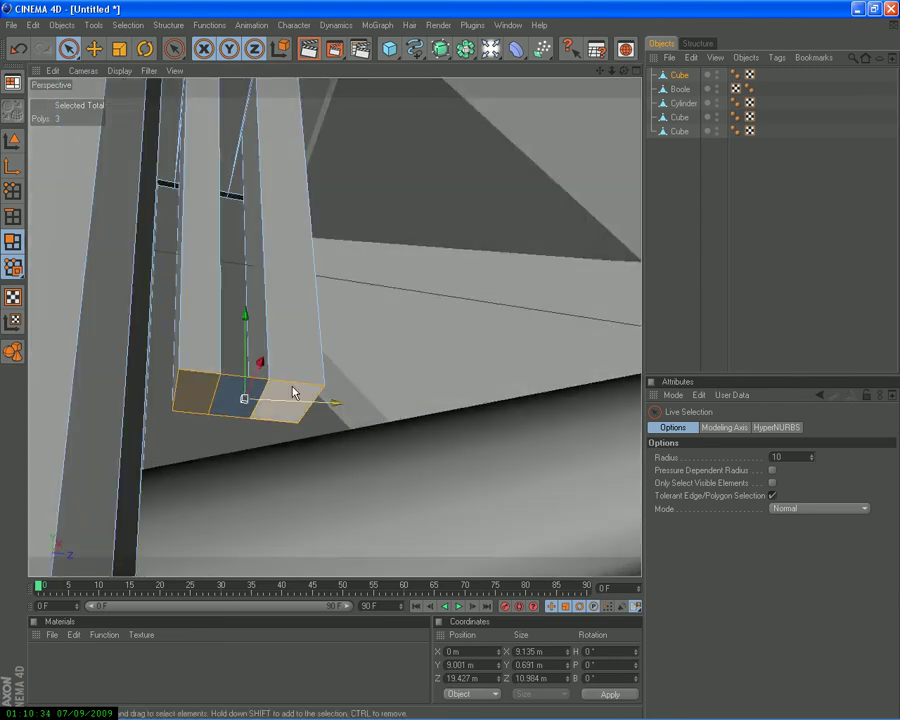
click(229, 410)
right_click(232, 414)
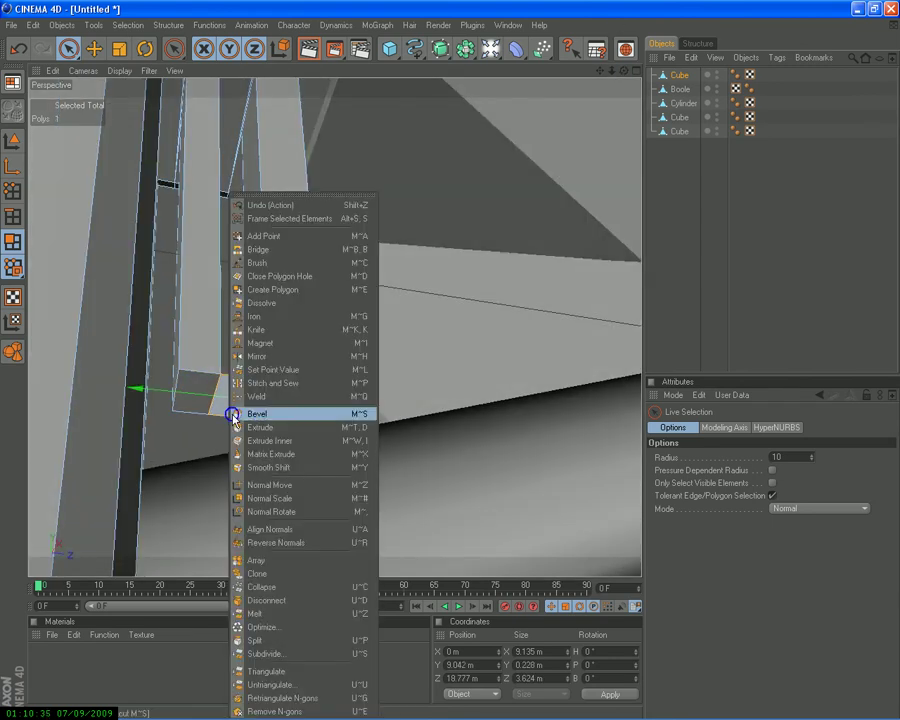
click(283, 686)
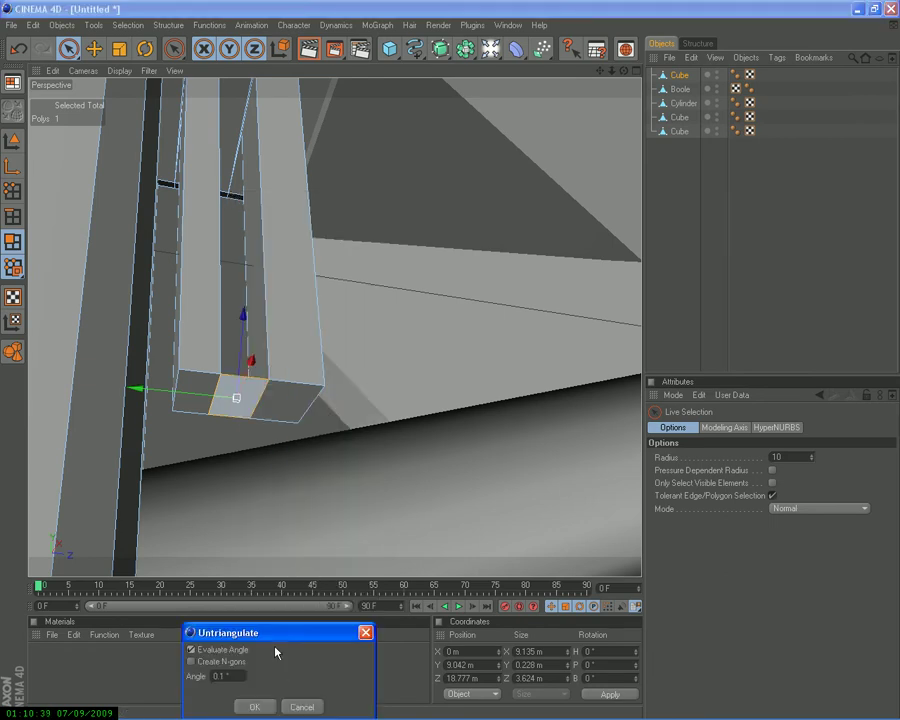
click(299, 705)
drag(193, 424, 255, 425)
click(255, 425)
drag(68, 48, 87, 58)
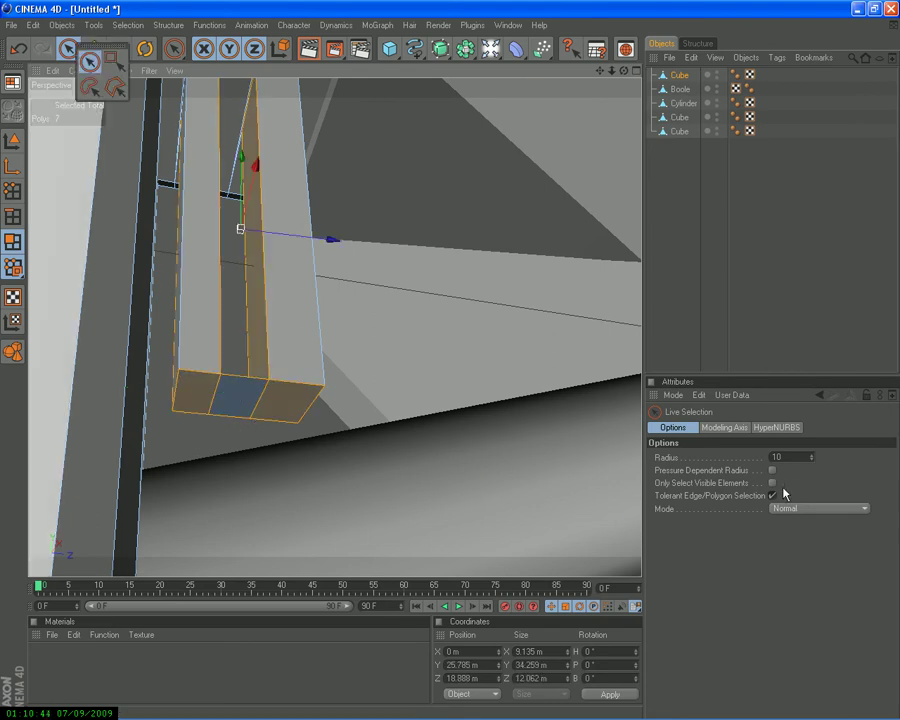
click(212, 410)
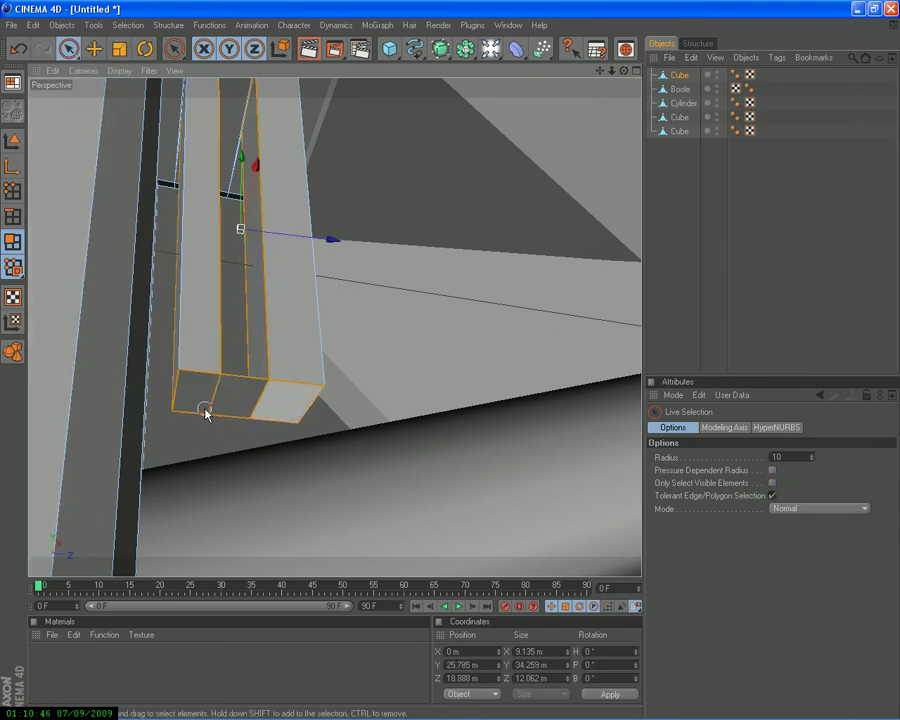
Enable Only Select Visible Elements and select all three bottom faces
click(772, 483)
click(216, 420)
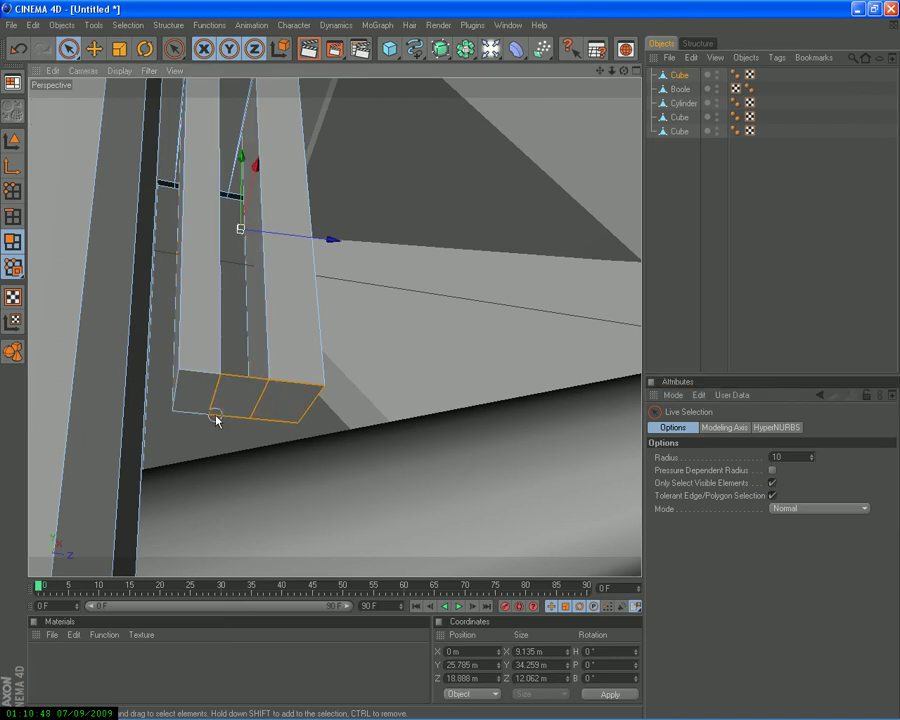
click(204, 418)
right_click(241, 452)
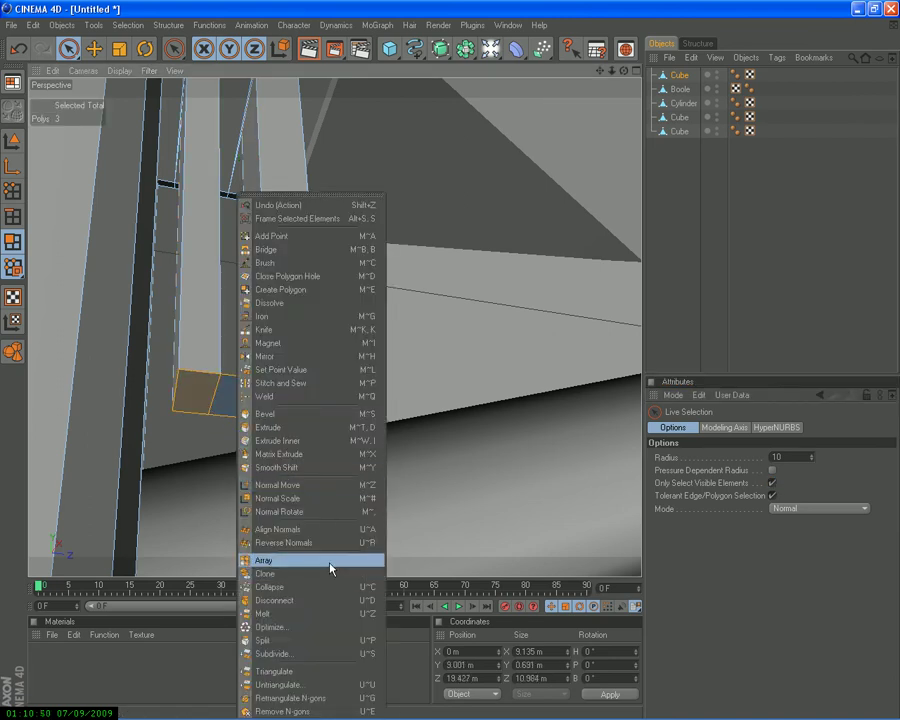
click(360, 158)
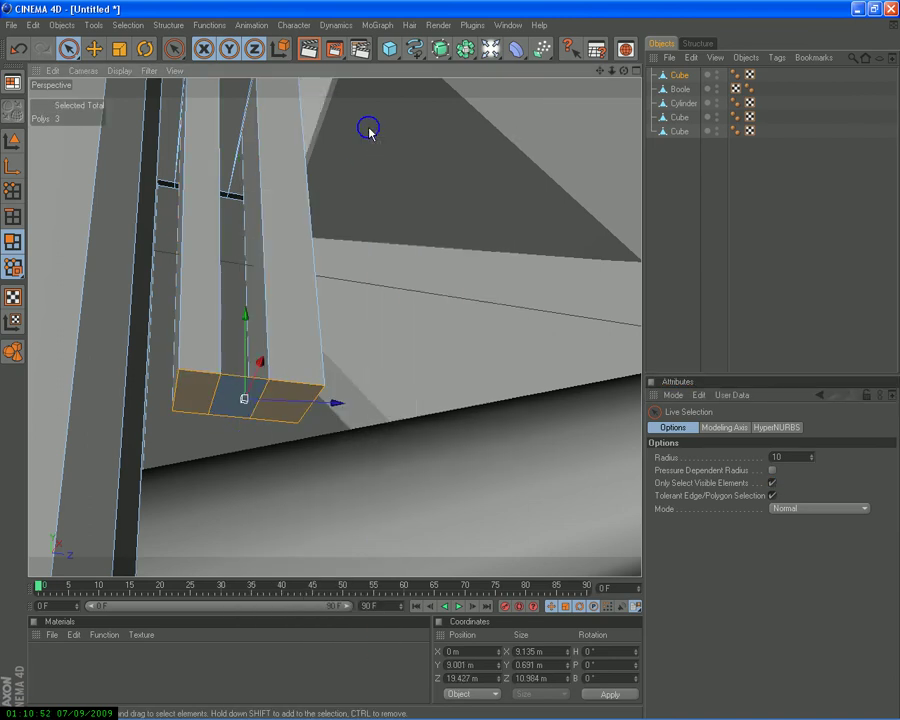
right_click(368, 130)
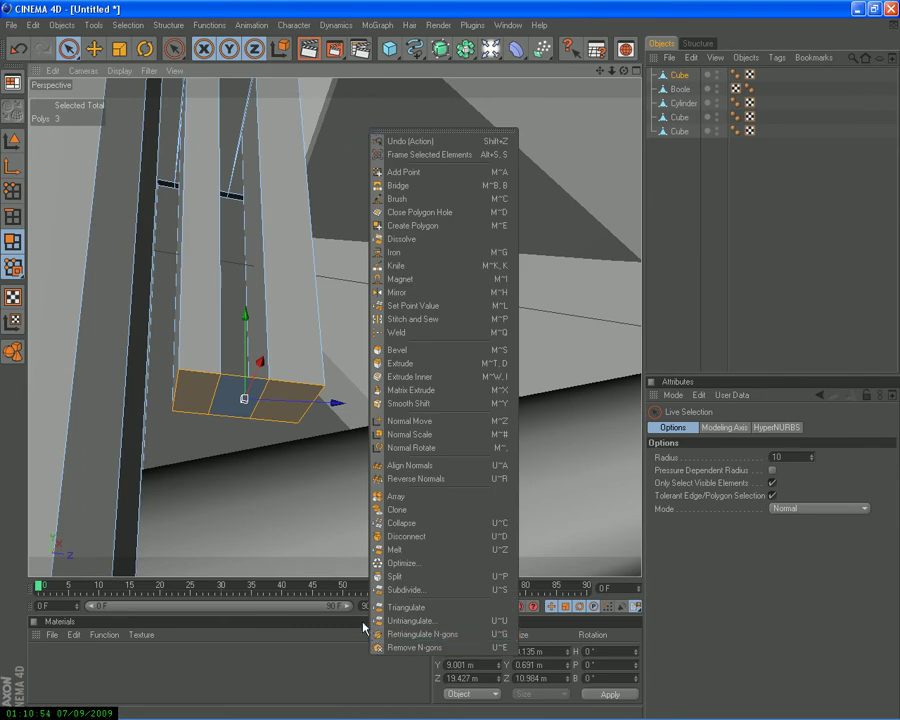
click(232, 406)
Align the flipped face's normal with its neighbours, reselect all three faces, and maximize the Right view
click(238, 413)
right_click(238, 413)
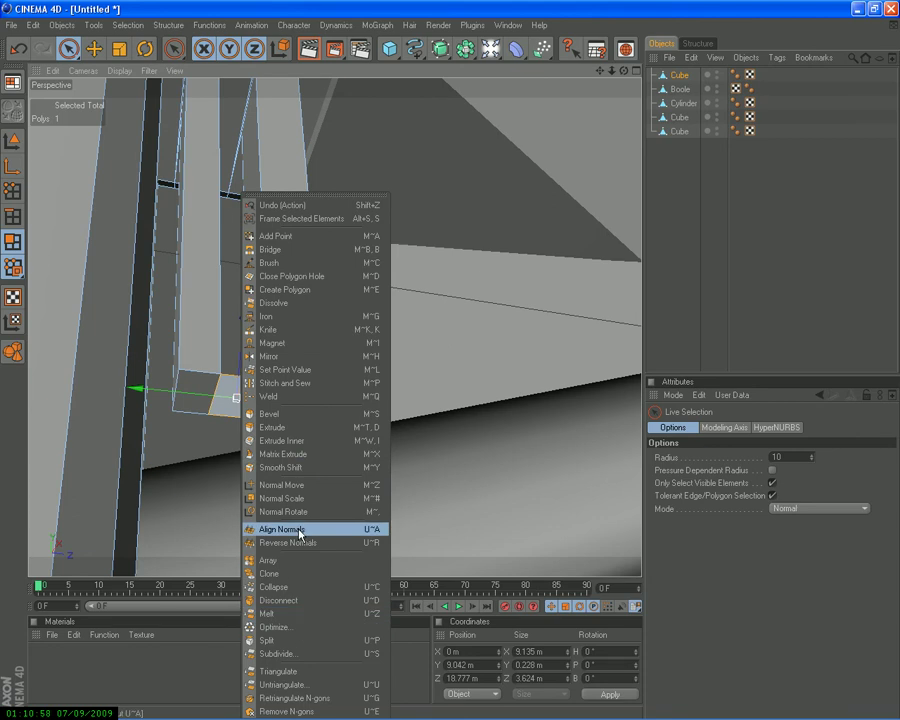
click(300, 541)
shift+click(271, 402)
shift+click(208, 408)
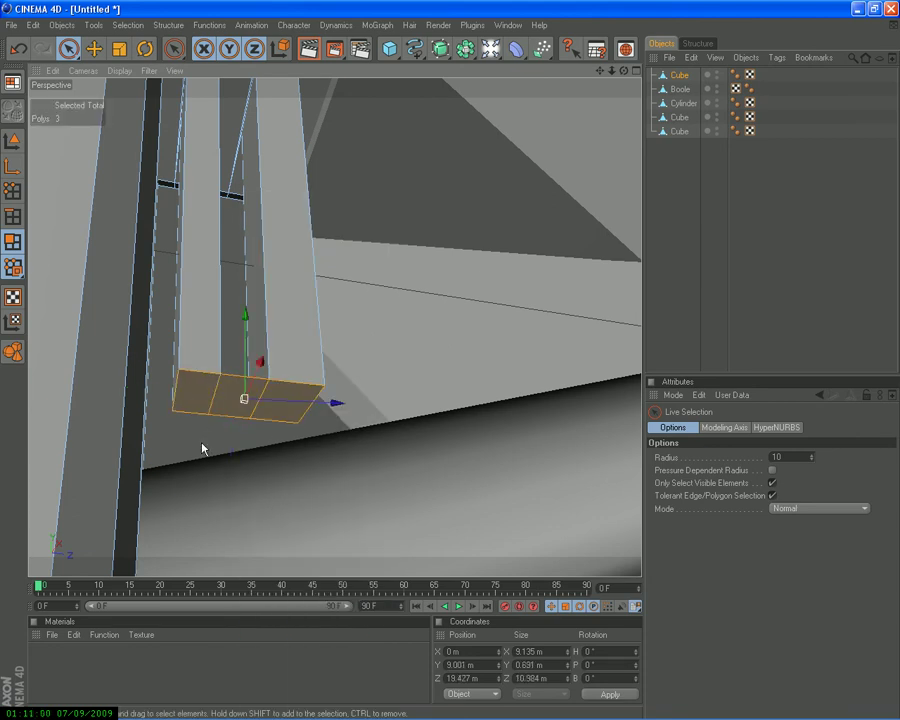
middle_click(202, 448)
middle_click(211, 437)
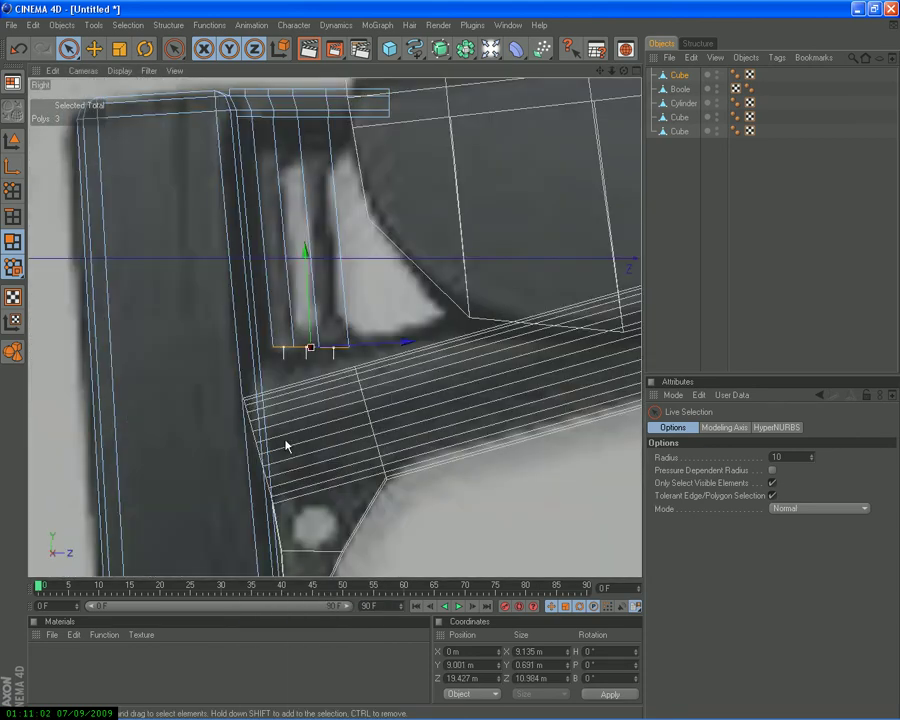
Extrude the three bottom faces 3.7 m downward, undoing a trial scale along Z
right_click(294, 432)
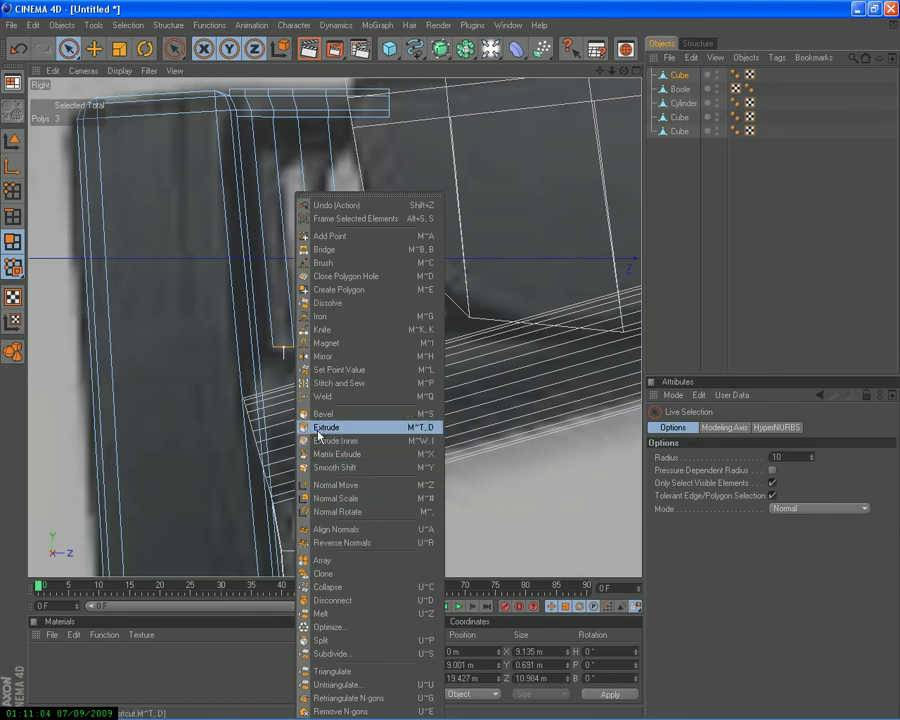
click(318, 433)
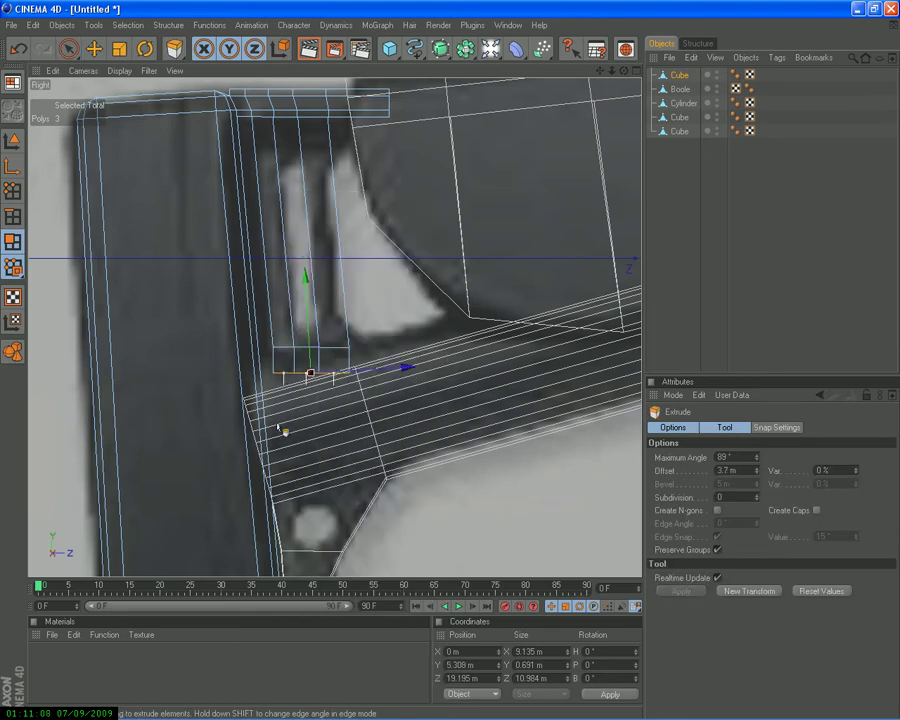
click(119, 48)
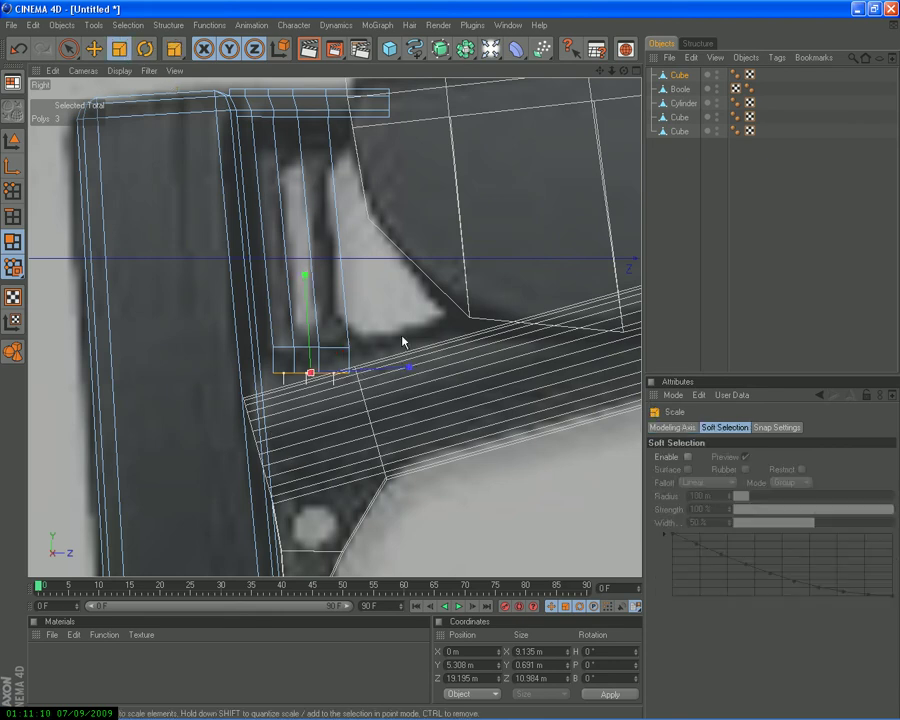
drag(452, 365, 454, 366)
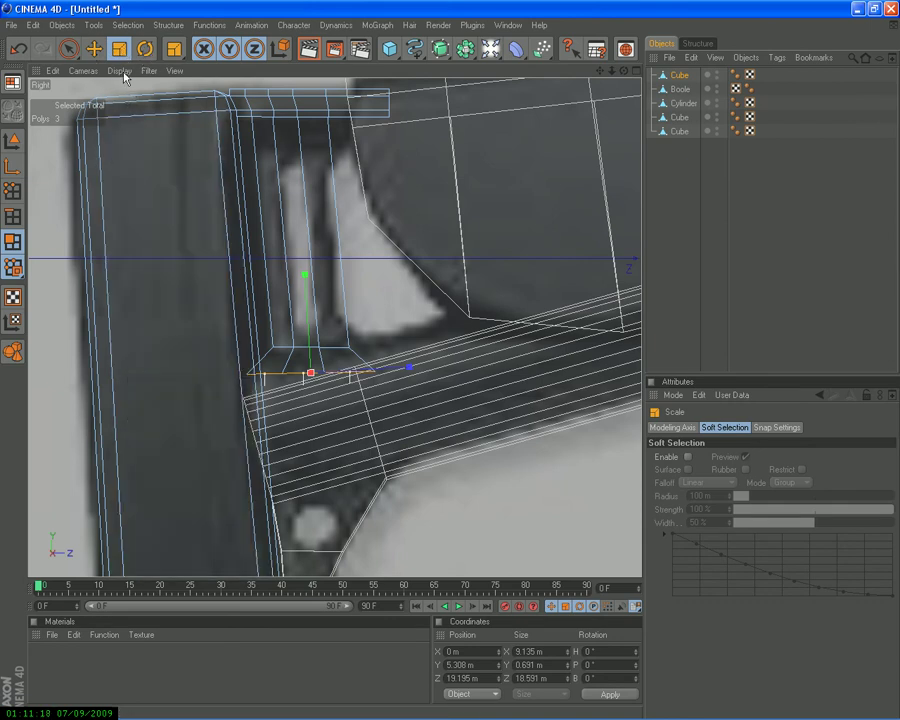
click(10, 47)
In Points mode with hidden points selectable, move the lower point rows vertically, one to Y 10.933 m
click(68, 49)
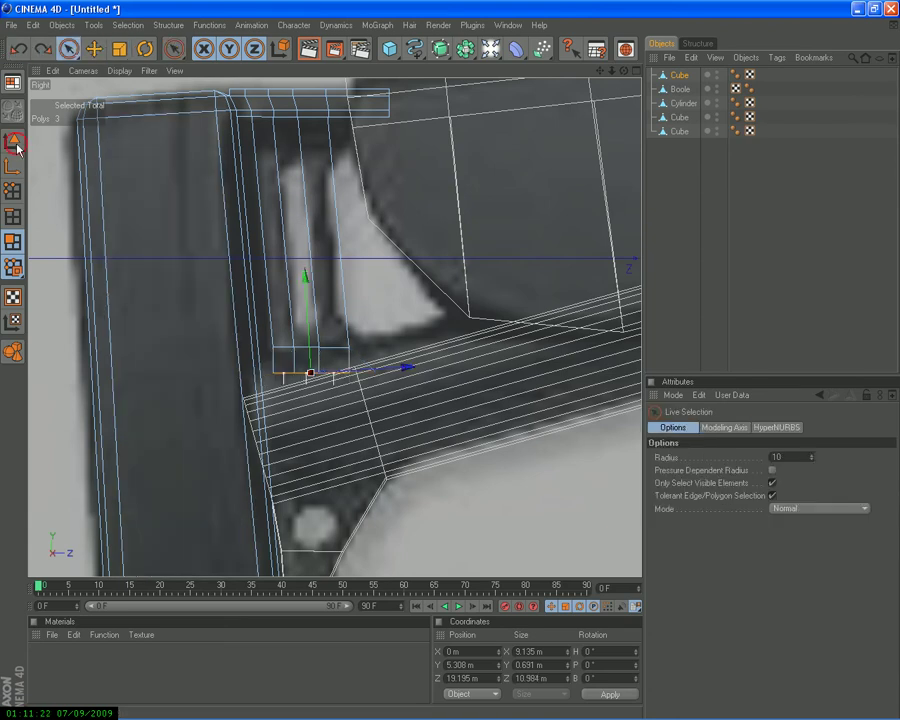
click(12, 191)
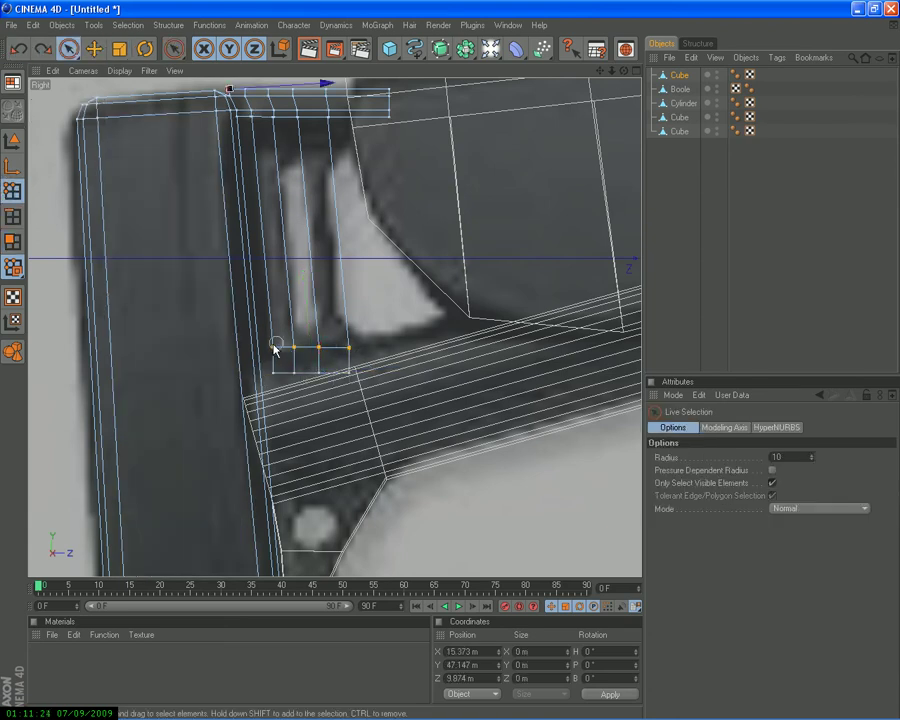
click(311, 347)
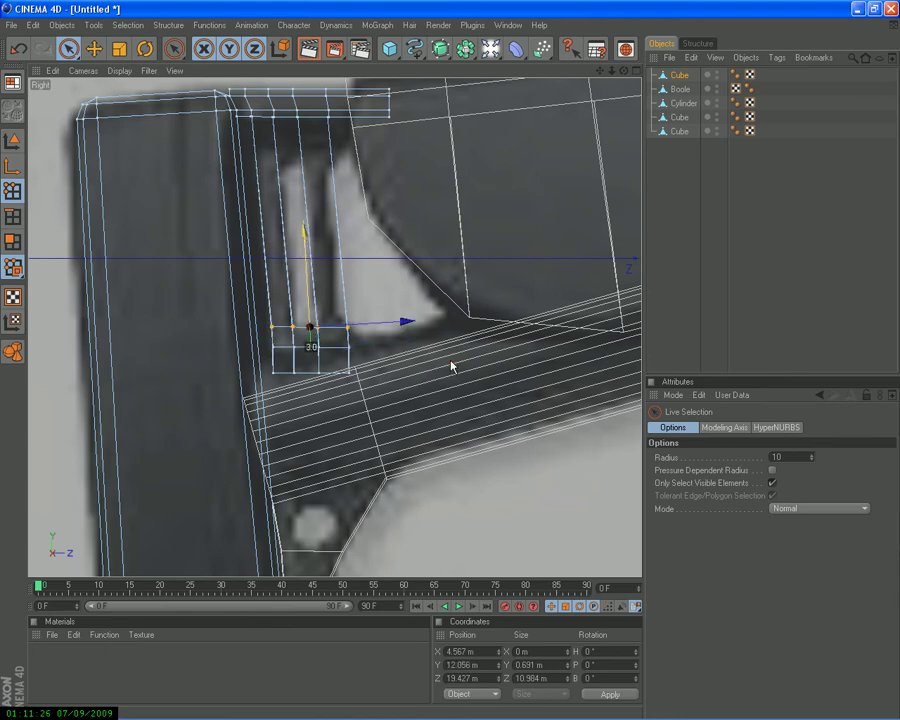
click(771, 483)
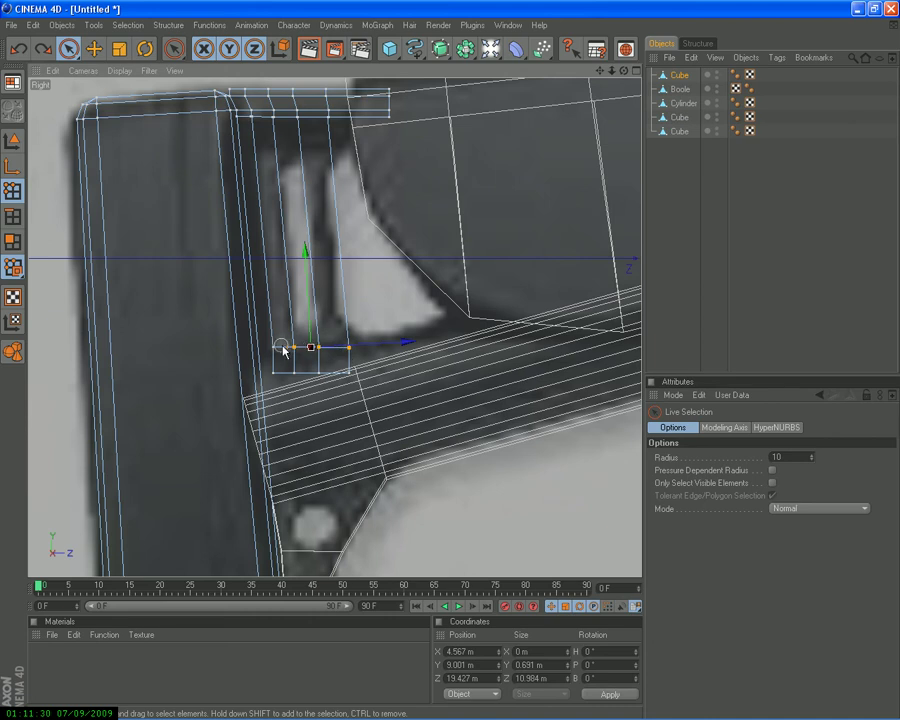
drag(305, 334, 450, 367)
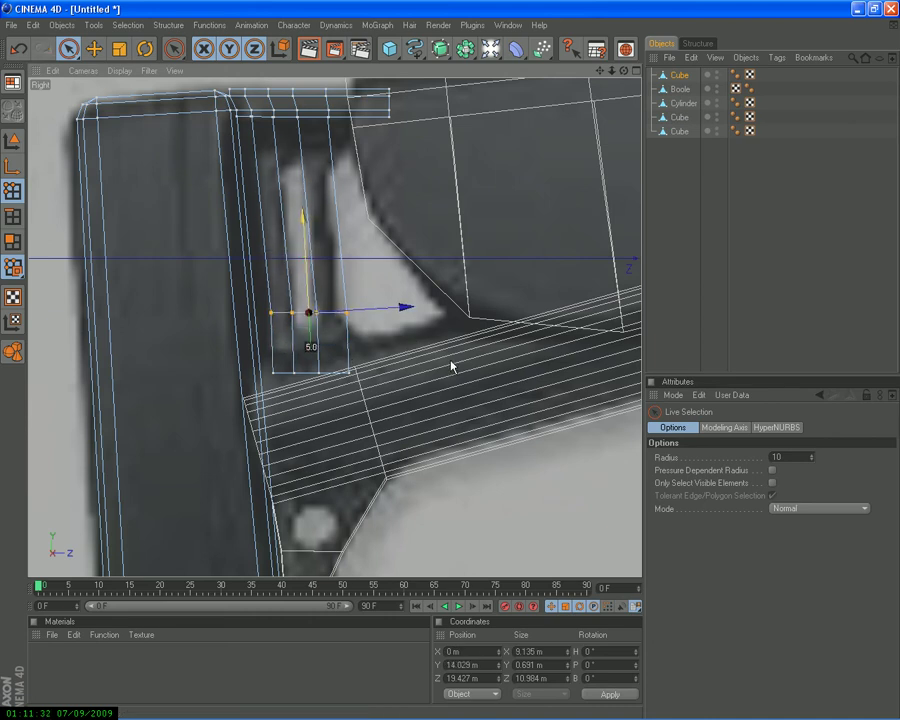
click(330, 338)
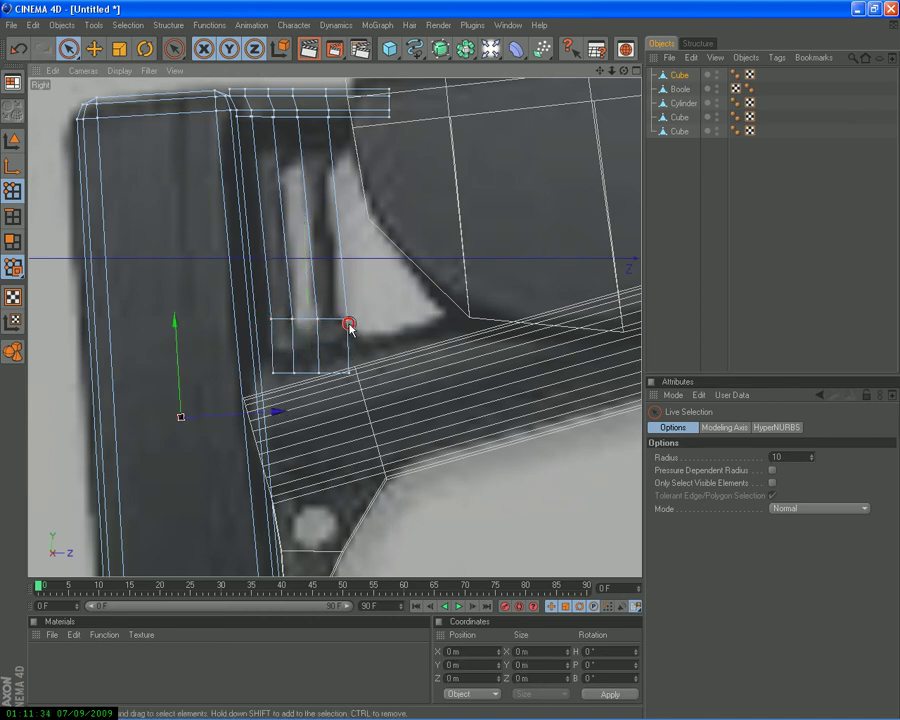
click(316, 323)
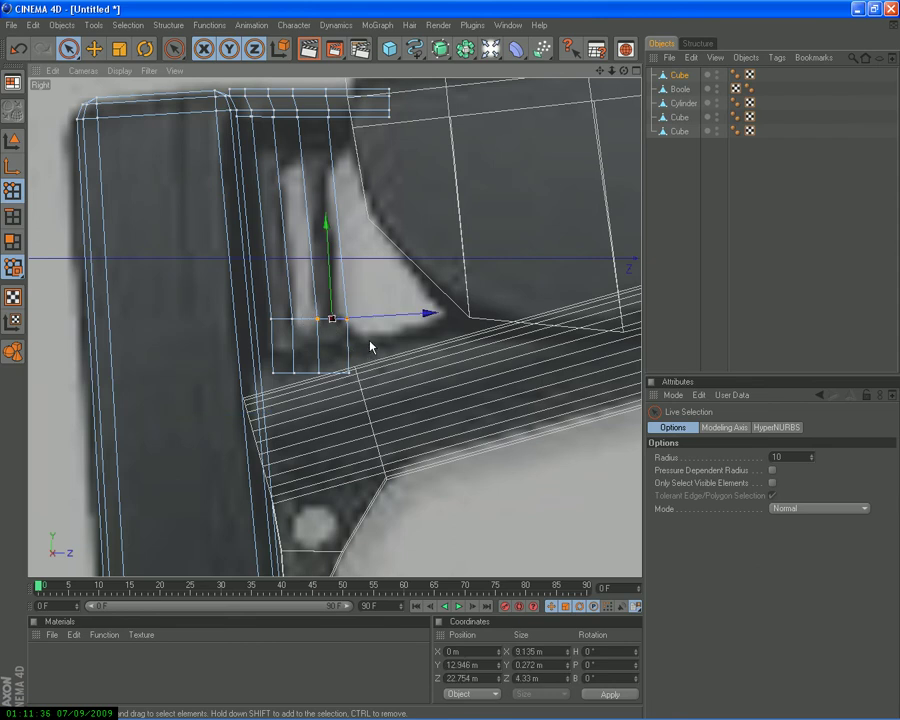
click(363, 347)
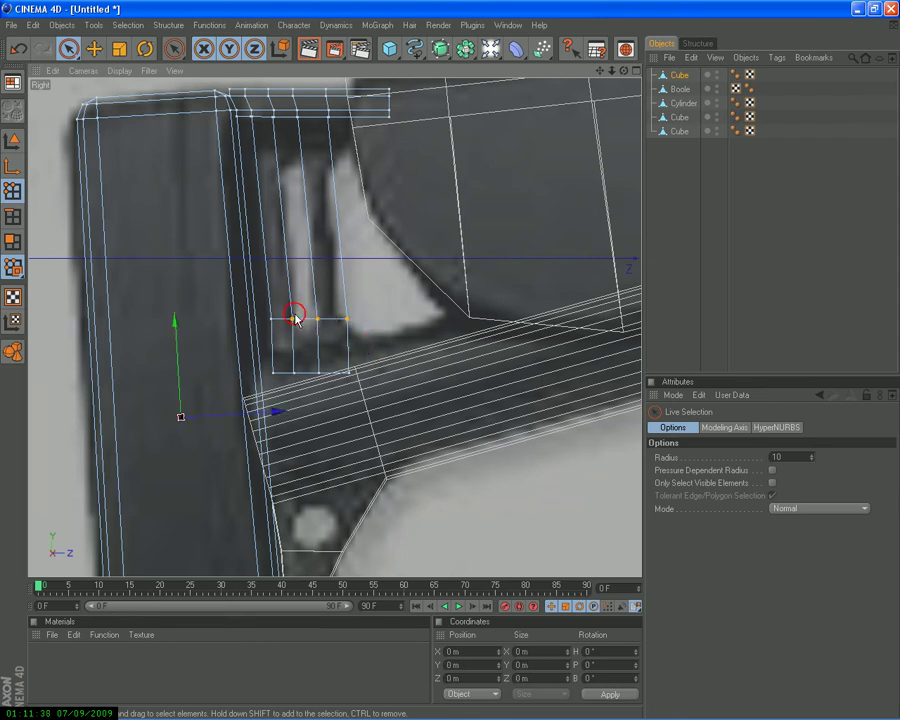
mouse_move(270, 322)
mouse_down()
mouse_move(300, 312)
mouse_move(451, 366)
mouse_up()
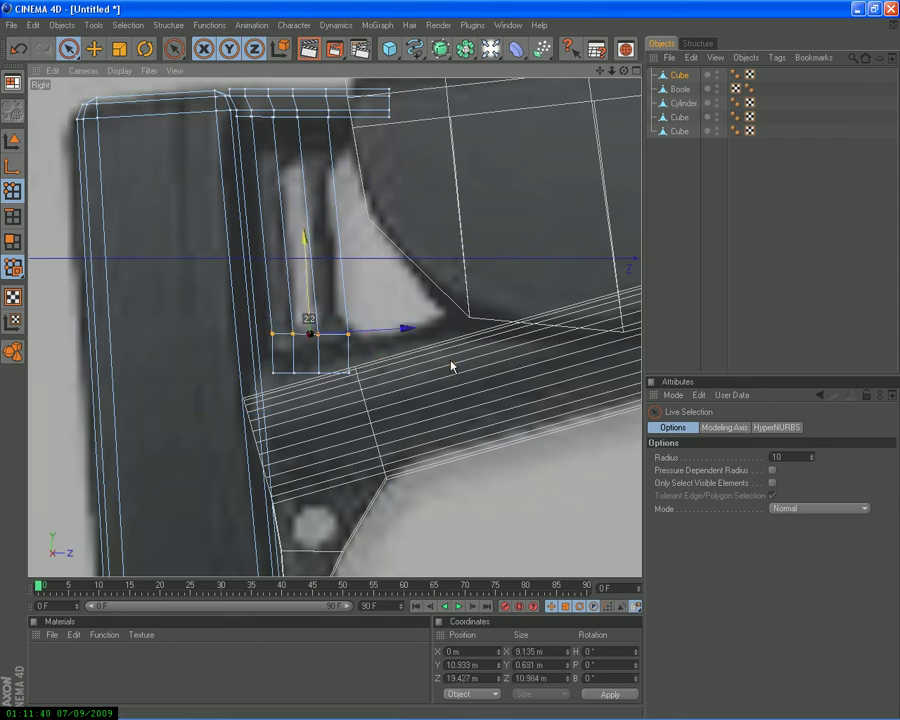
Cut a new edge loop down the strut with the Knife tool
click(360, 295)
right_click(355, 297)
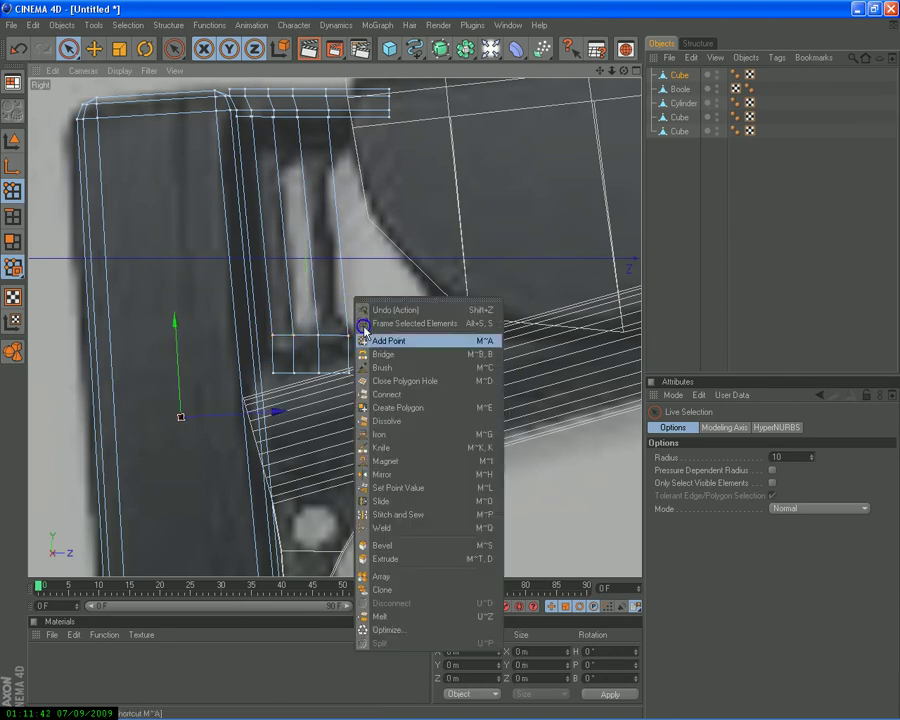
click(392, 448)
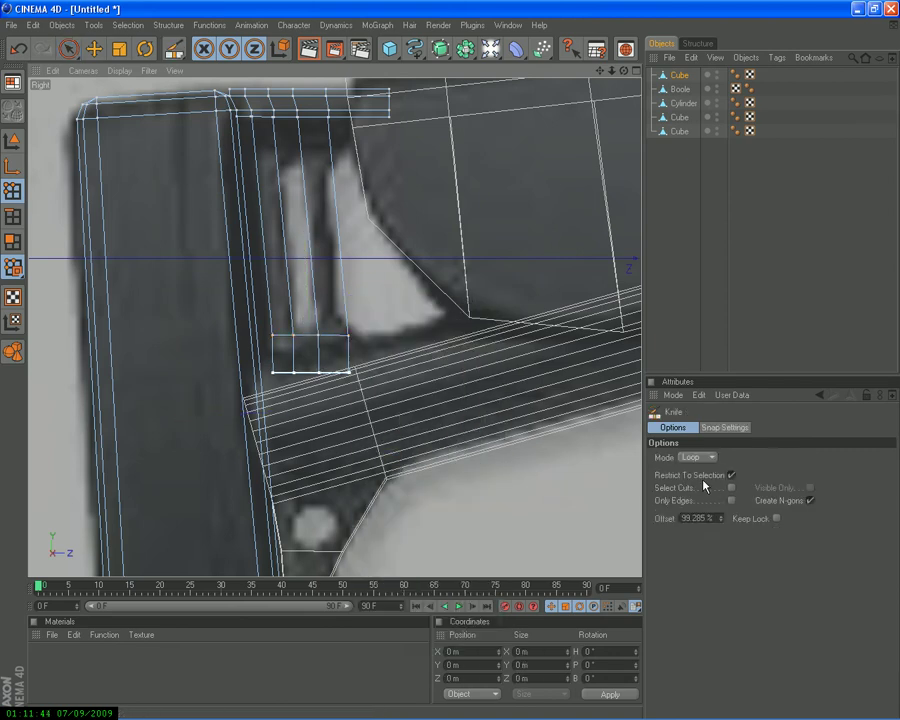
click(357, 314)
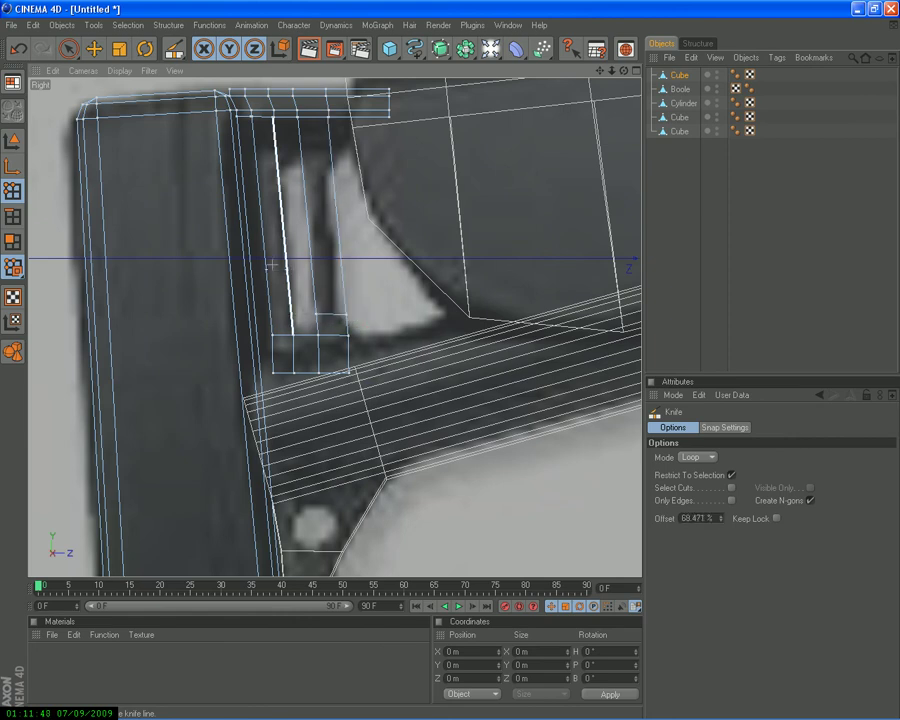
click(68, 48)
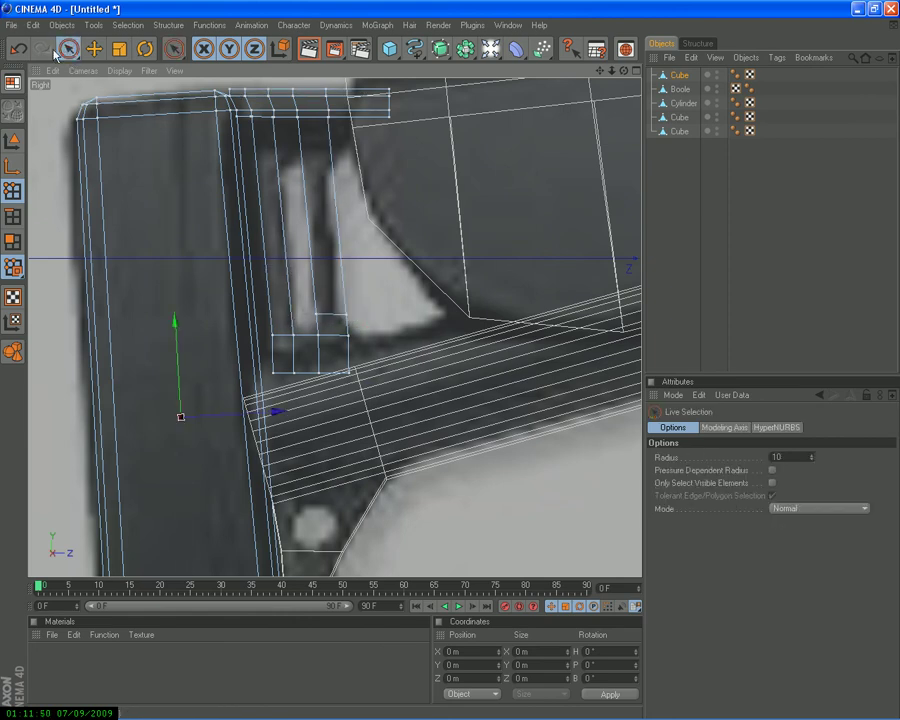
Drag the strut's corner points onto the beam, one to Y 2.503 m, Z 13.187 m, checking the reference picture
click(352, 372)
click(350, 336)
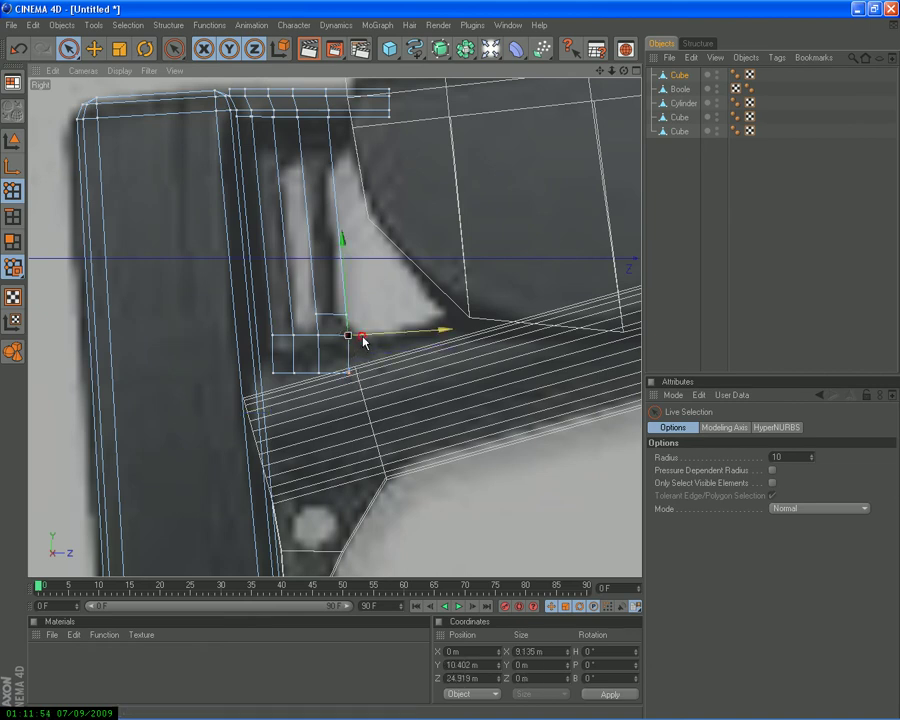
drag(349, 335, 341, 315)
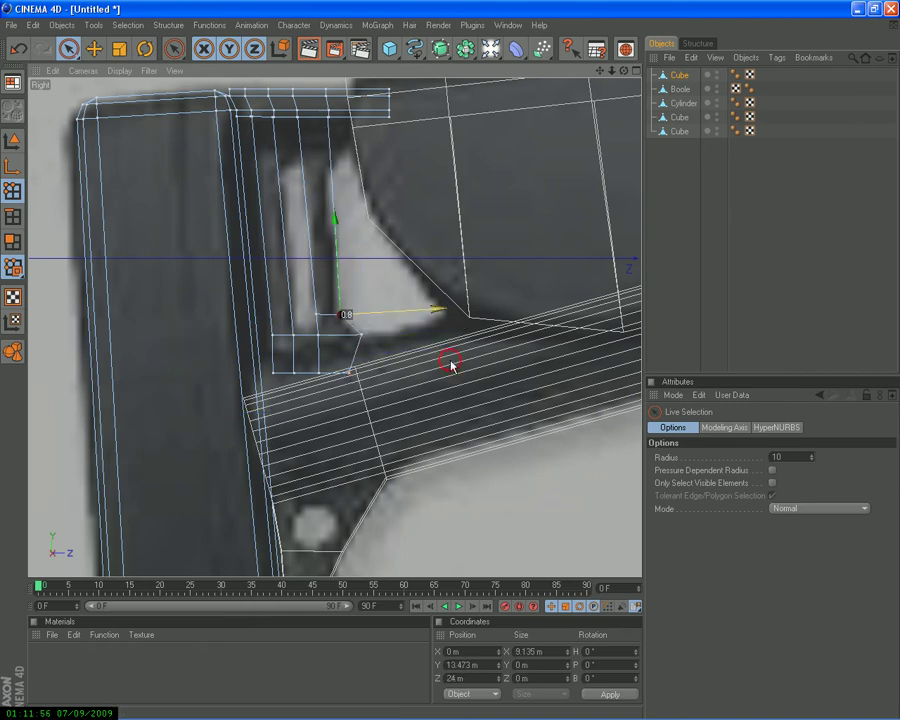
mouse_move(450, 365)
mouse_down()
mouse_move(379, 347)
mouse_move(348, 372)
mouse_move(451, 366)
mouse_up()
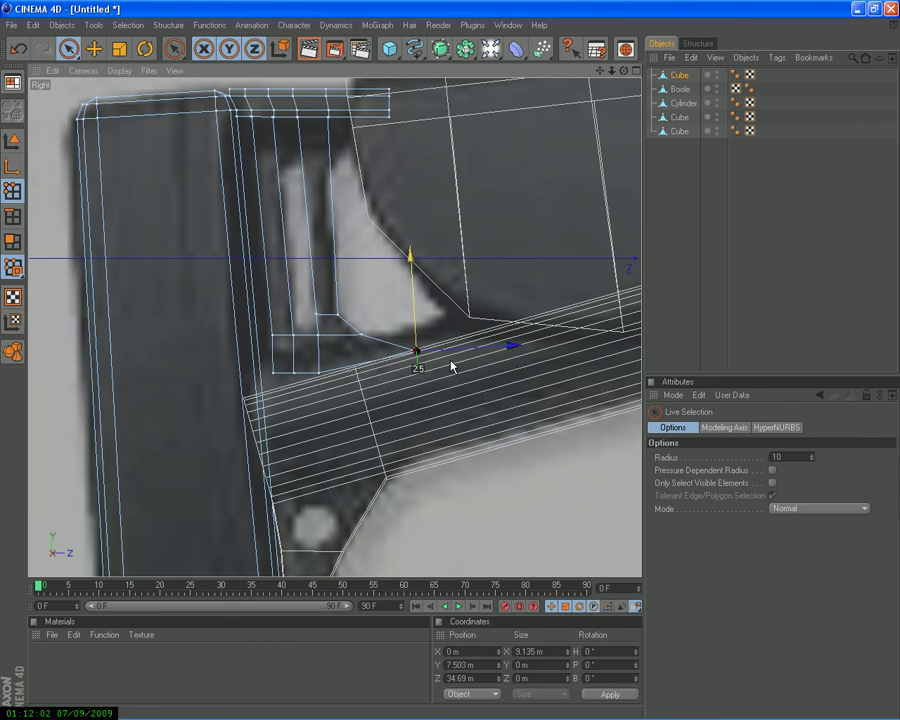
click(319, 377)
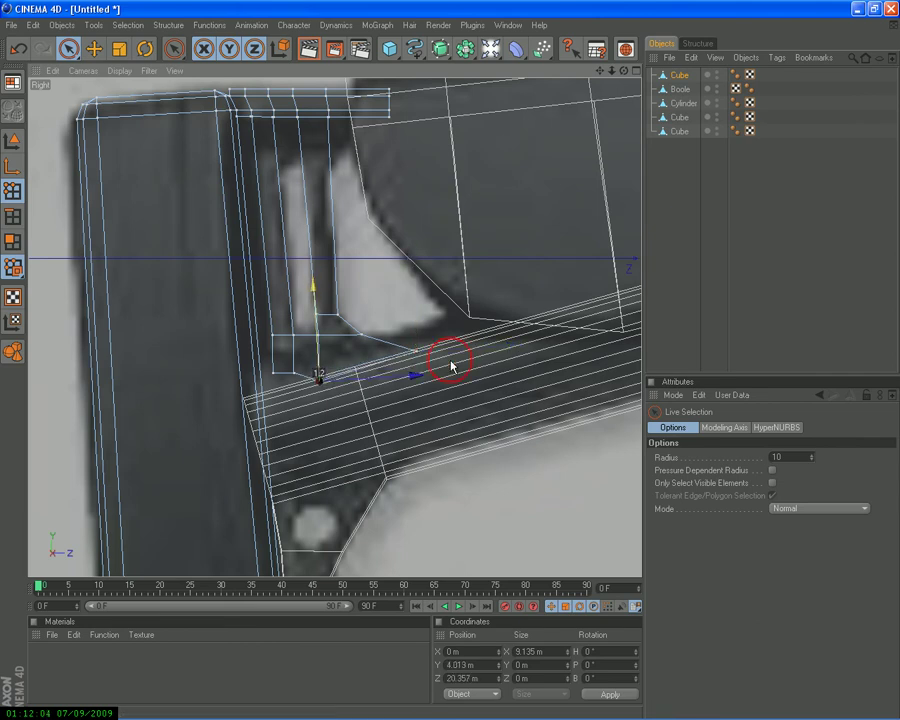
mouse_move(297, 370)
mouse_down()
mouse_move(292, 364)
mouse_move(452, 367)
mouse_up()
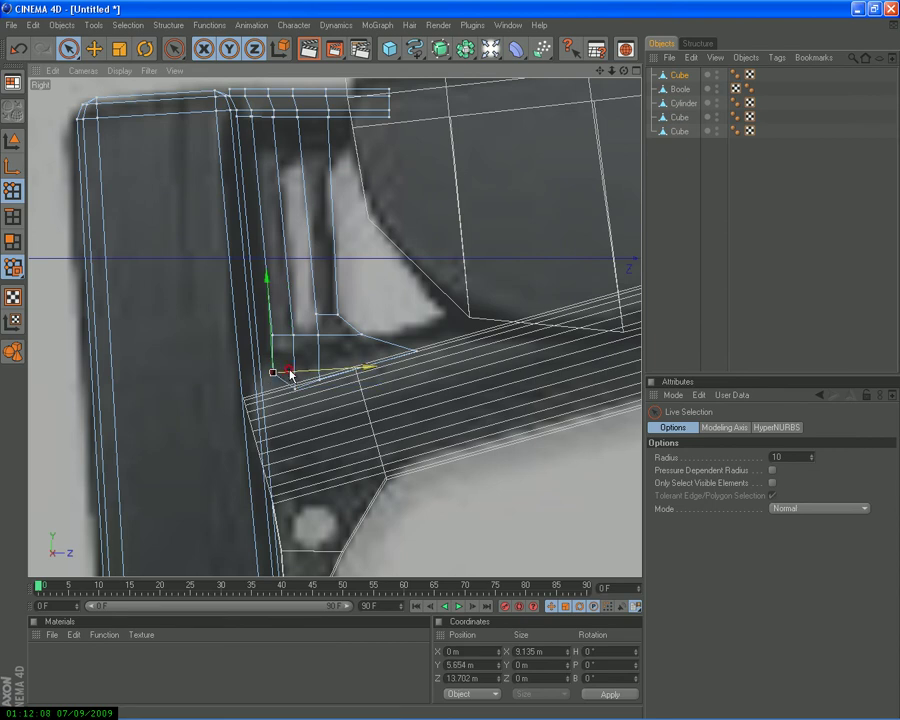
drag(270, 372, 274, 394)
click(580, 709)
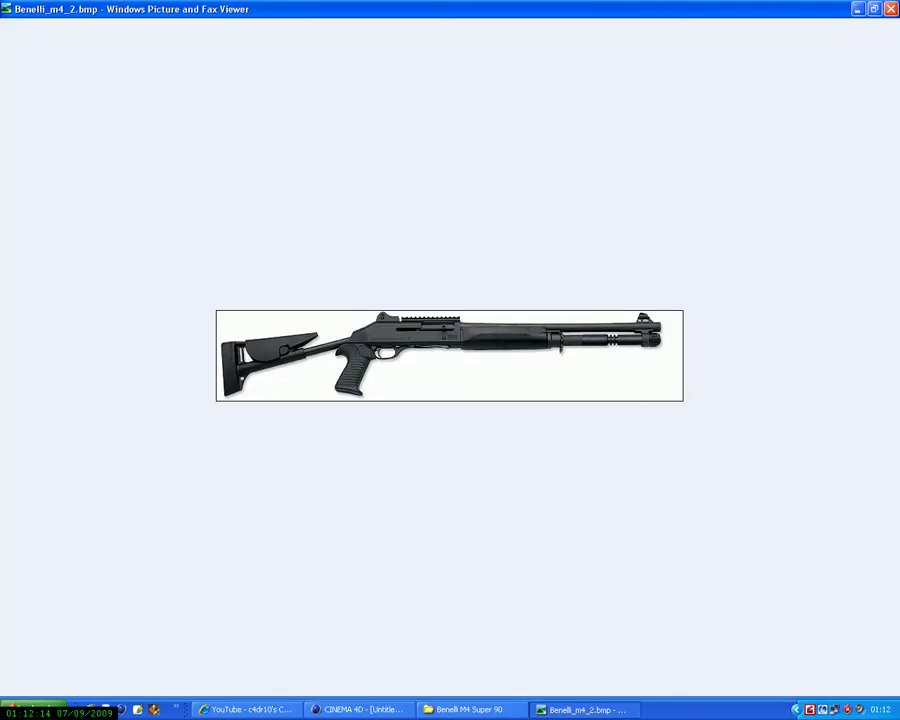
click(360, 709)
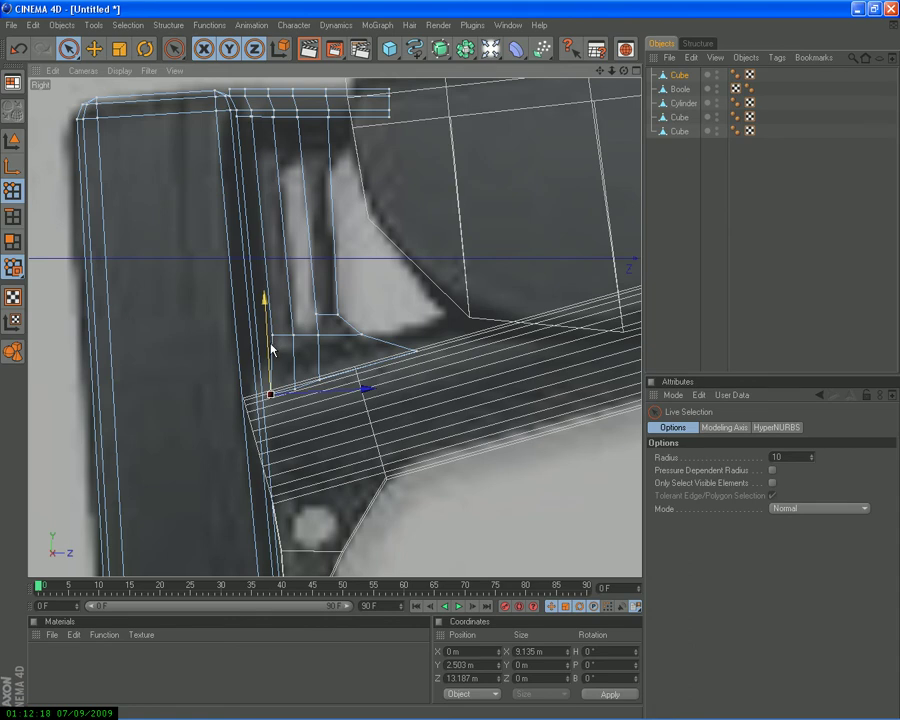
Deselect the points, switch to Polygon mode and paint-select the polygon strip along the strut
click(283, 175)
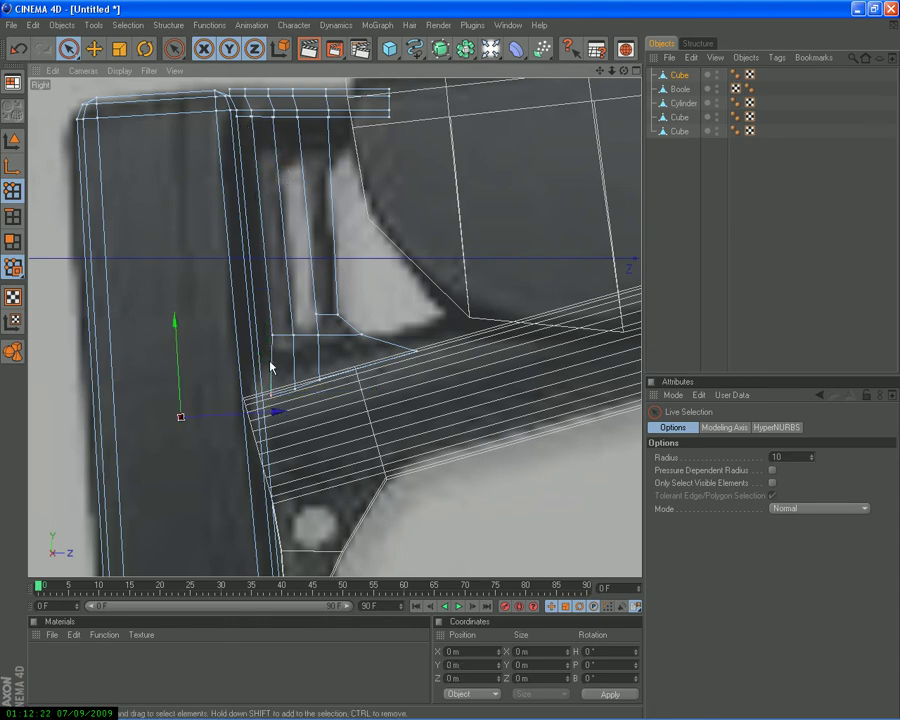
click(13, 241)
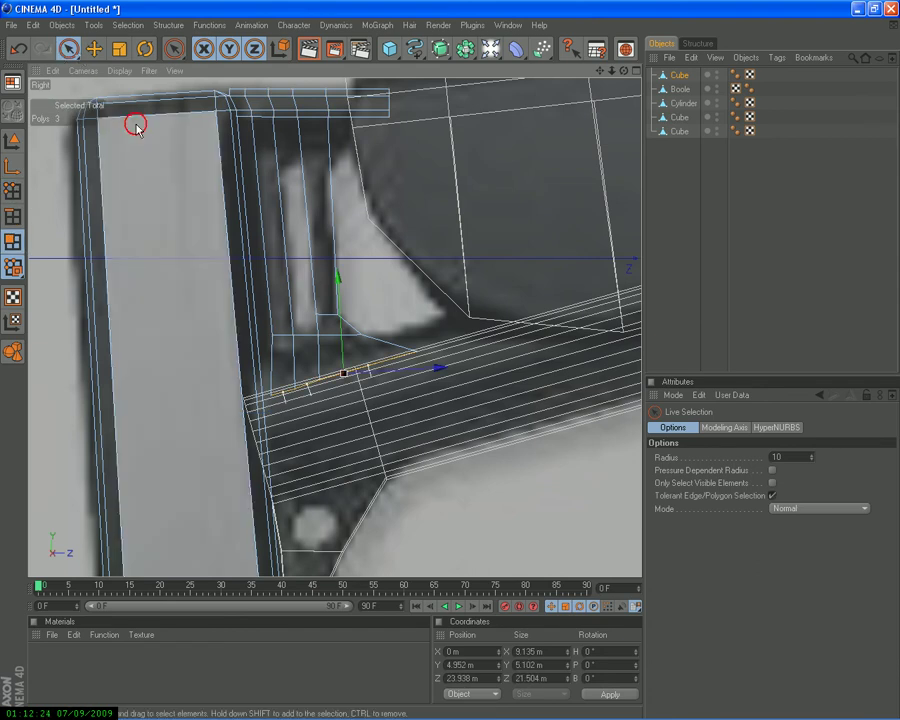
mouse_move(266, 304)
mouse_down()
mouse_move(280, 373)
mouse_move(285, 320)
mouse_up()
Start extruding the strut polygons and inspect them in a full-size Perspective view
right_click(289, 197)
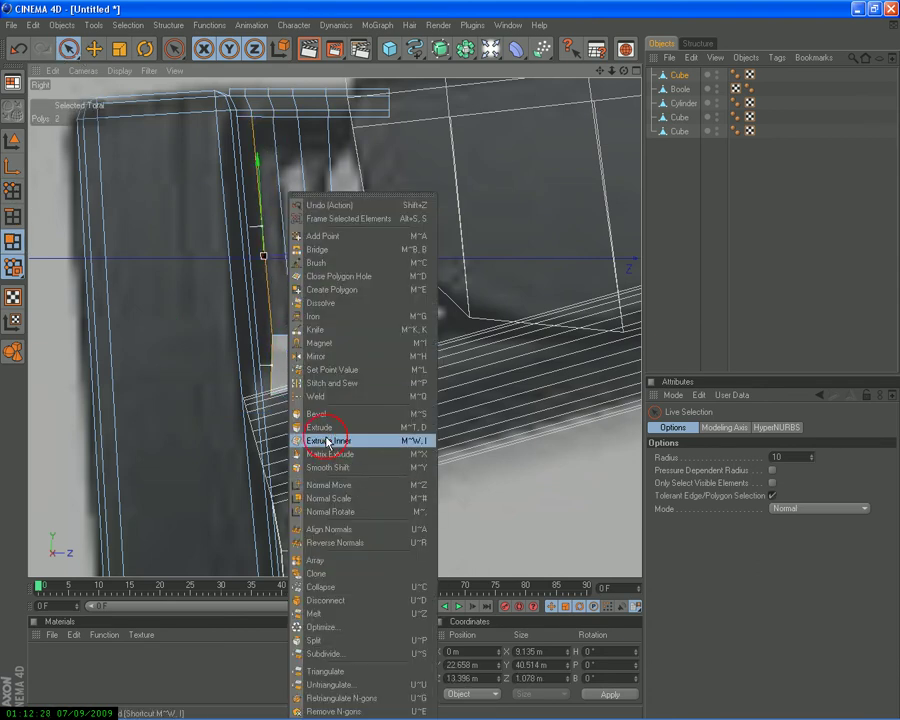
click(328, 427)
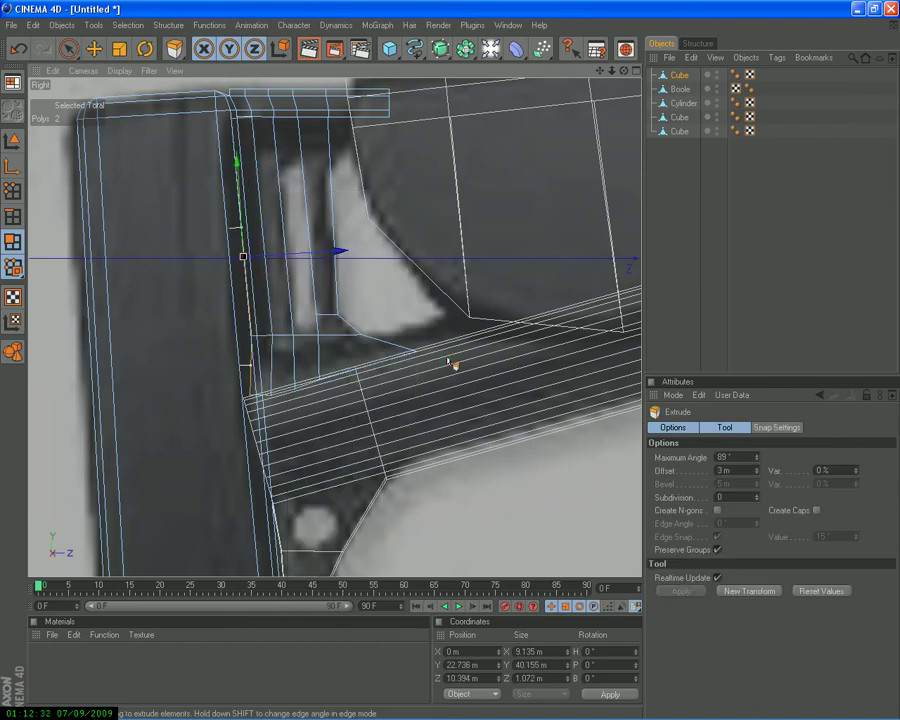
middle_click(453, 364)
middle_click(104, 141)
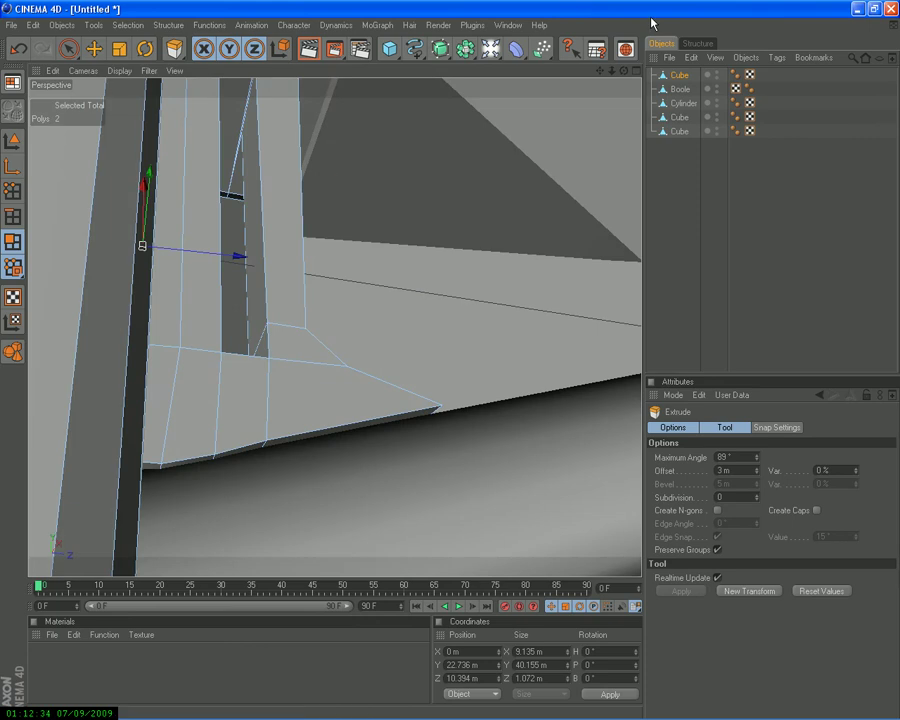
drag(626, 74, 451, 366)
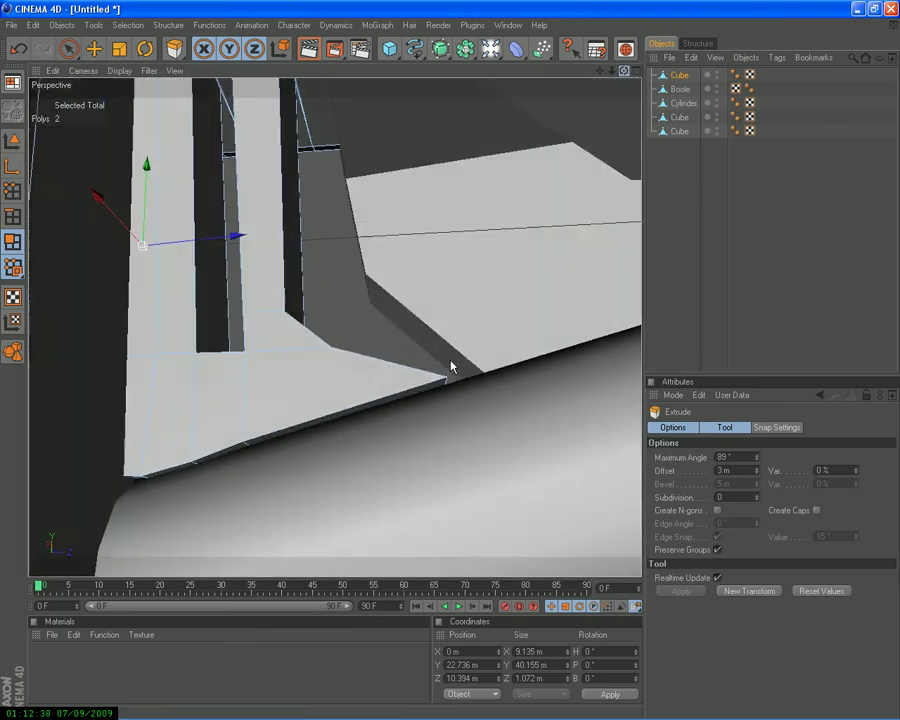
mouse_move(451, 366)
mouse_down()
mouse_move(605, 78)
mouse_move(452, 375)
mouse_move(615, 90)
mouse_up()
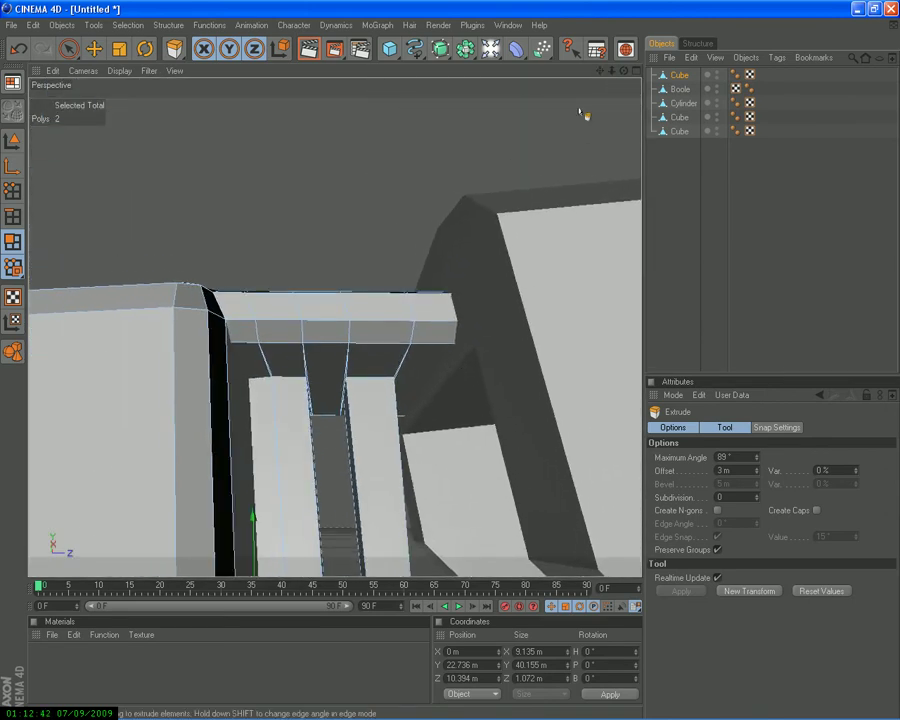
click(635, 71)
click(327, 327)
Extrude the two polygons about 1.1 m to the left, then return to Live Selection in Points mode
mouse_move(260, 90)
mouse_down()
mouse_move(458, 335)
mouse_move(452, 364)
mouse_up()
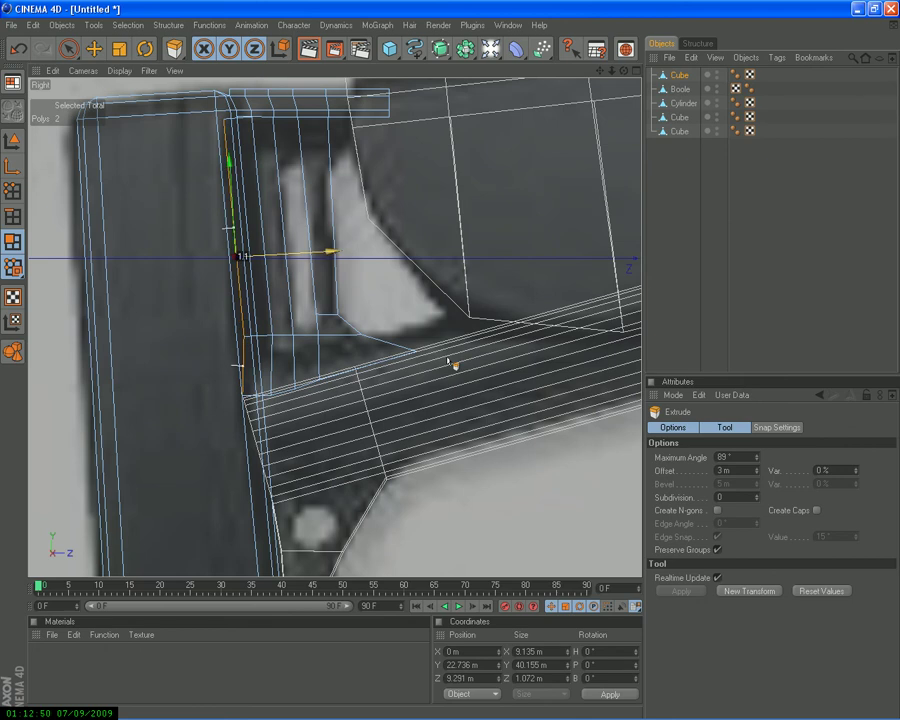
click(68, 48)
click(12, 190)
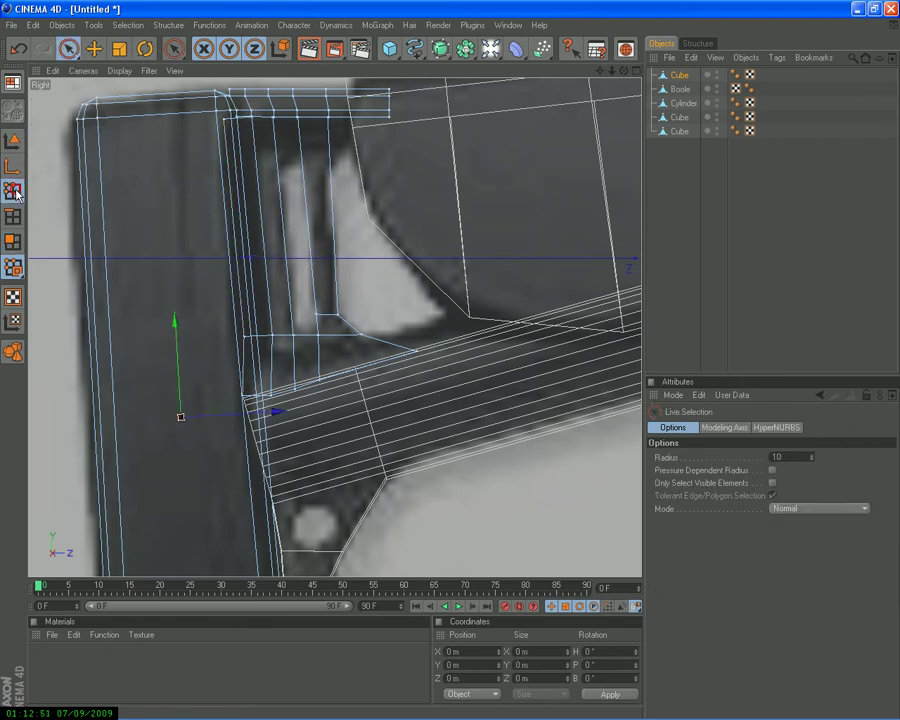
click(223, 121)
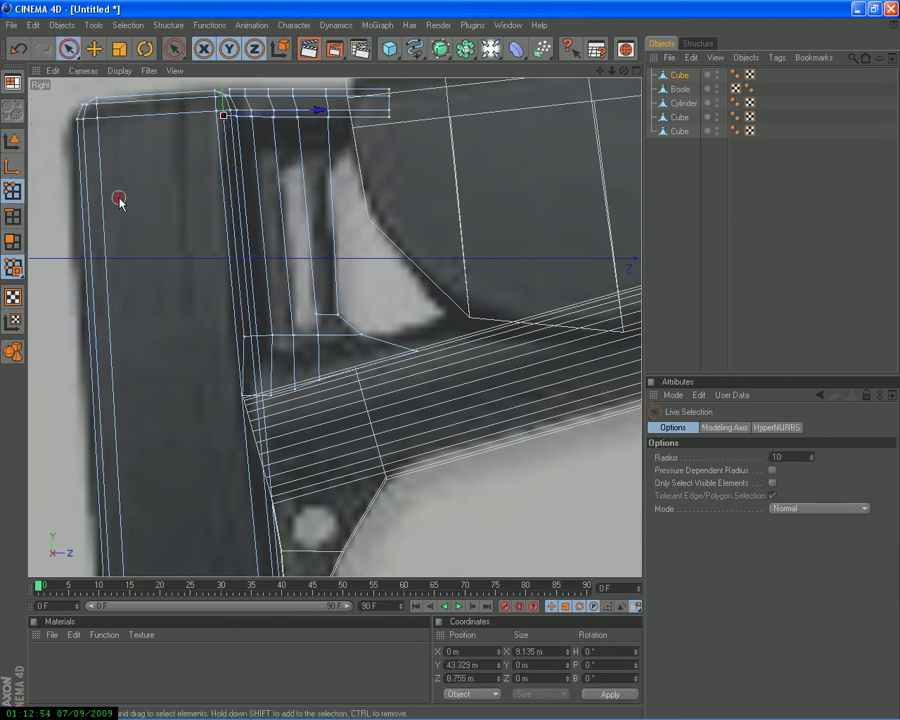
click(158, 210)
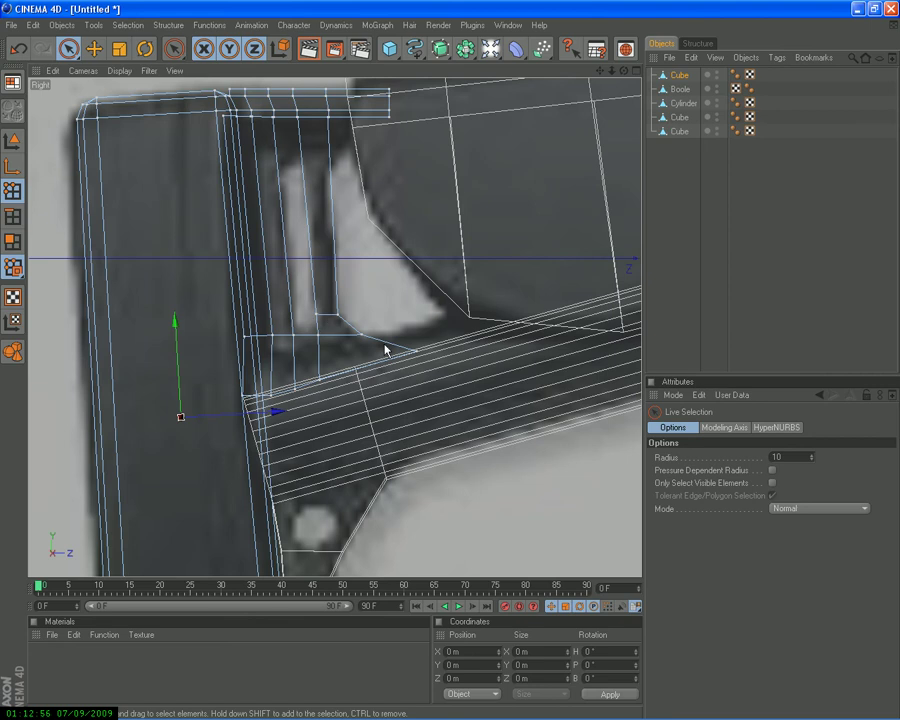
scroll(383, 347, down, 3)
Zoom in on the beam junction in Perspective and discard a trial X squeeze of the beam points
middle_click(564, 86)
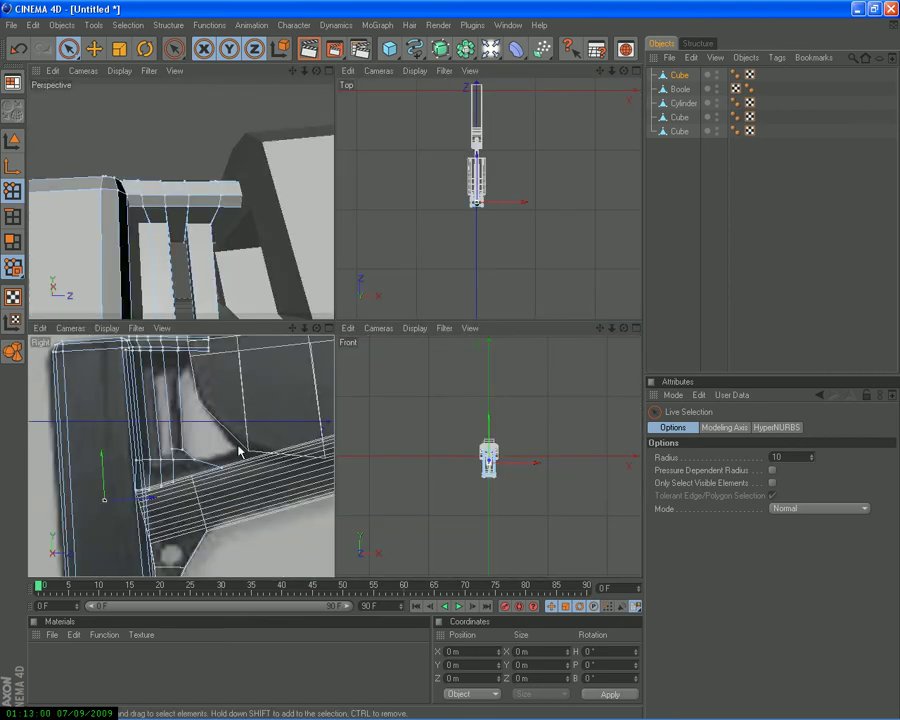
middle_click(248, 440)
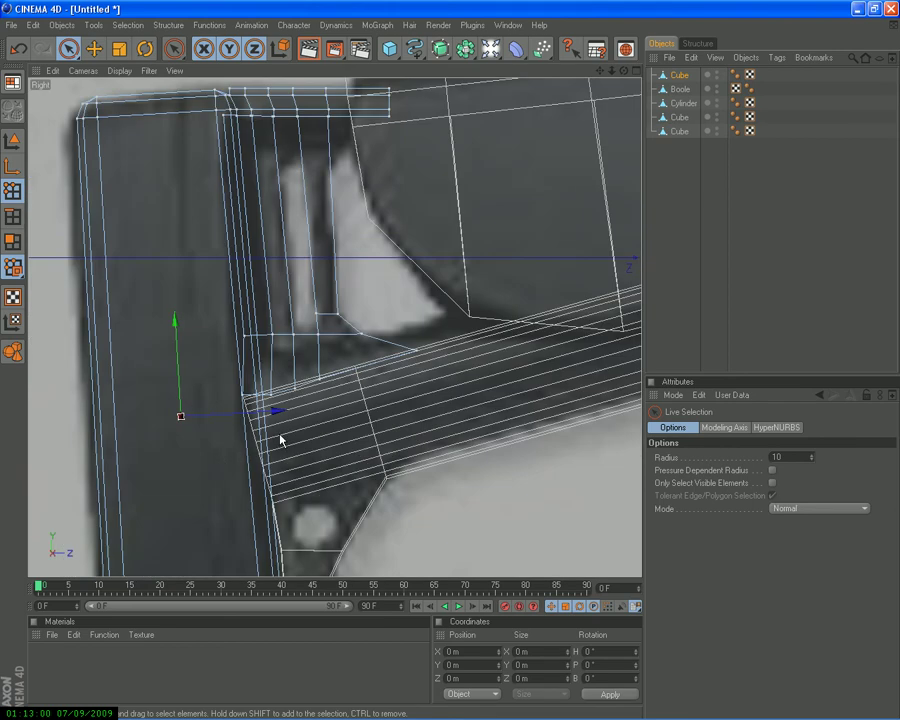
middle_click(224, 401)
middle_click(193, 245)
scroll(257, 277, down, 5)
scroll(283, 287, up, 3)
scroll(283, 287, up, 5)
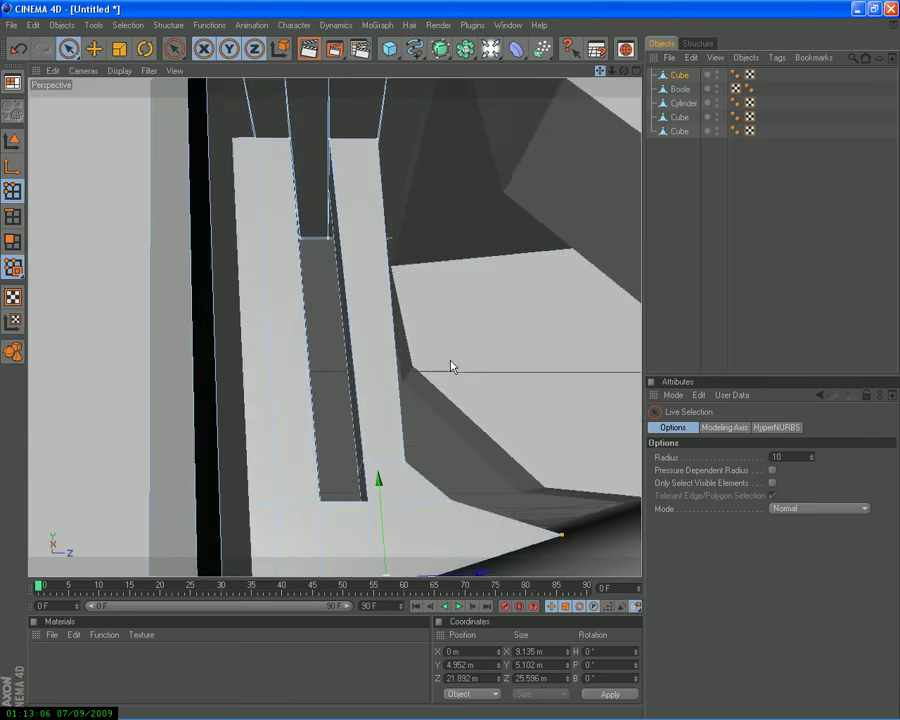
alt+drag(450, 365, 596, 74)
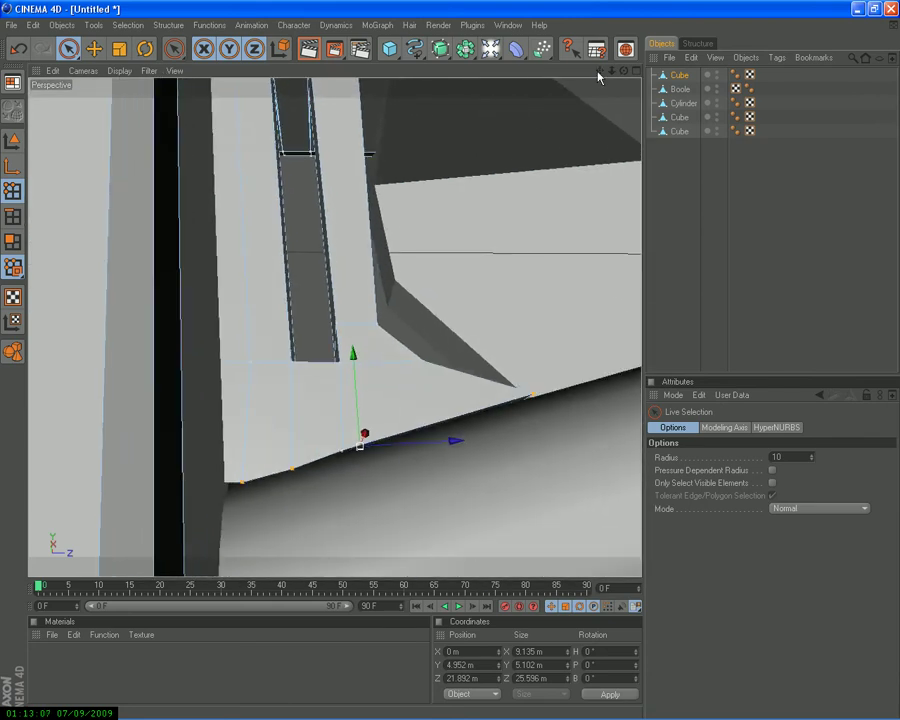
click(120, 49)
mouse_move(366, 432)
mouse_down()
mouse_move(448, 364)
mouse_move(460, 366)
mouse_up()
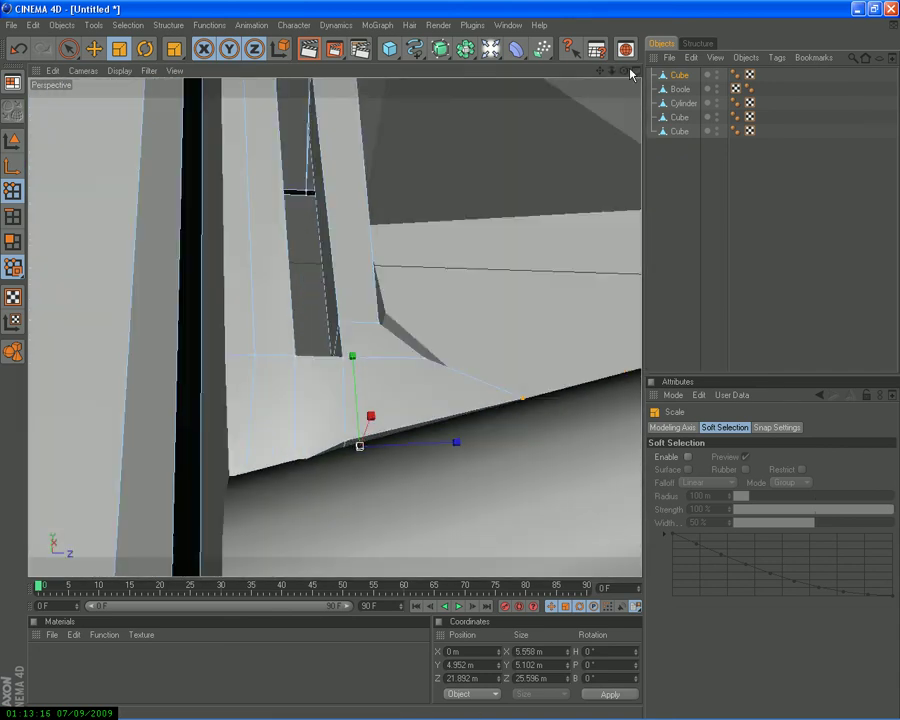
click(18, 50)
Pick the Move tool in Polygon mode and return to the full-size Right view
click(93, 47)
click(13, 241)
middle_click(233, 478)
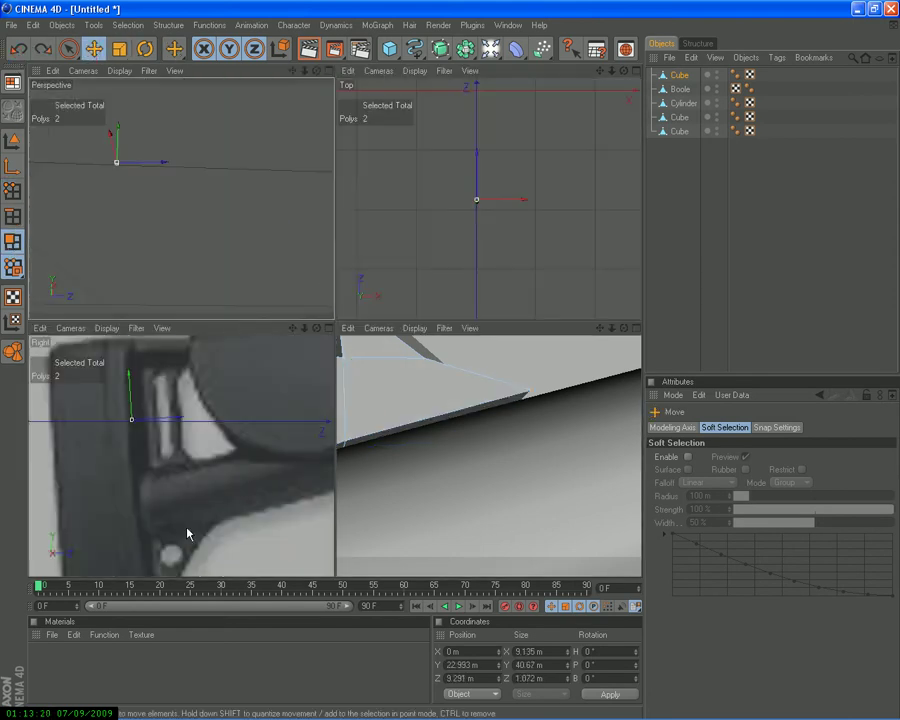
middle_click(203, 505)
Undo a trial leftward shift of the strut polygons and paint-select four polygons near the beam corner
drag(320, 252, 286, 255)
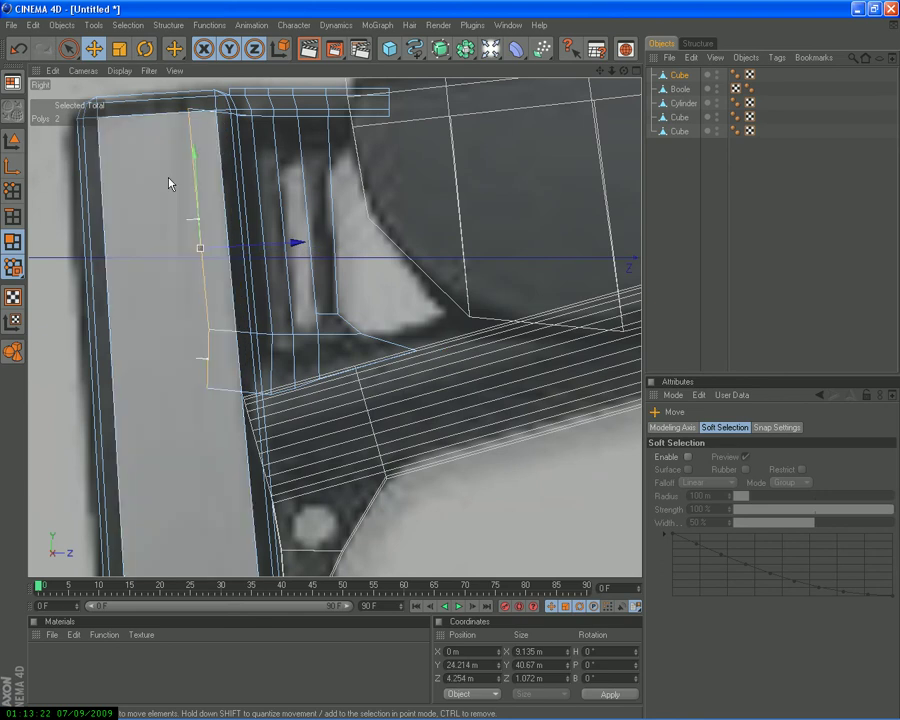
click(18, 48)
click(68, 48)
drag(332, 370, 243, 393)
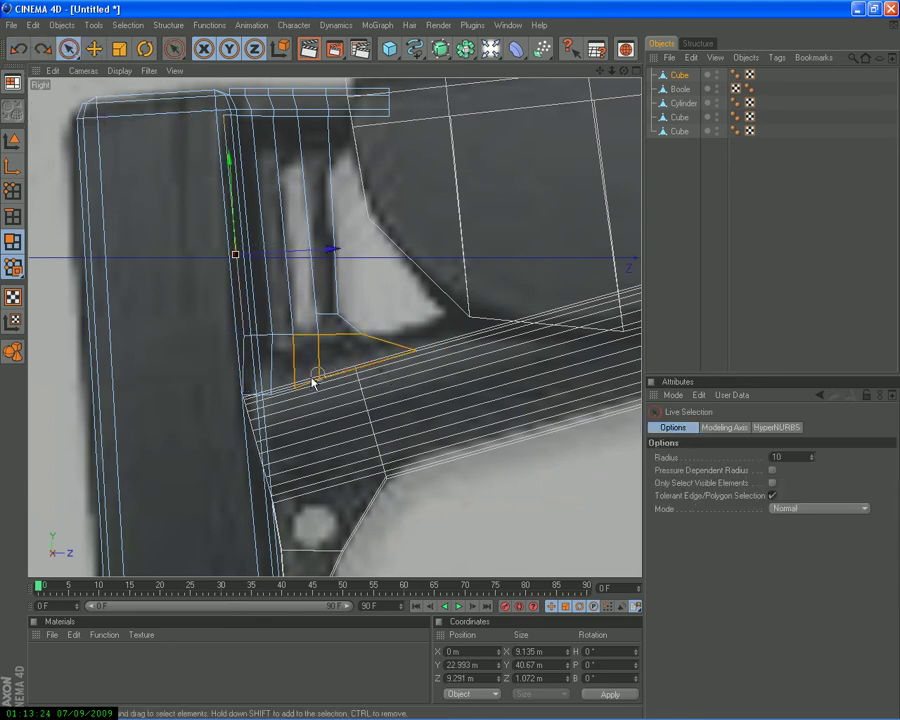
click(243, 393)
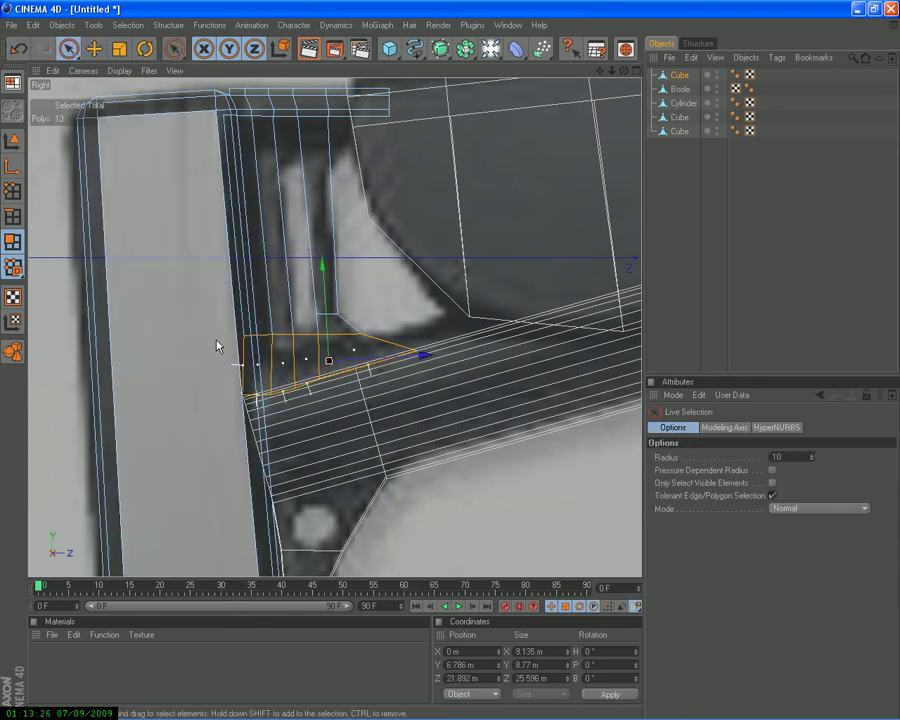
Lower those polygons slightly in Perspective, then deselect and zoom out over the model
middle_click(350, 348)
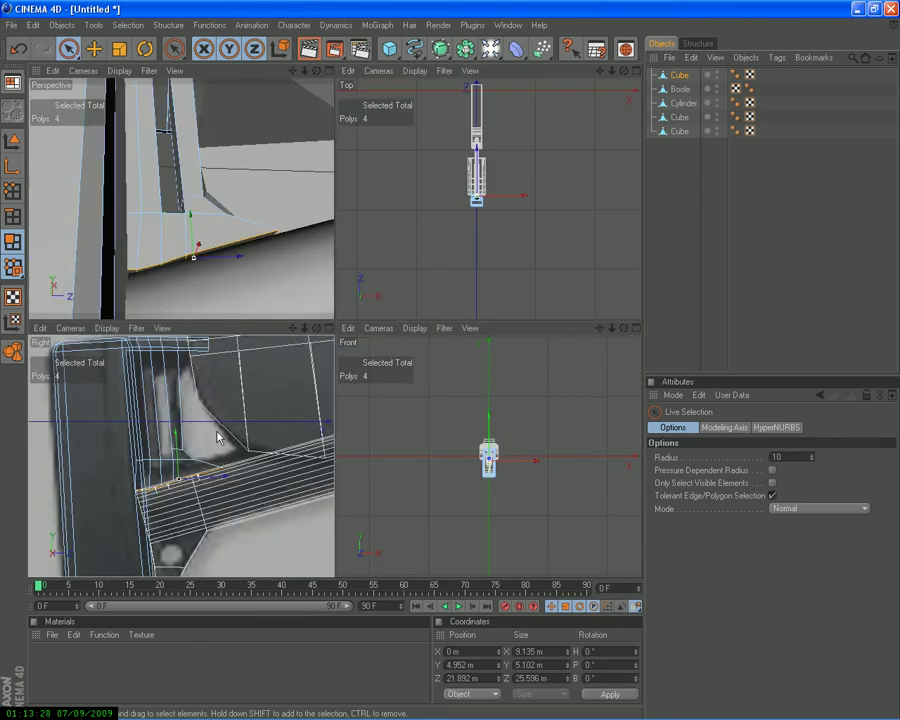
middle_click(221, 217)
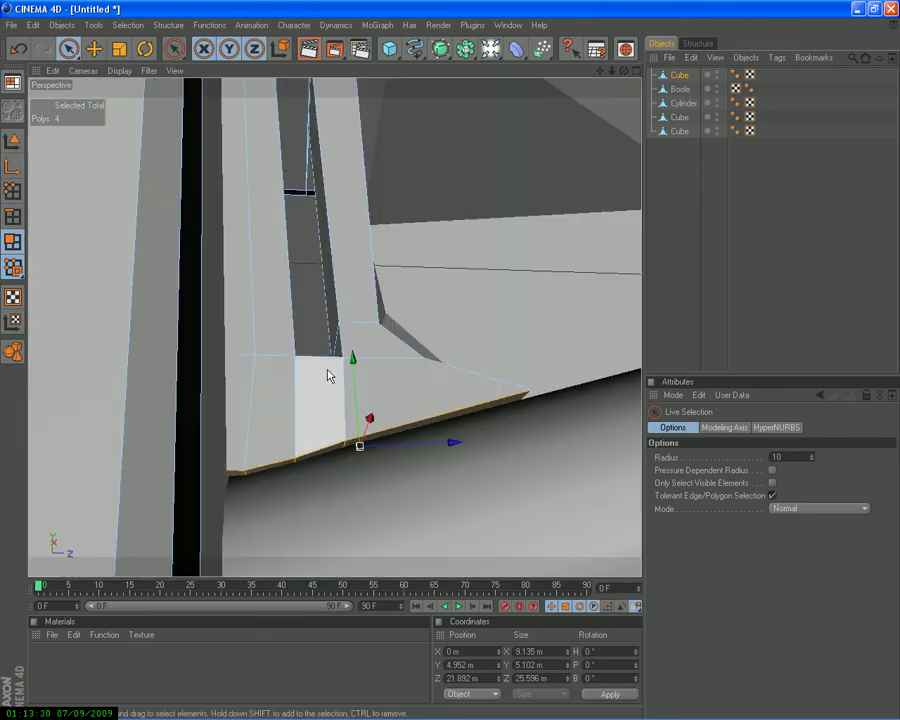
drag(450, 366, 451, 367)
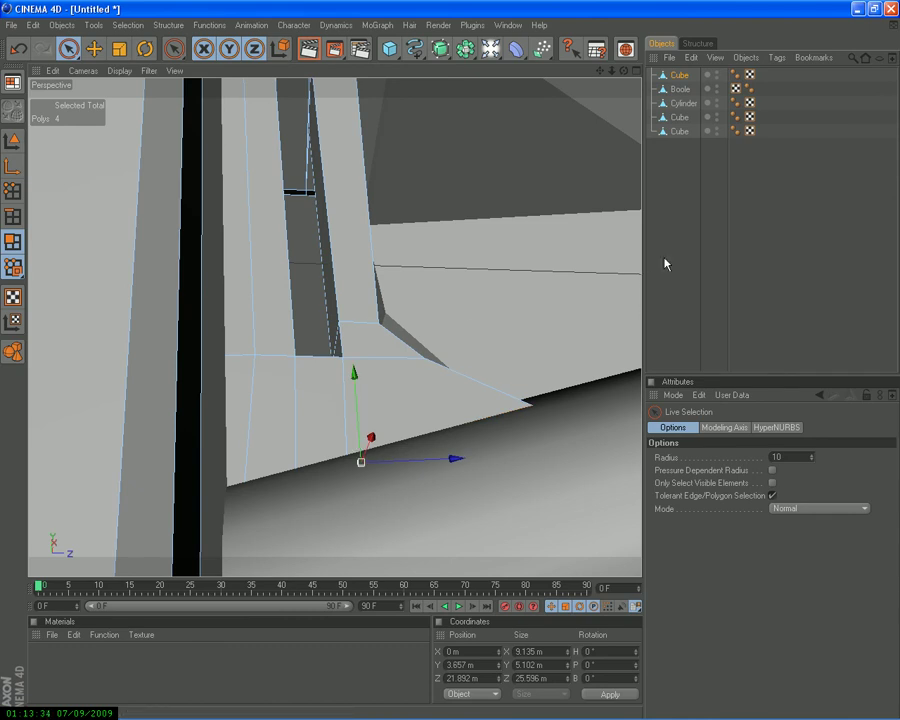
click(436, 365)
scroll(450, 363, down, 5)
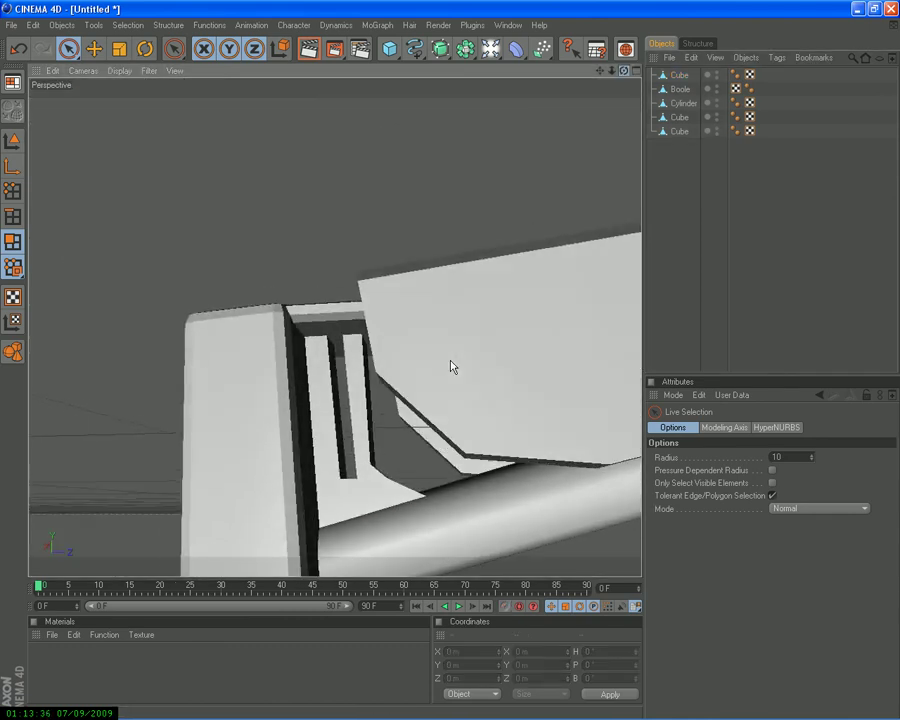
scroll(451, 364, down, 2)
Select the top Cube and inspect its Phong tag while orbiting the model
mouse_move(448, 369)
alt+mouse_down()
mouse_move(468, 313)
mouse_move(446, 362)
mouse_move(468, 364)
mouse_move(450, 366)
alt+mouse_up()
click(672, 75)
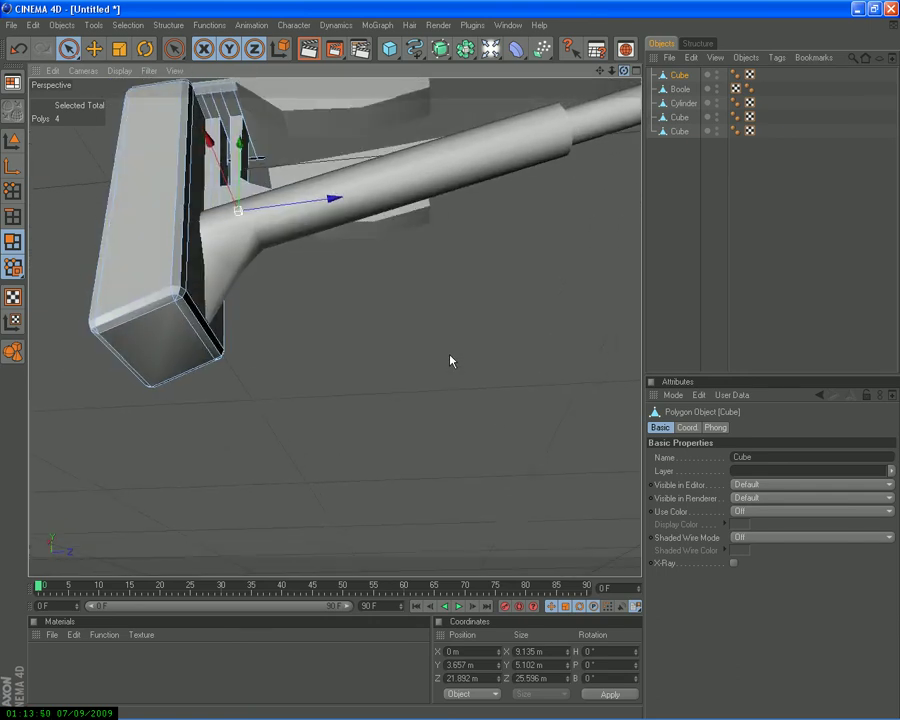
click(735, 76)
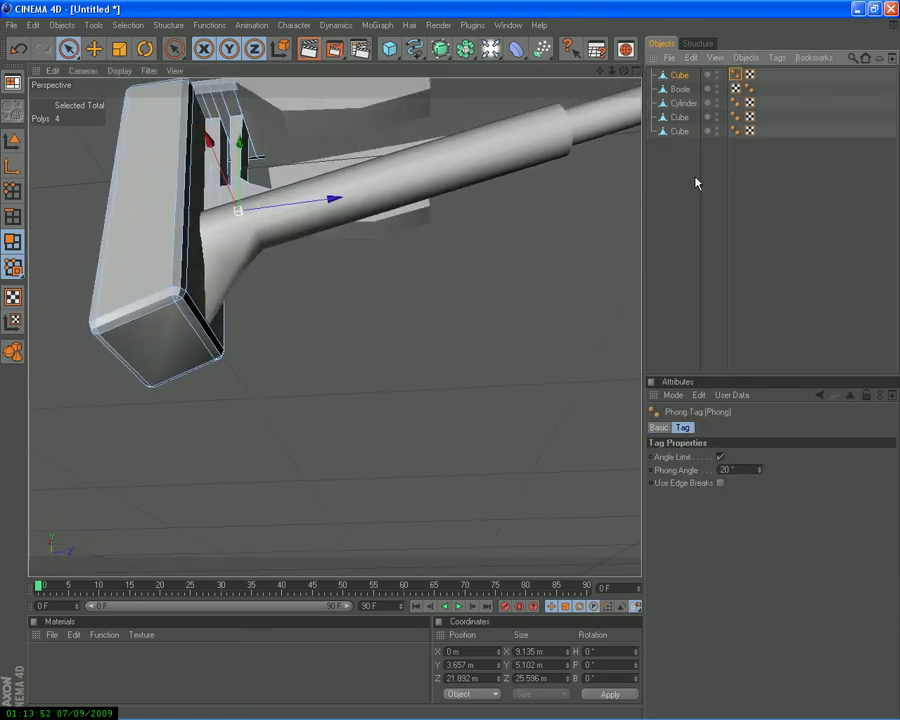
mouse_move(444, 360)
alt+mouse_down()
mouse_move(460, 364)
mouse_move(448, 366)
alt+mouse_up()
Set the Cylinder's Phong Angle to 20, then deselect and orbit to check the shading
click(679, 90)
click(676, 104)
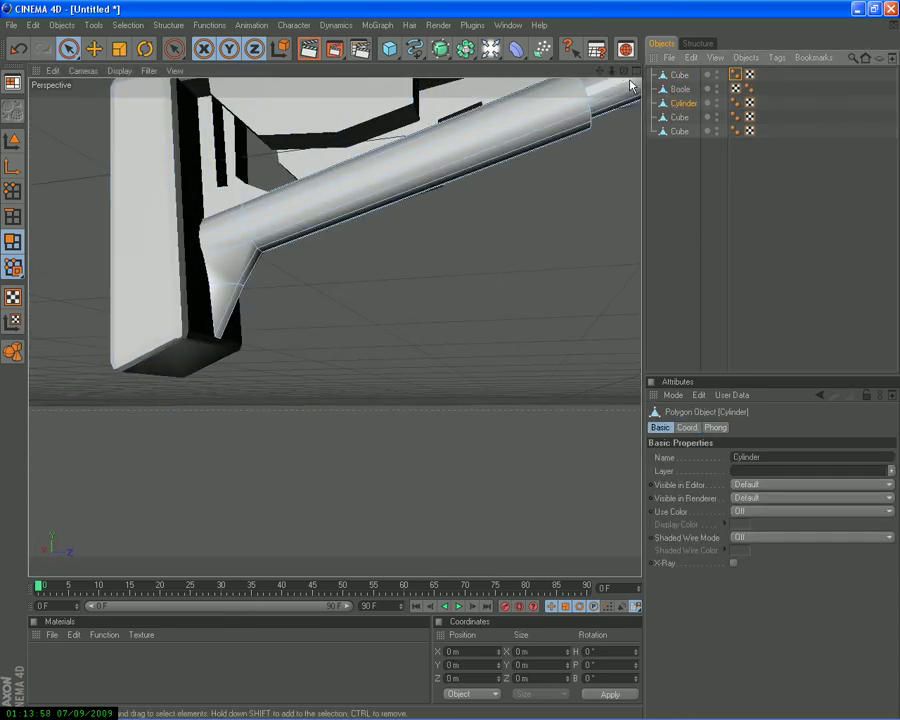
mouse_move(627, 78)
mouse_down()
mouse_move(452, 364)
mouse_move(624, 75)
mouse_up()
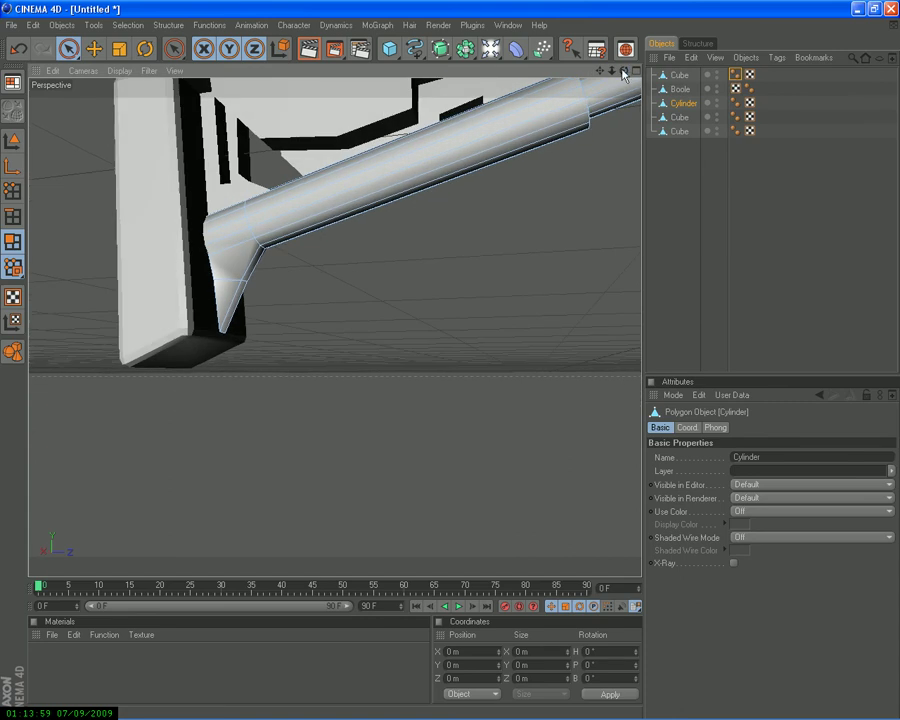
click(735, 104)
text(20)
click(616, 458)
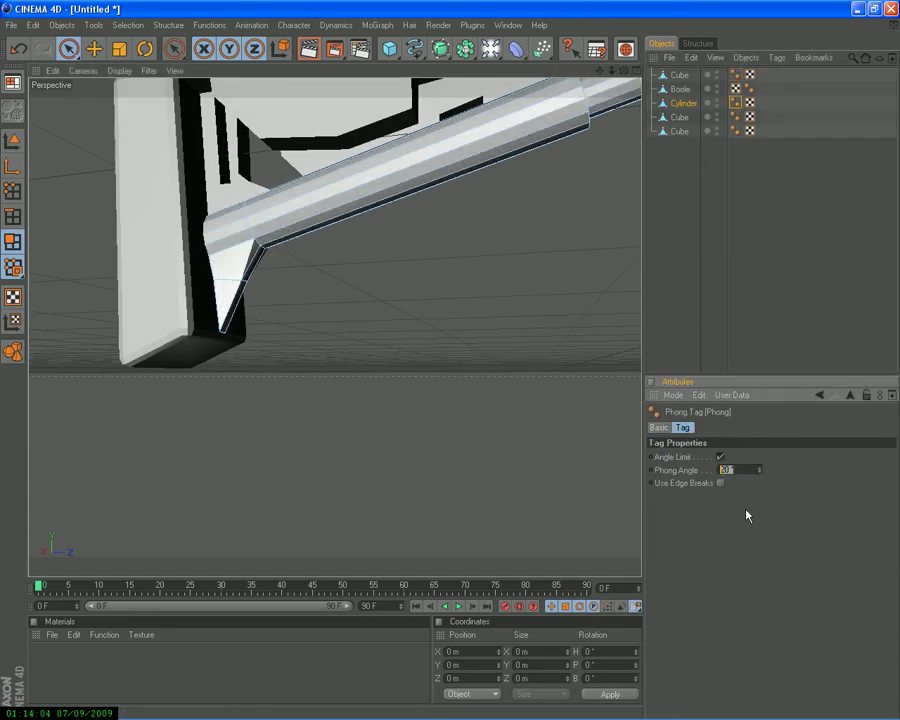
click(775, 537)
click(717, 227)
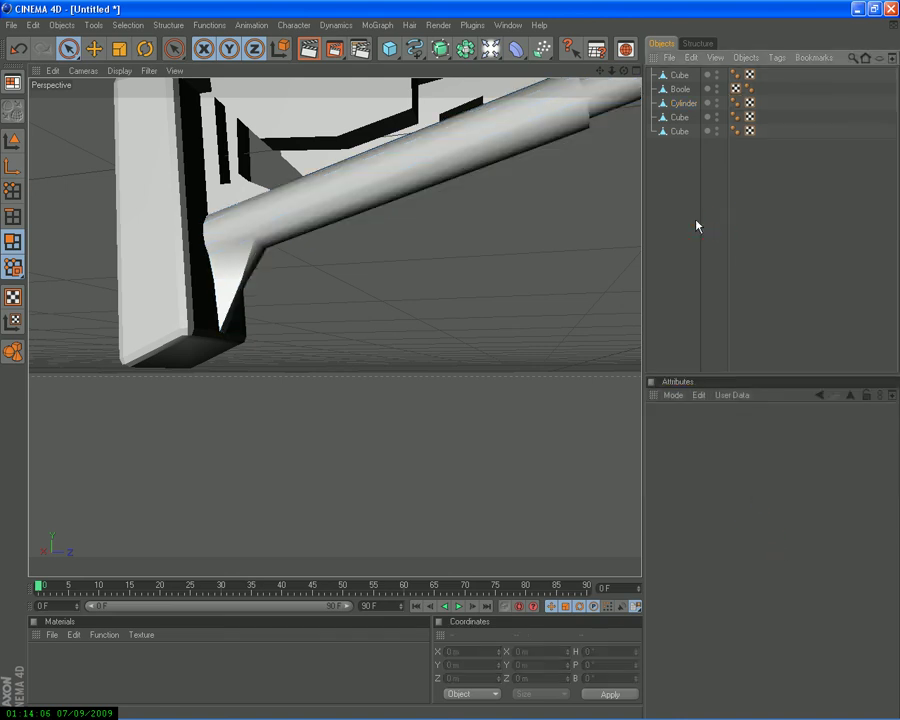
mouse_move(624, 70)
mouse_down()
mouse_move(462, 362)
mouse_move(450, 366)
mouse_up()
scroll(450, 366, up, 3)
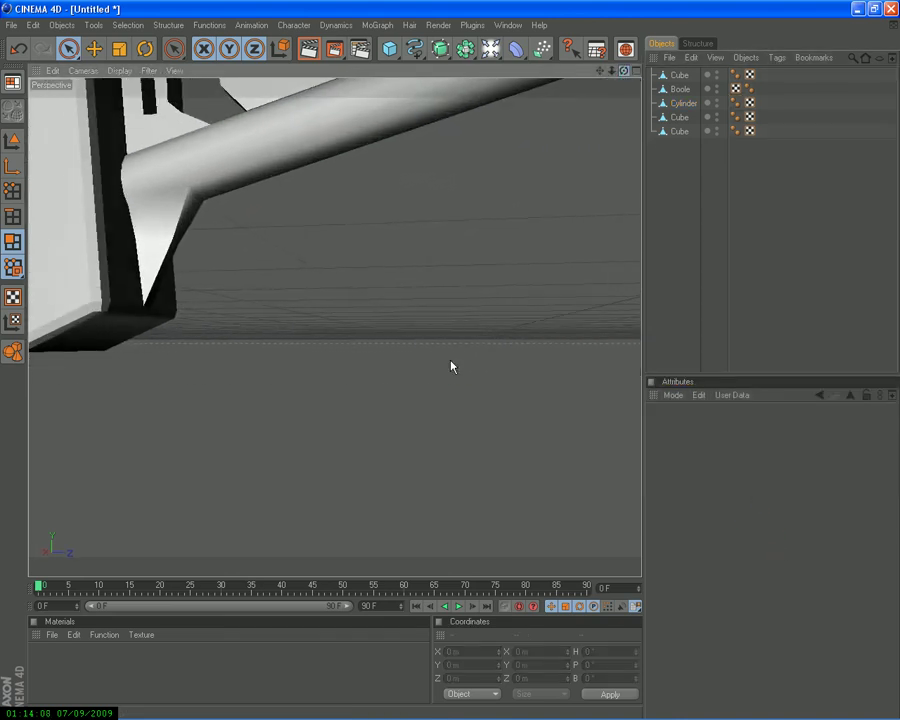
Maximize the Right view over the reference and add a default 50 m × 200 m cylinder
drag(598, 72, 411, 118)
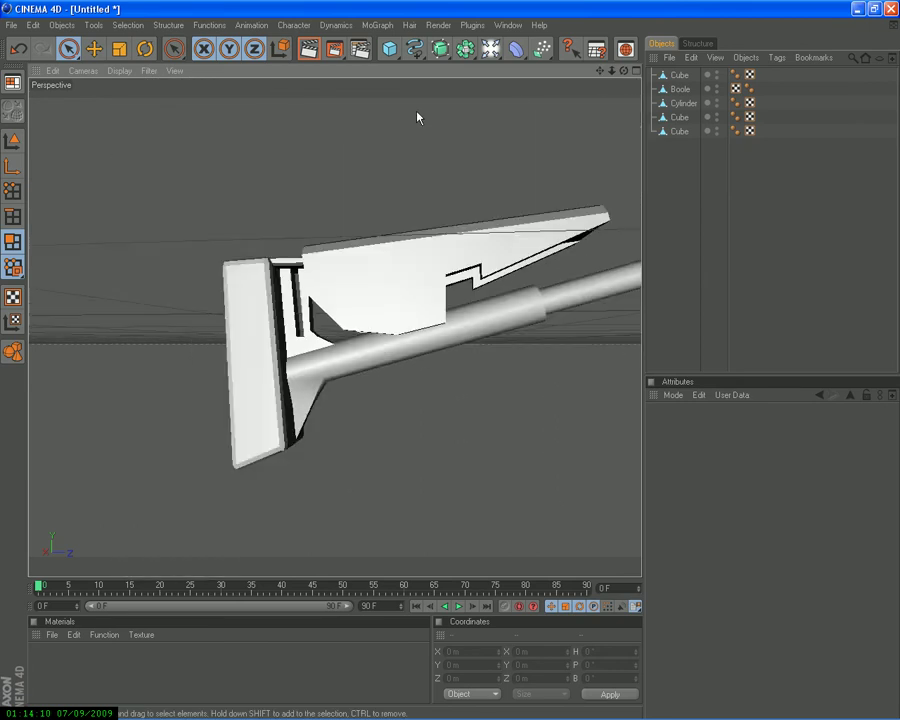
scroll(411, 118, up, 3)
scroll(411, 118, up, 3)
middle_click(286, 310)
middle_click(230, 377)
scroll(260, 300, down, 2)
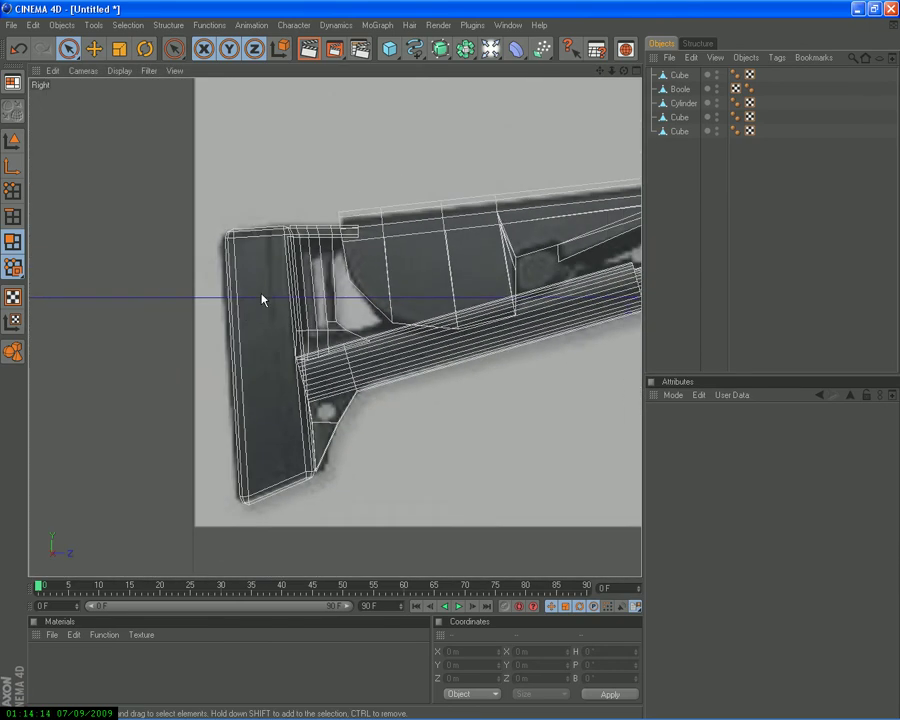
scroll(260, 300, down, 2)
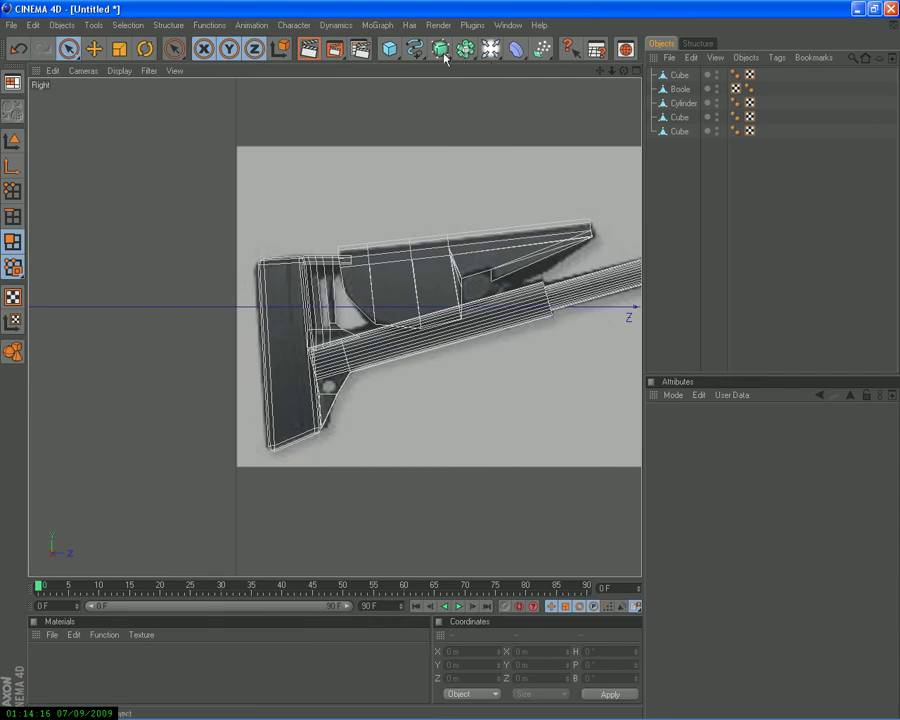
drag(390, 55, 662, 62)
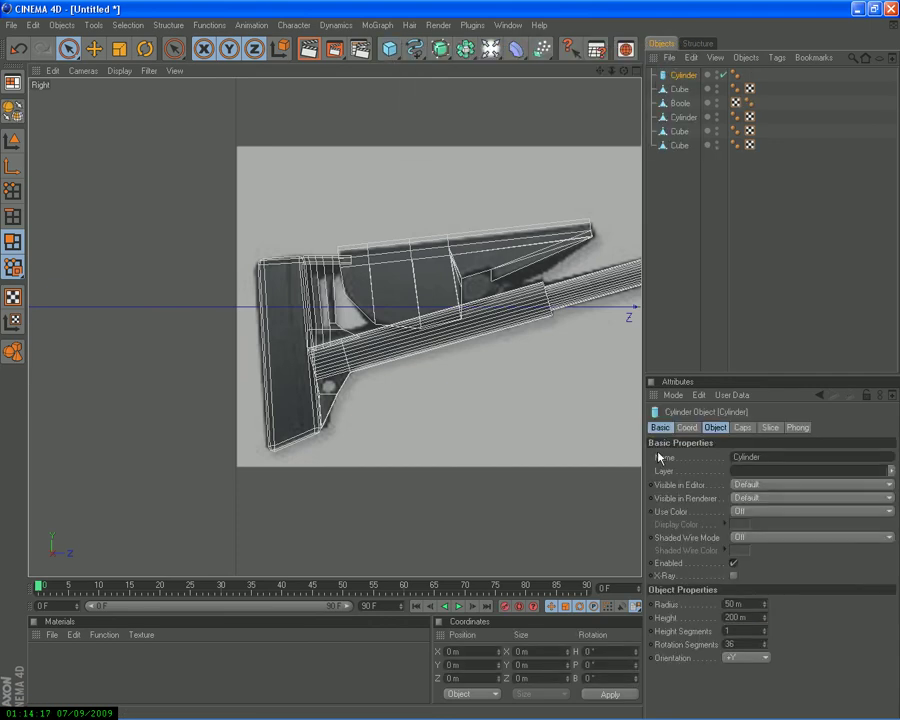
Orient the cylinder along +X and shrink and move it onto the reference's bolt hole
click(751, 658)
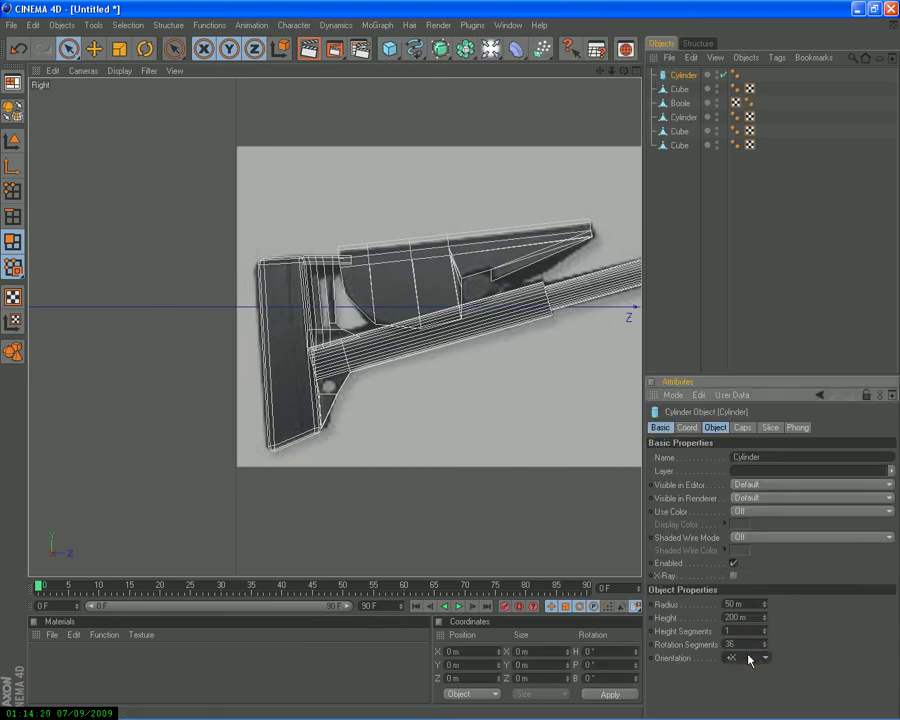
scroll(448, 470, down, 2)
scroll(448, 470, down, 1)
scroll(448, 470, down, 1)
mouse_move(588, 332)
mouse_down()
mouse_move(442, 358)
mouse_move(450, 362)
mouse_up()
scroll(526, 350, up, 1)
scroll(412, 311, up, 2)
scroll(412, 311, up, 1)
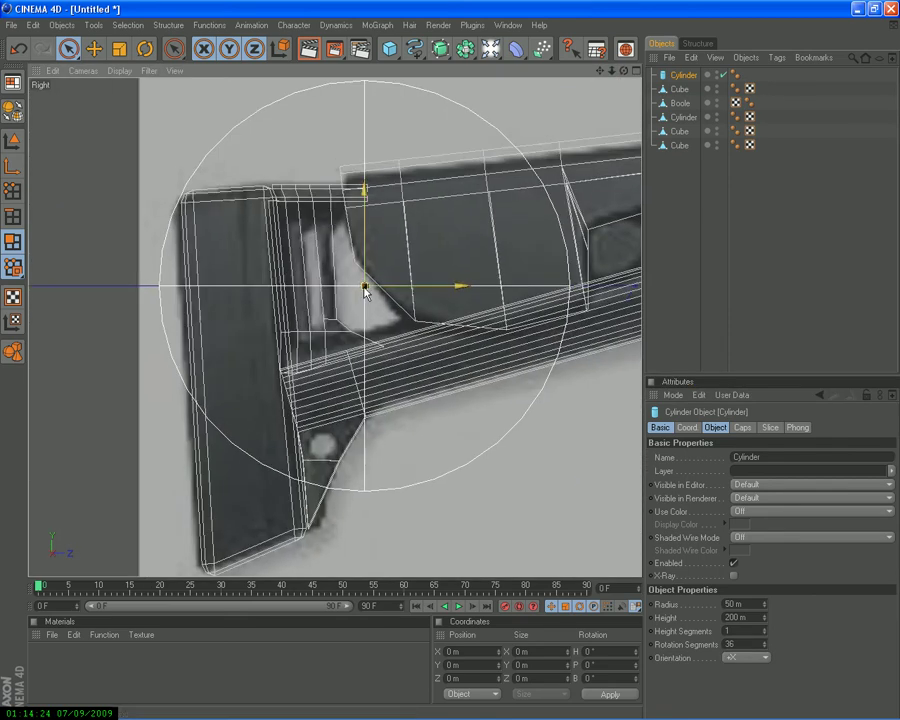
click(93, 49)
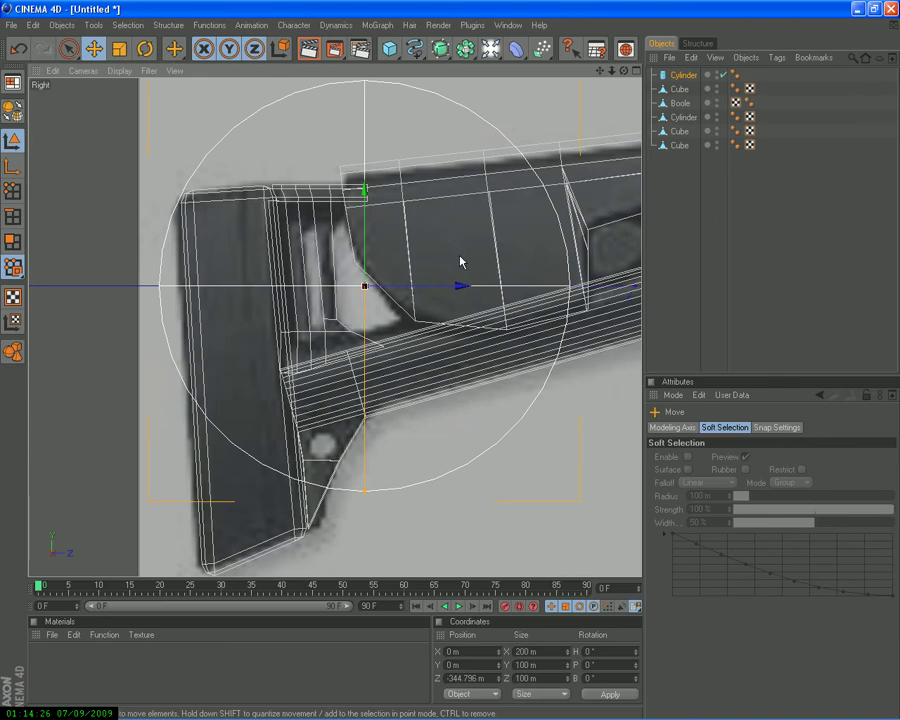
drag(366, 492, 450, 364)
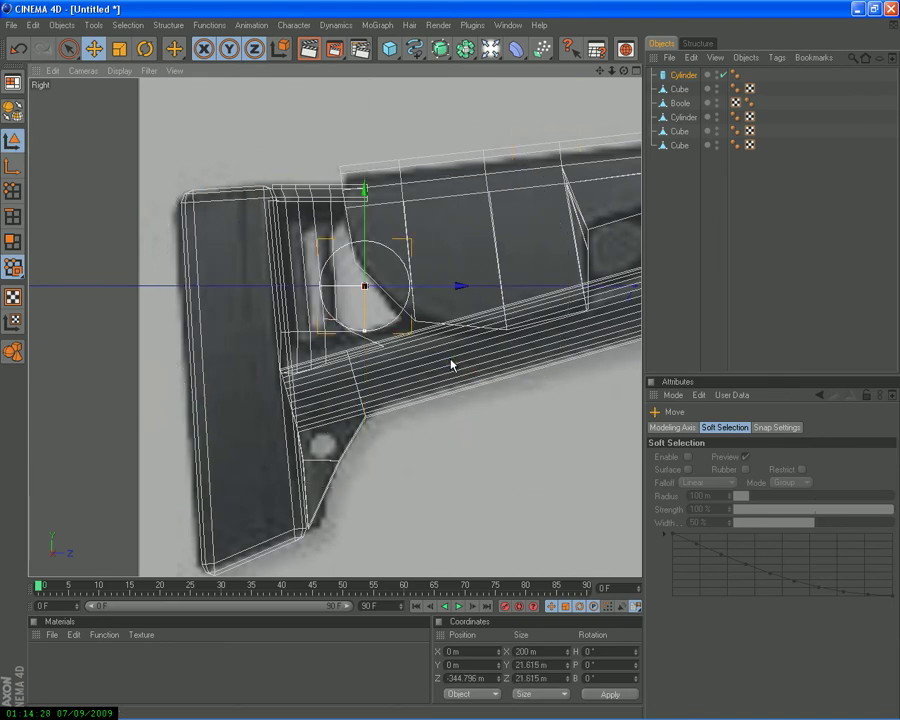
mouse_move(366, 248)
mouse_down()
mouse_move(366, 427)
mouse_move(348, 500)
mouse_move(451, 366)
mouse_move(330, 463)
mouse_up()
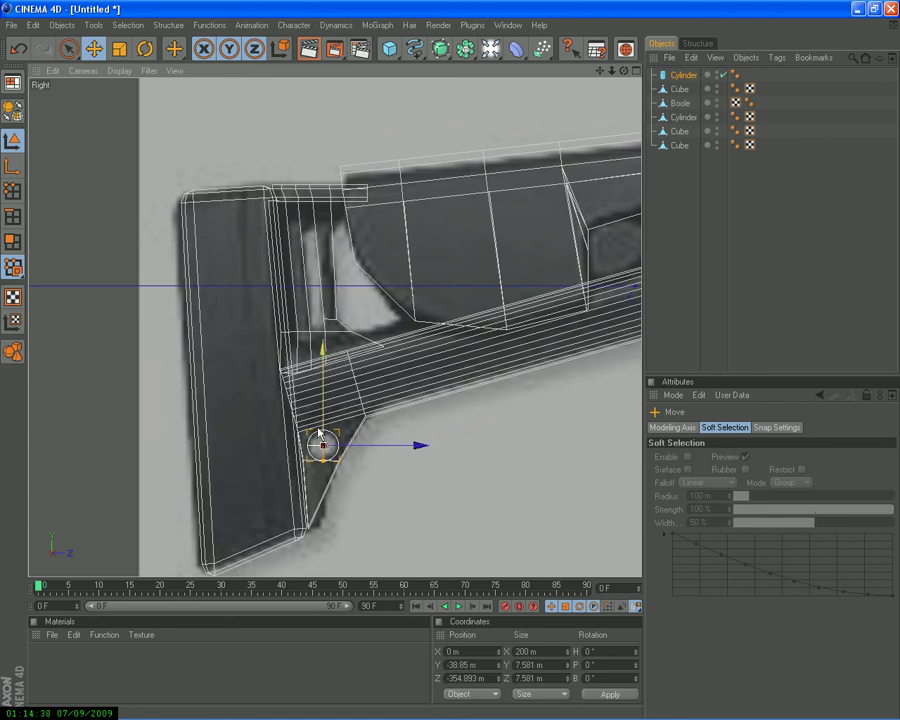
Give the cylinder 10 rotation segments and place it under a new Boole
middle_click(451, 366)
key(F1)
click(683, 75)
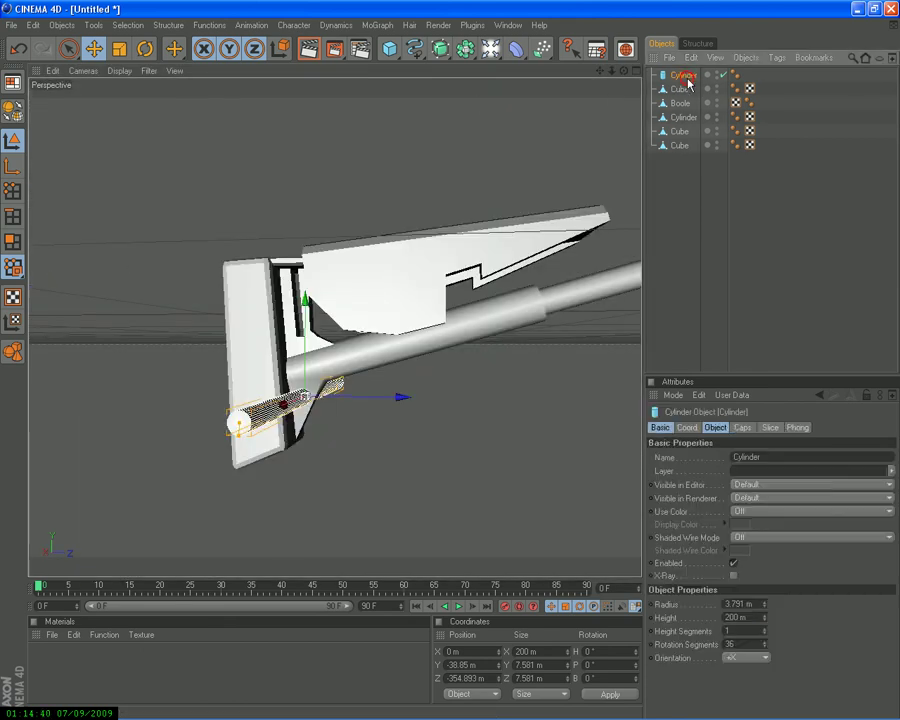
text(10)
key(Return)
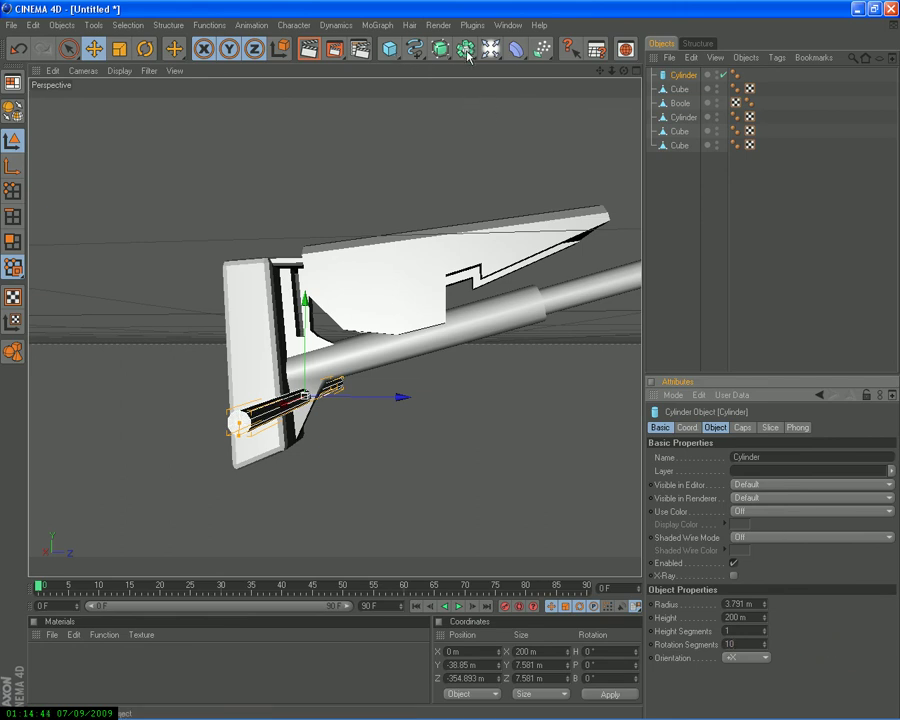
drag(466, 52, 602, 62)
drag(684, 90, 672, 88)
Move the tube cylinder under the Boole, then undo the accidental make-editable conversion
click(452, 350)
drag(686, 88, 688, 96)
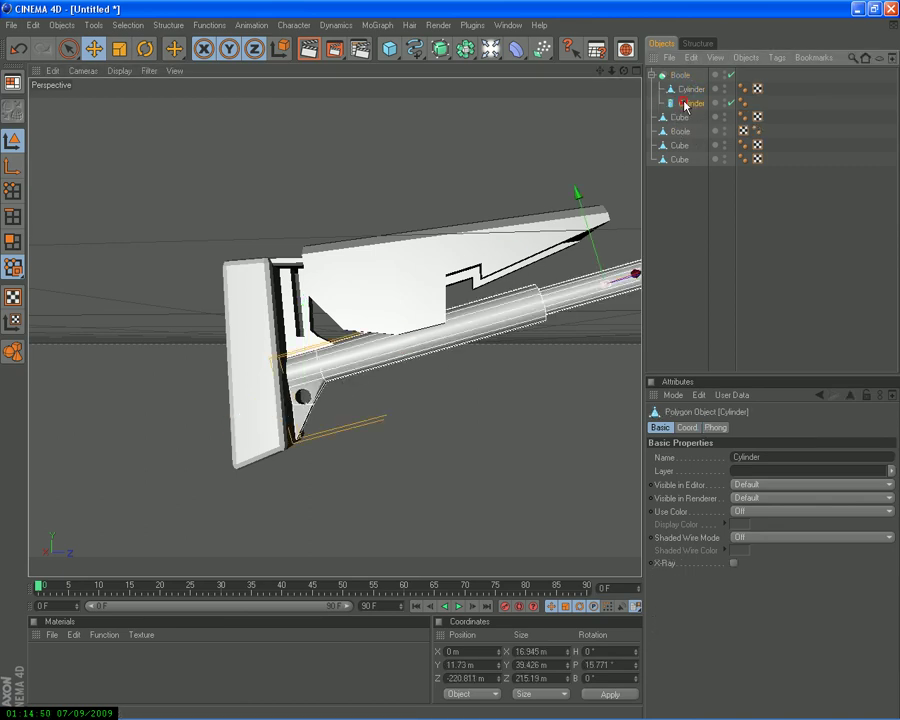
click(14, 110)
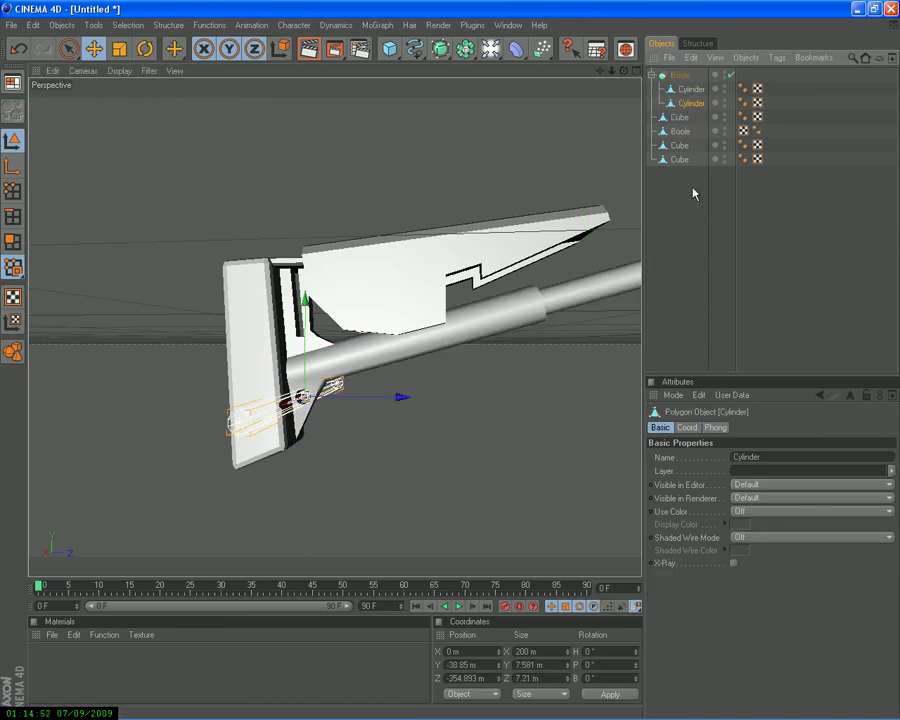
click(637, 130)
scroll(450, 363, up, 2)
scroll(450, 363, up, 2)
scroll(451, 367, up, 2)
click(19, 48)
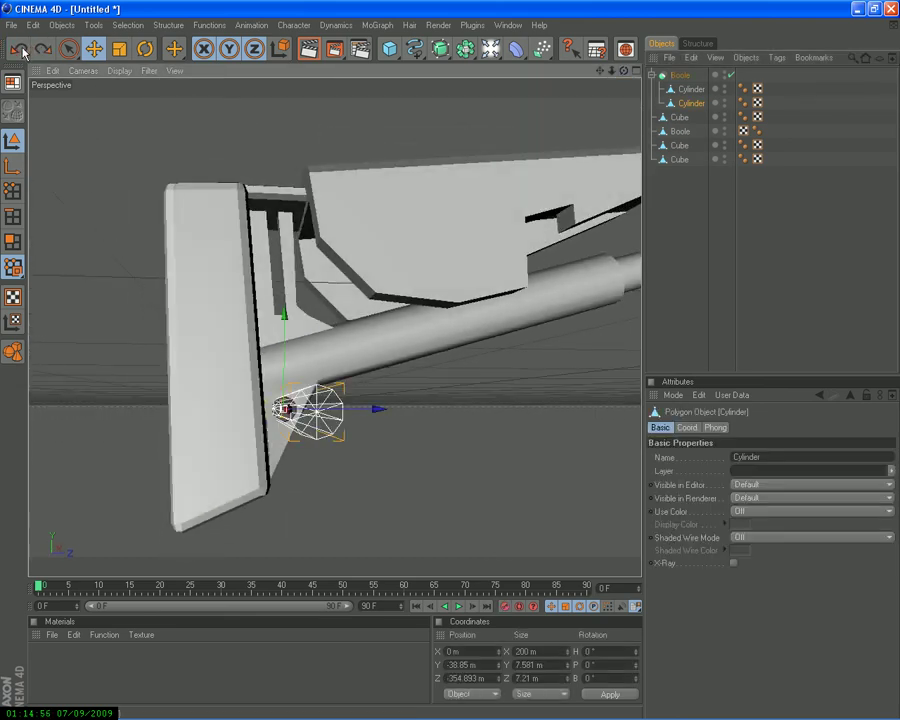
click(691, 104)
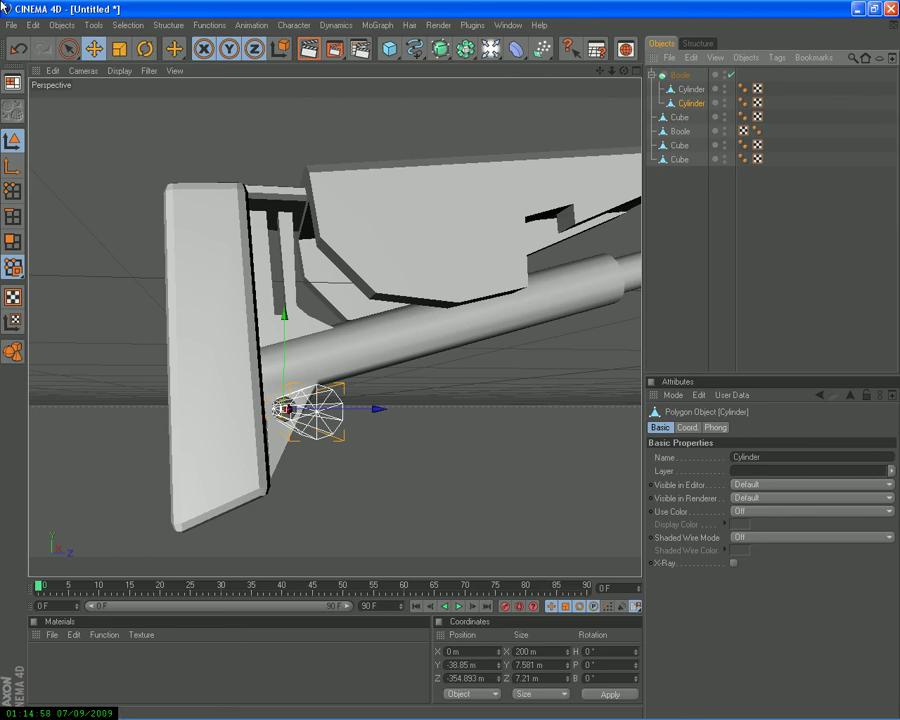
click(19, 48)
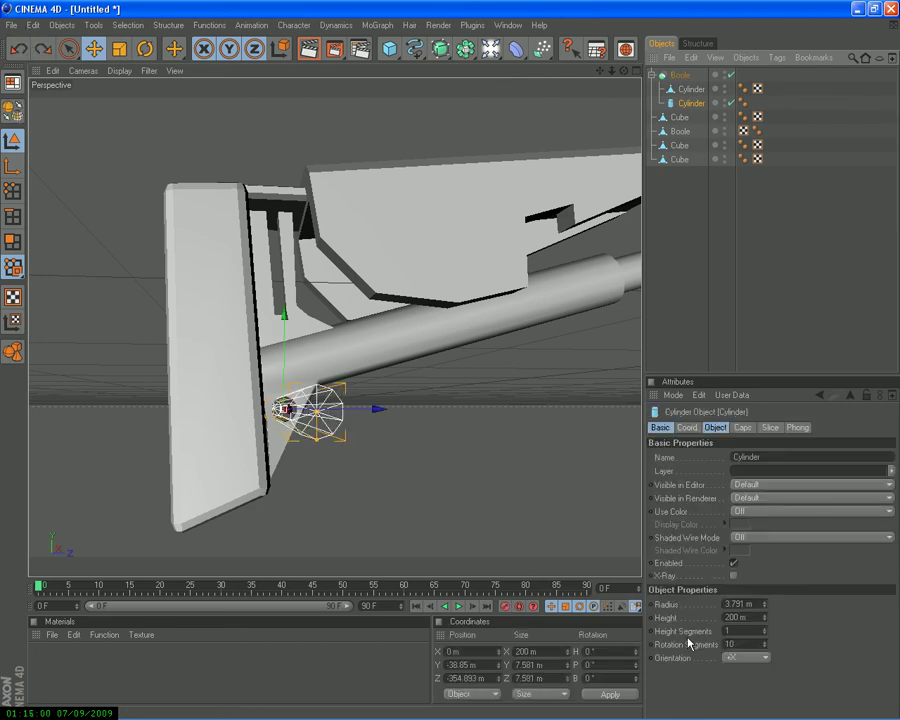
Set the cutting cylinder to 15 rotation segments and hide the Boole's extra edges
double_click(745, 645)
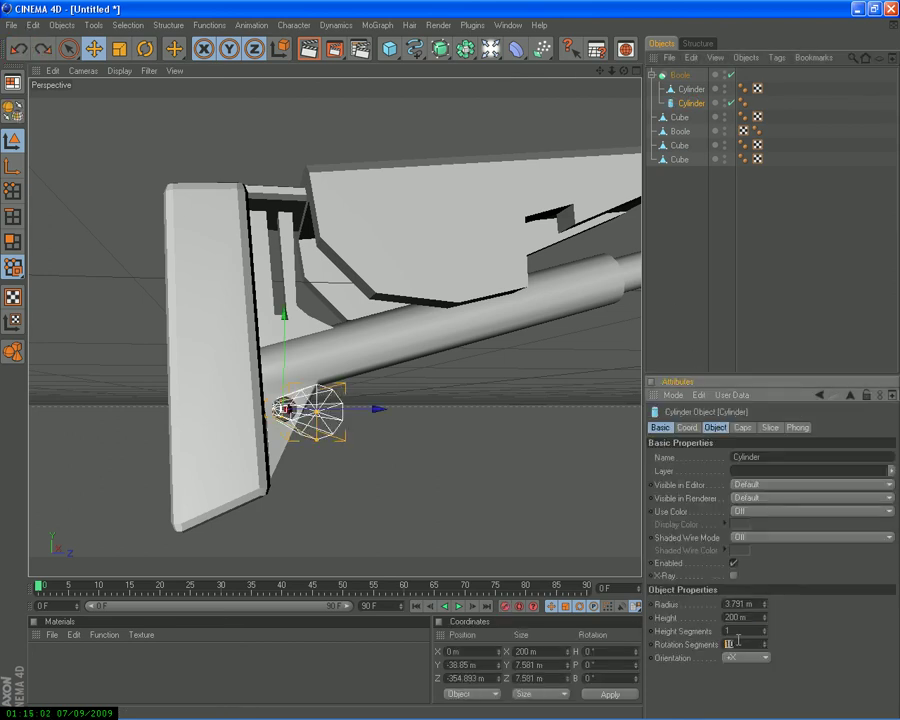
text(15)
click(835, 661)
click(676, 224)
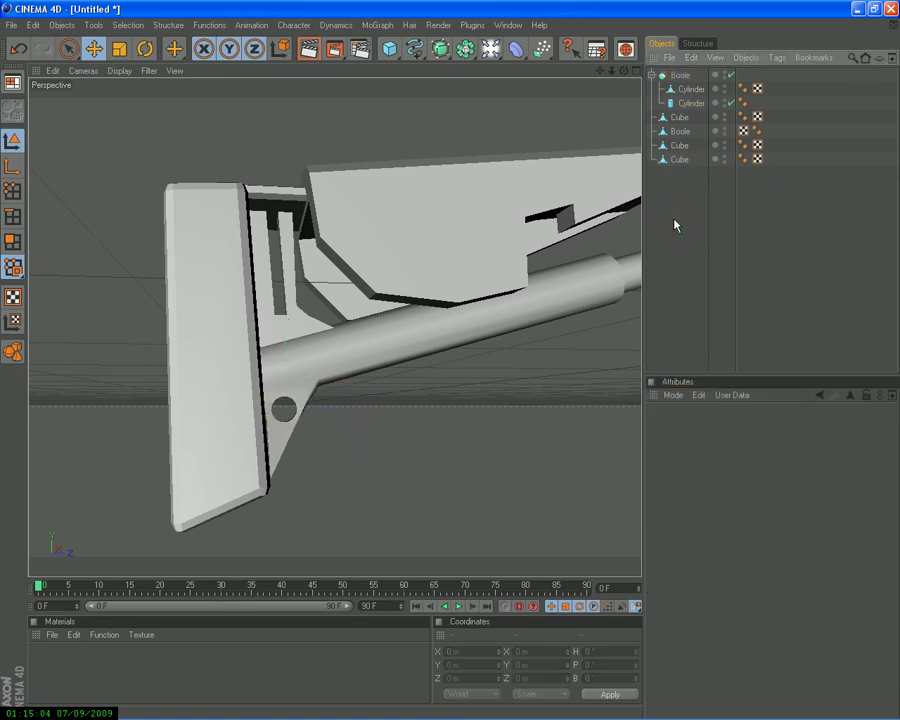
click(678, 75)
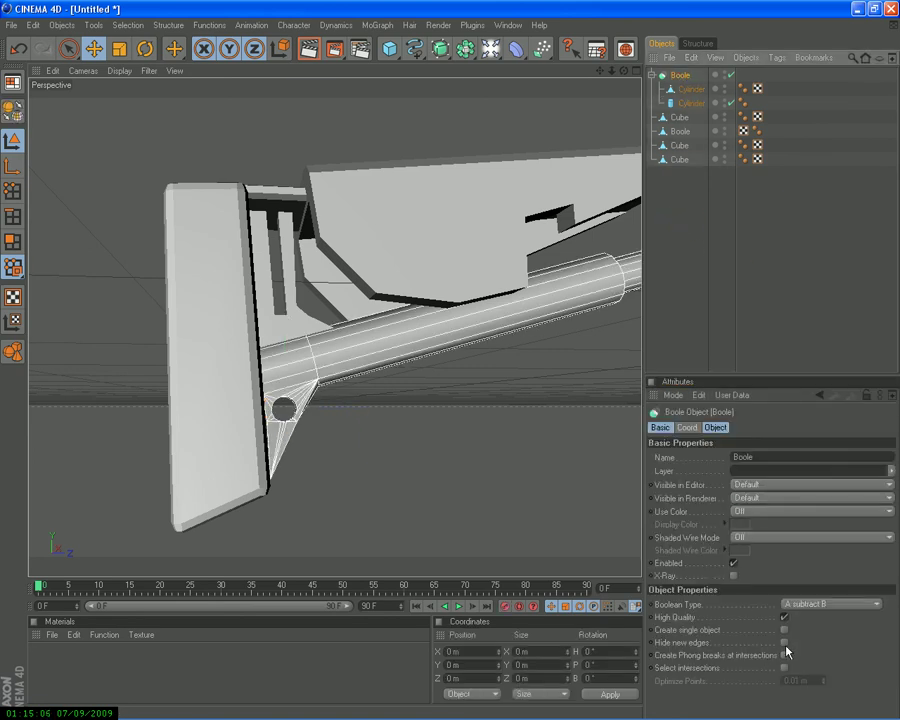
click(784, 643)
Convert the Boole to editable polygons and select it with both cylinders for merging
click(688, 103)
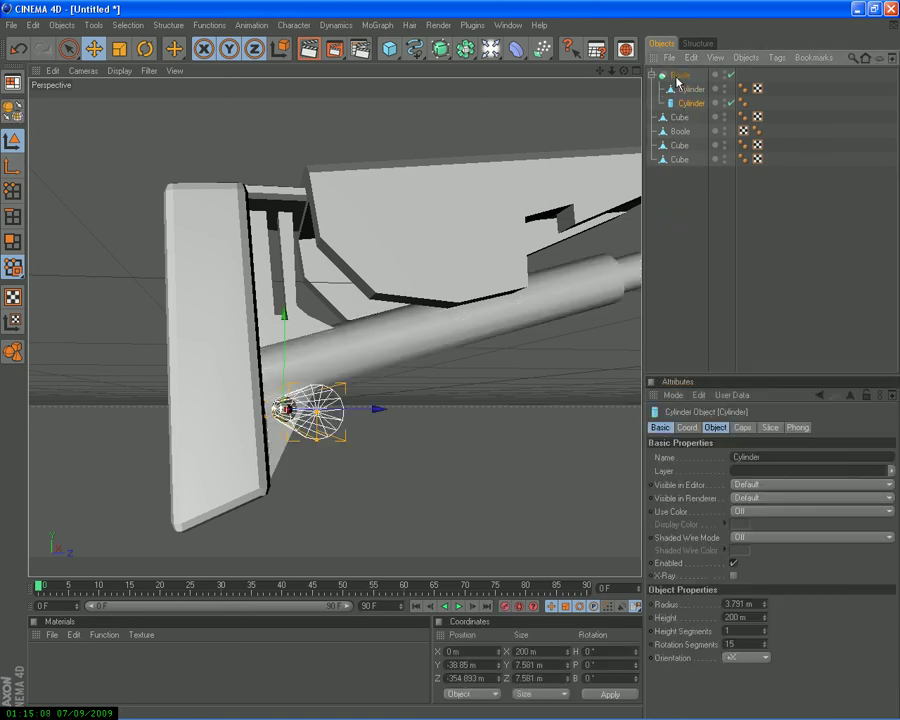
shift+click(680, 75)
click(13, 113)
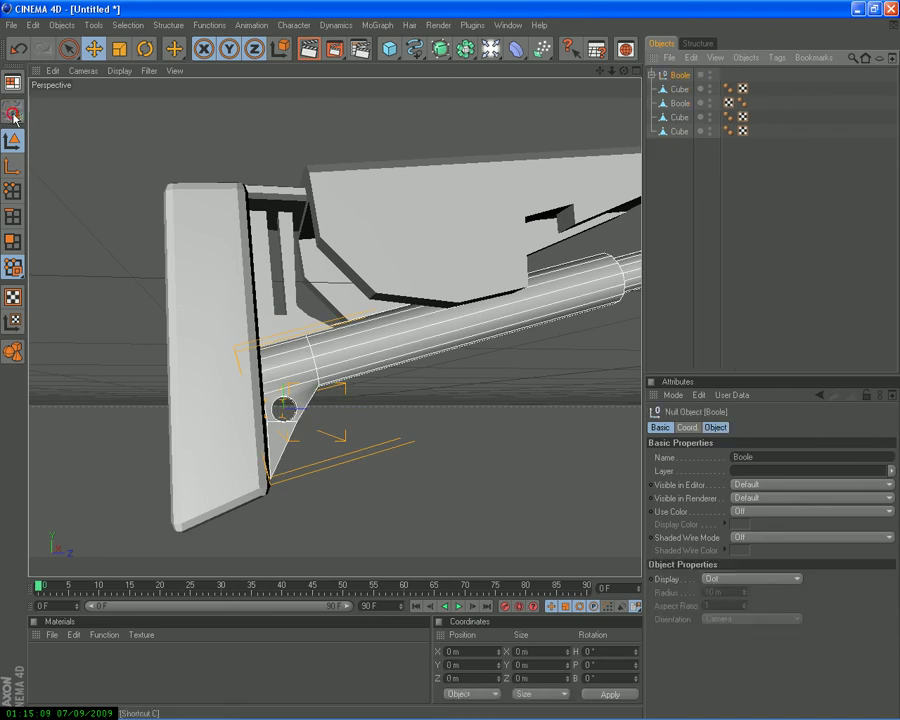
click(651, 75)
click(686, 104)
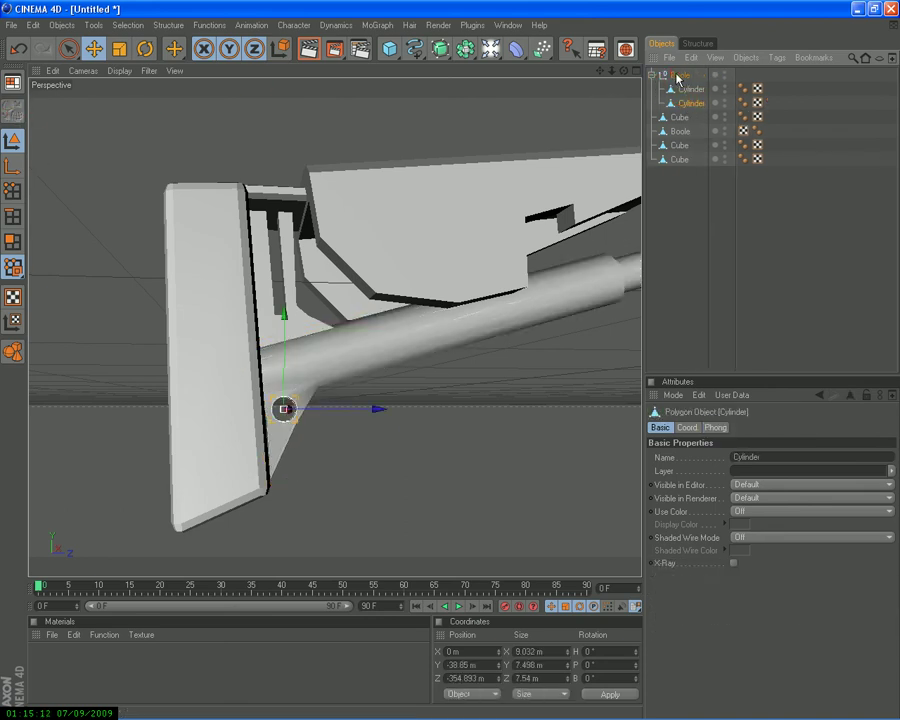
shift+click(680, 75)
click(222, 27)
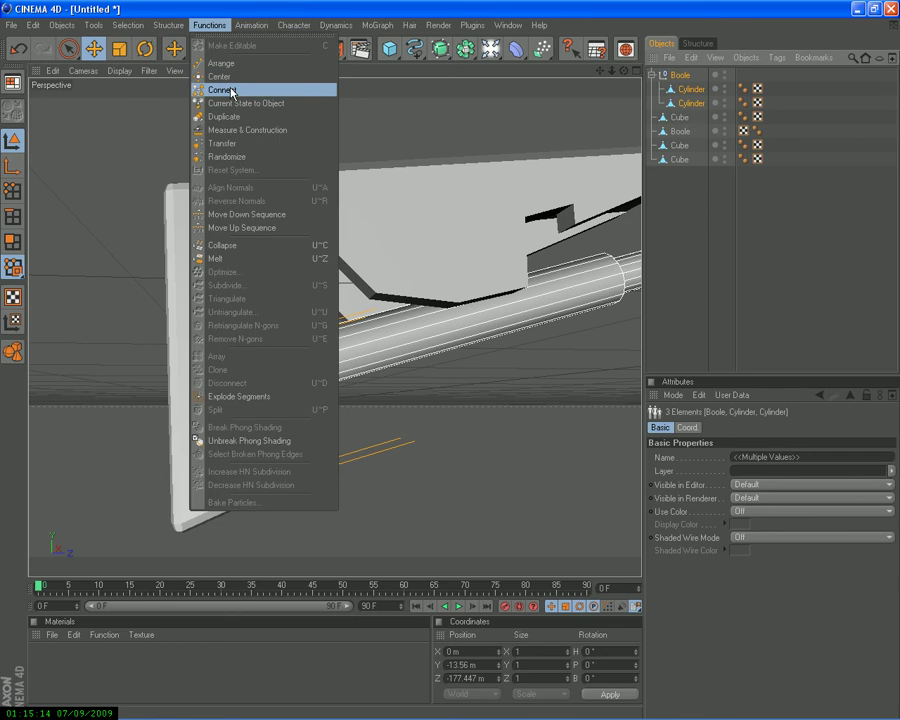
Connect the selected pieces into one object and delete the original Boole group
click(232, 89)
click(743, 75)
click(680, 89)
key(Delete)
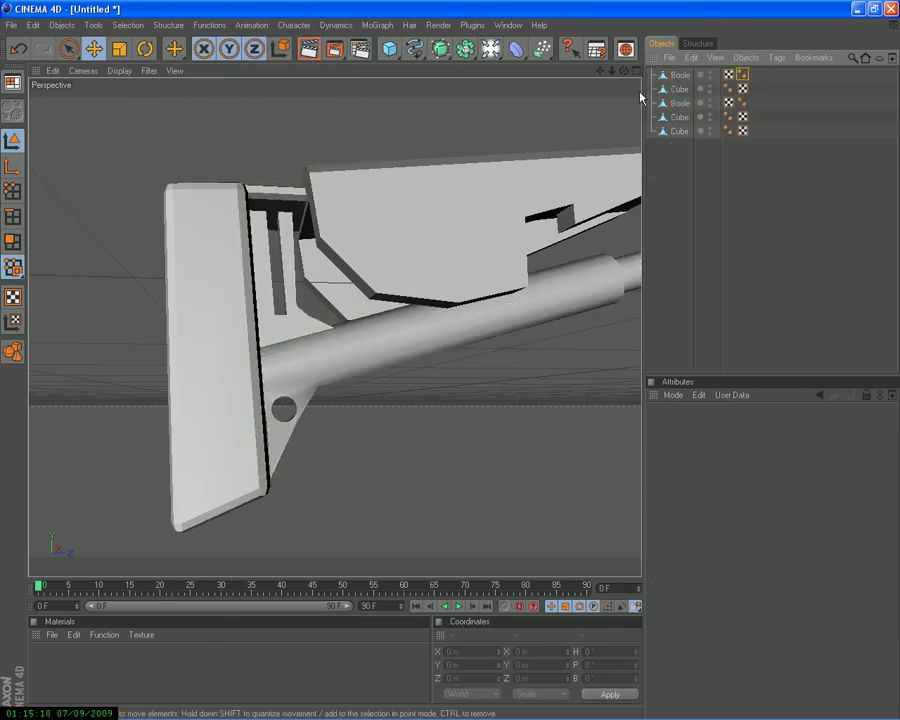
Orbit and zoom the perspective view toward the stock, selecting the merged Boole
drag(626, 72, 450, 366)
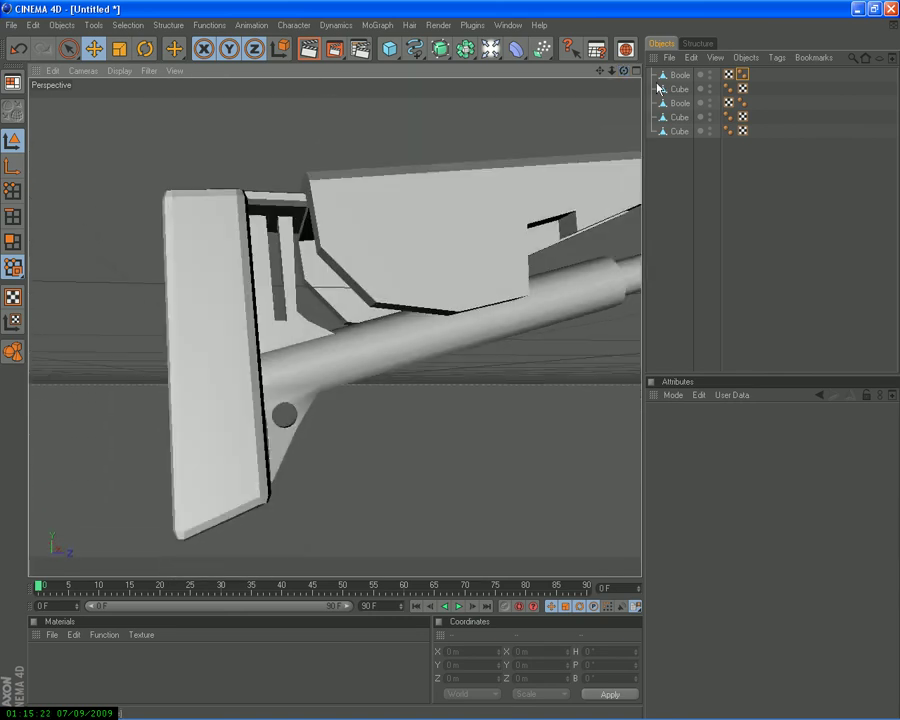
click(466, 336)
mouse_move(620, 72)
mouse_down()
mouse_move(450, 366)
mouse_move(478, 208)
mouse_up()
scroll(478, 208, down, 5)
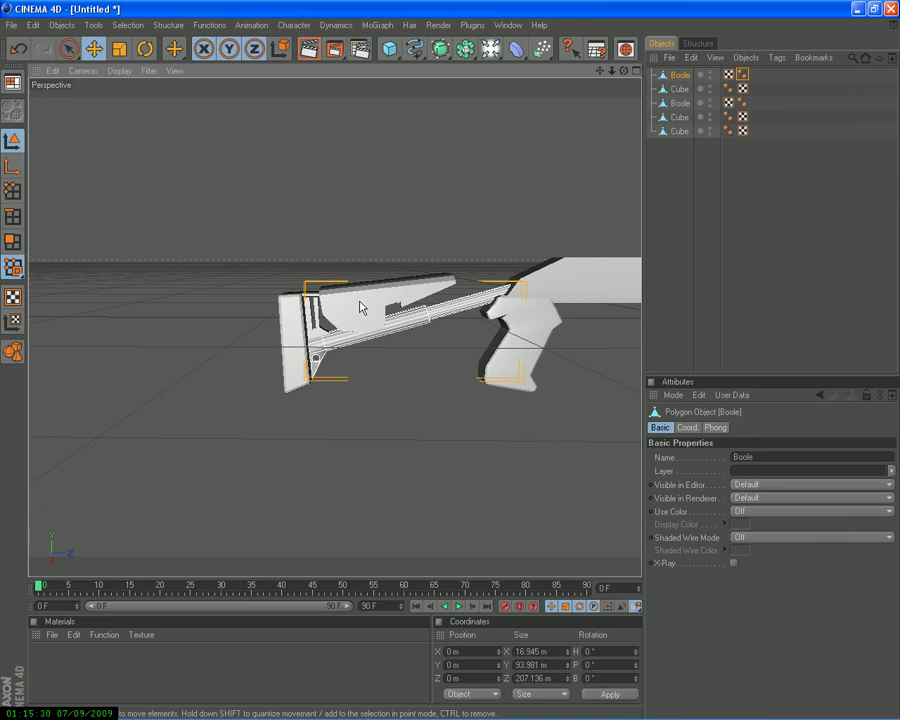
click(585, 709)
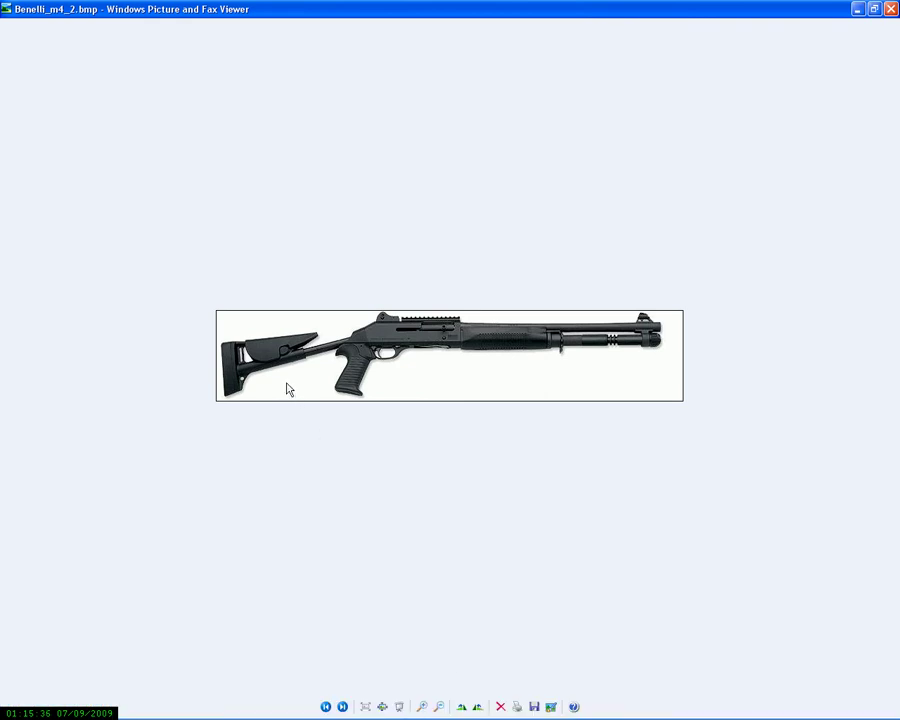
mouse_move(513, 713)
click(541, 710)
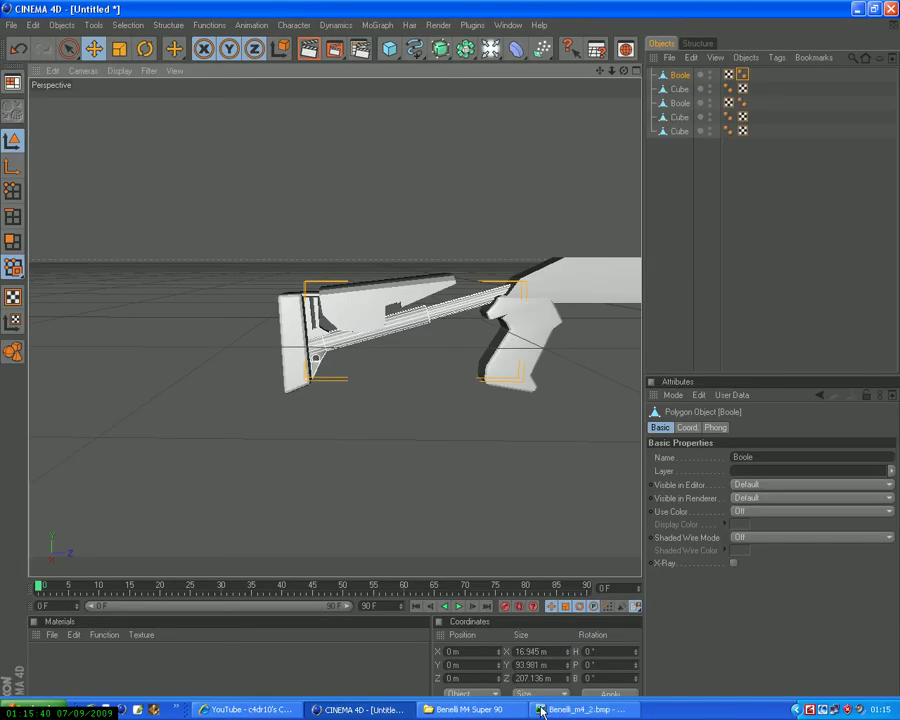
scroll(366, 427, up, 4)
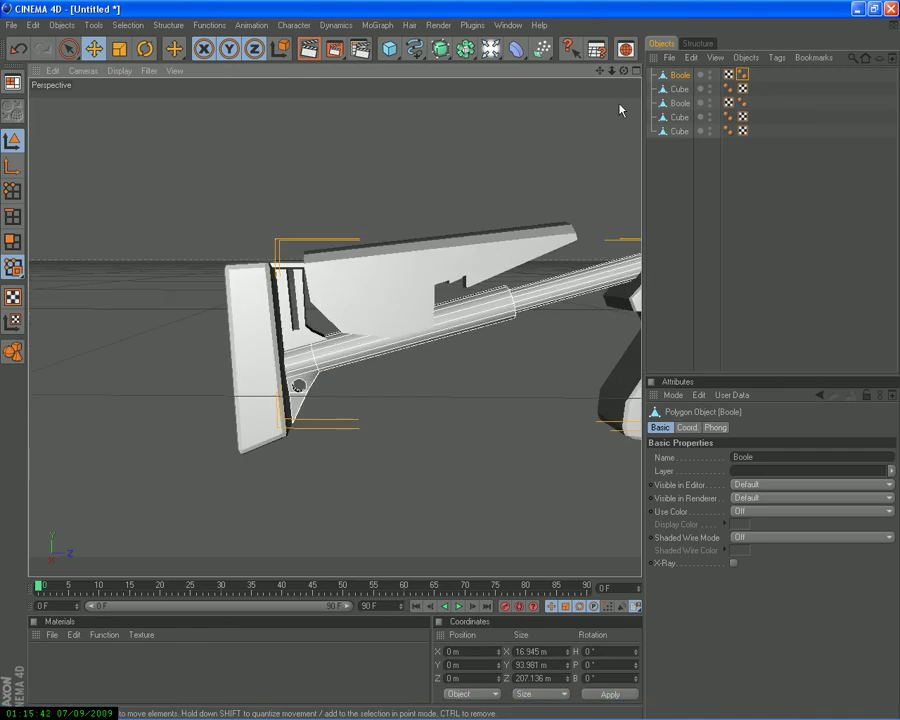
alt+drag(452, 363, 448, 364)
click(583, 709)
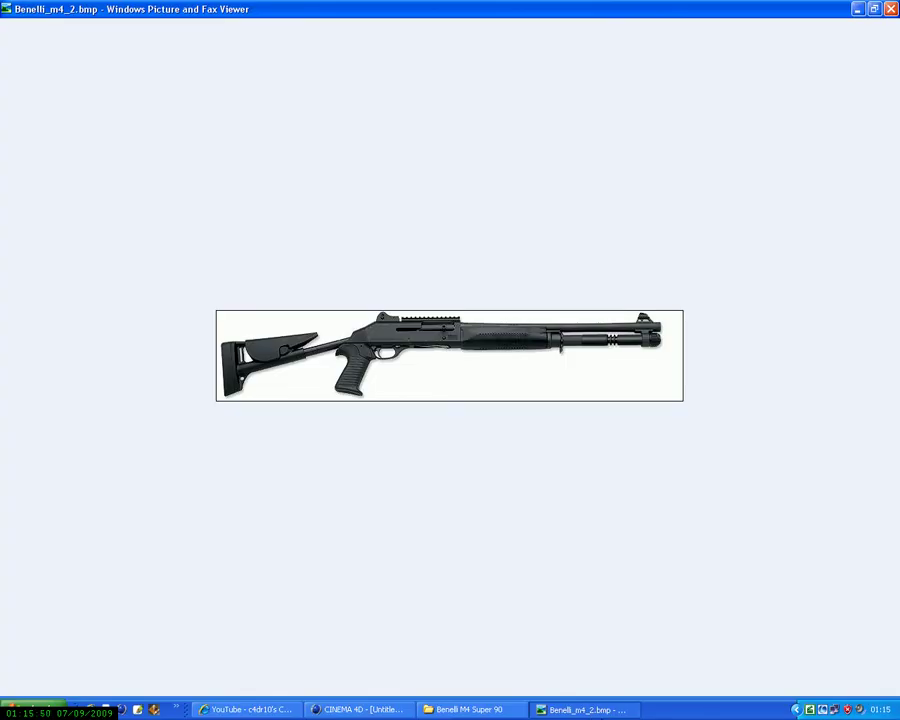
click(360, 709)
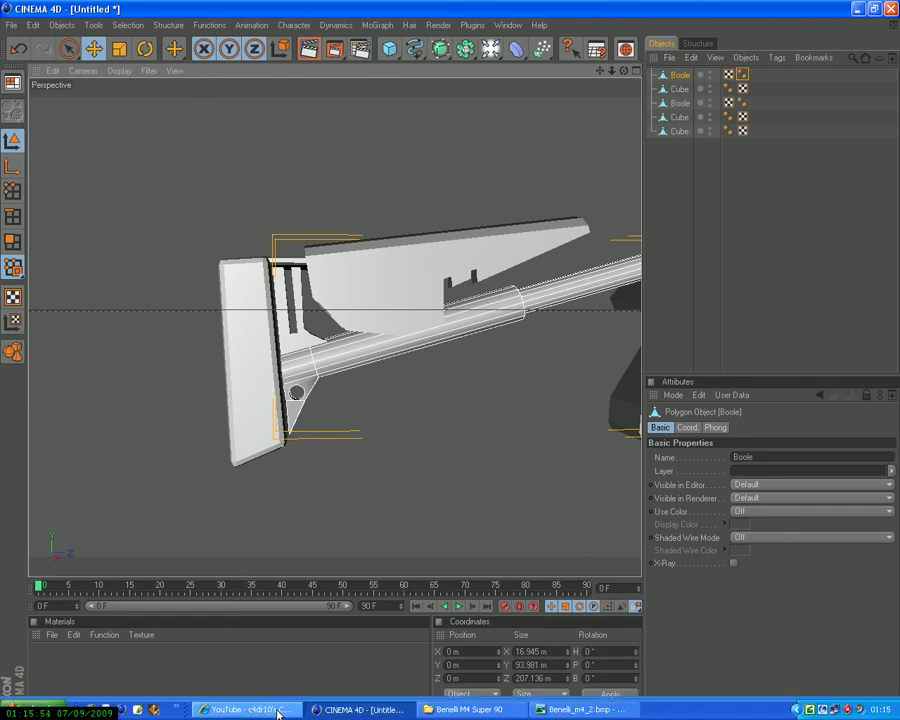
Maximize the Right view of the model and add a new cube
middle_click(218, 300)
middle_click(266, 398)
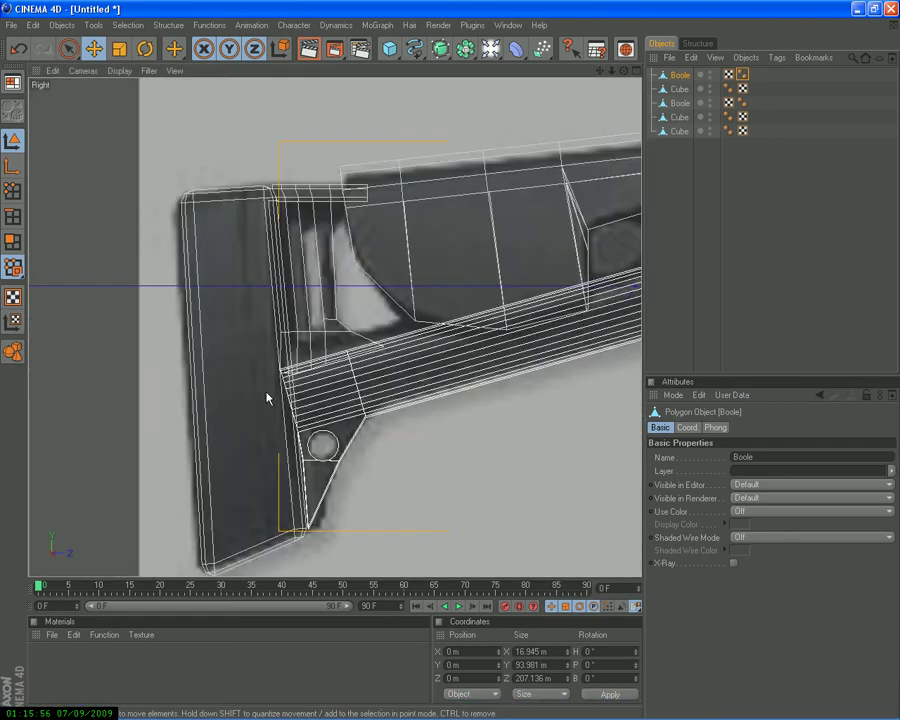
scroll(461, 178, down, 2)
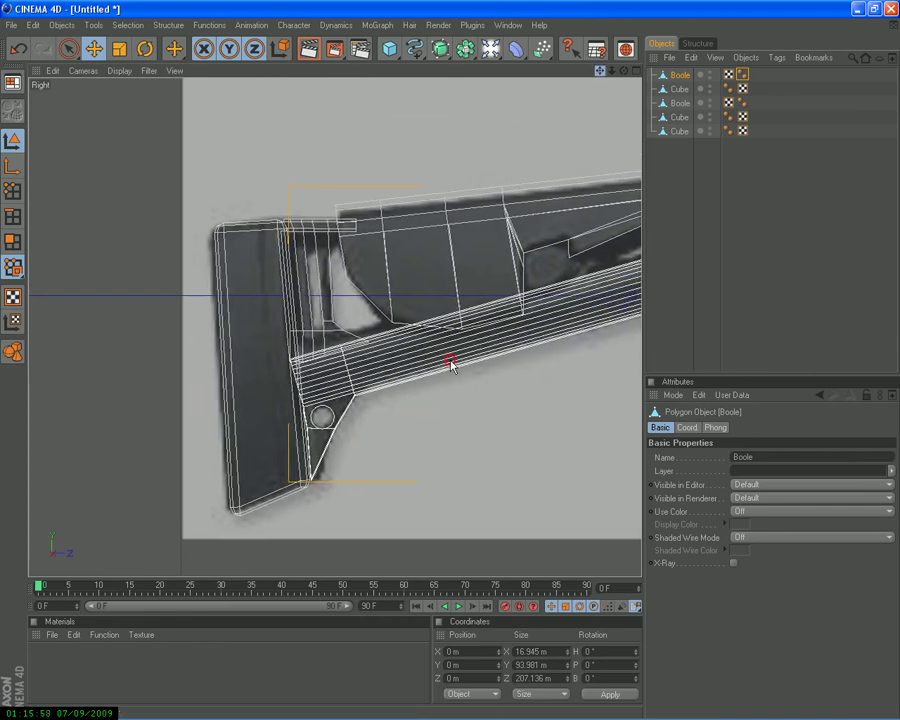
scroll(450, 364, up, 2)
scroll(450, 366, up, 1)
scroll(450, 366, up, 1)
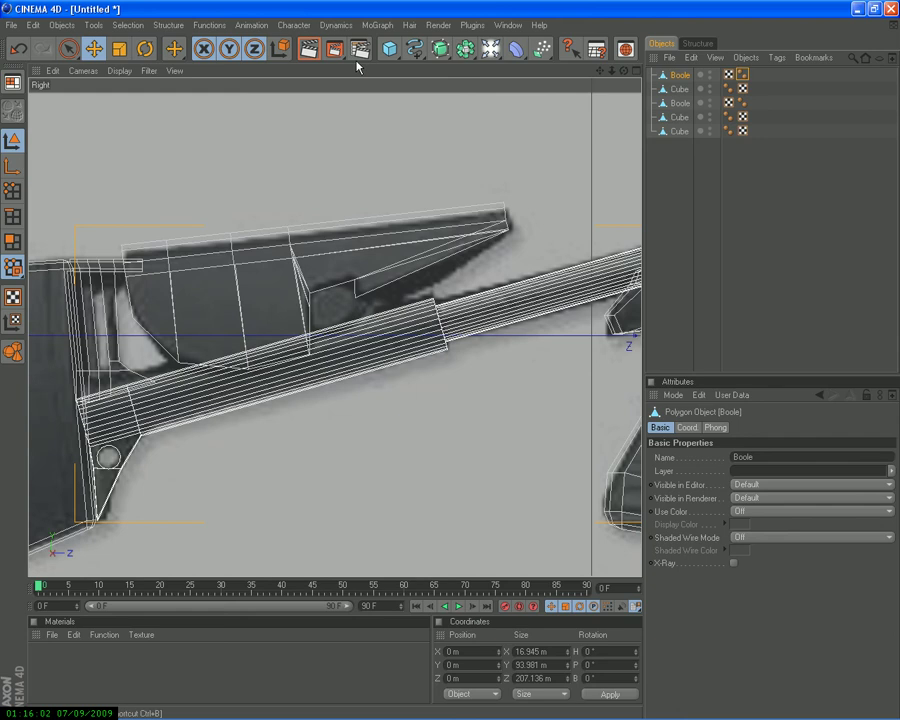
click(388, 48)
Move the cube over the rifle stock and flatten it into a slab
scroll(245, 462, down, 2)
scroll(251, 418, down, 1)
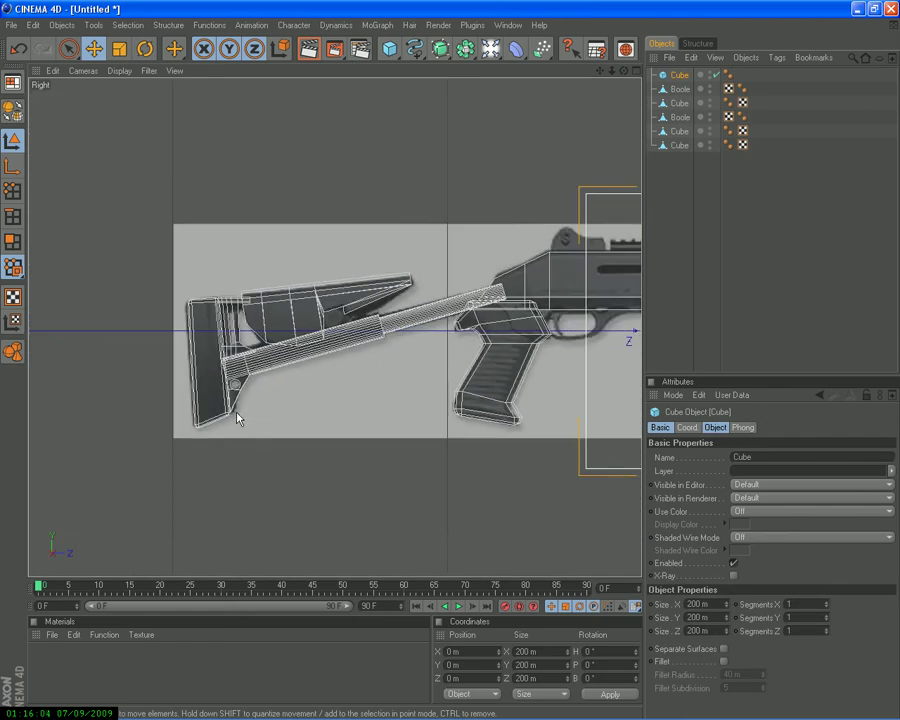
scroll(235, 416, down, 1)
drag(519, 386, 245, 372)
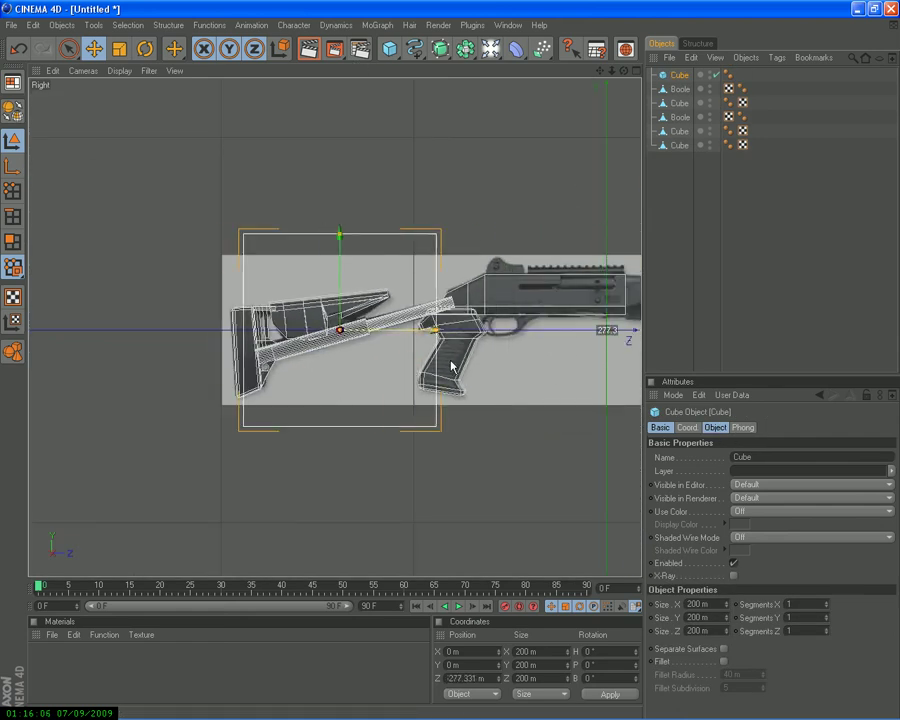
drag(425, 329, 430, 335)
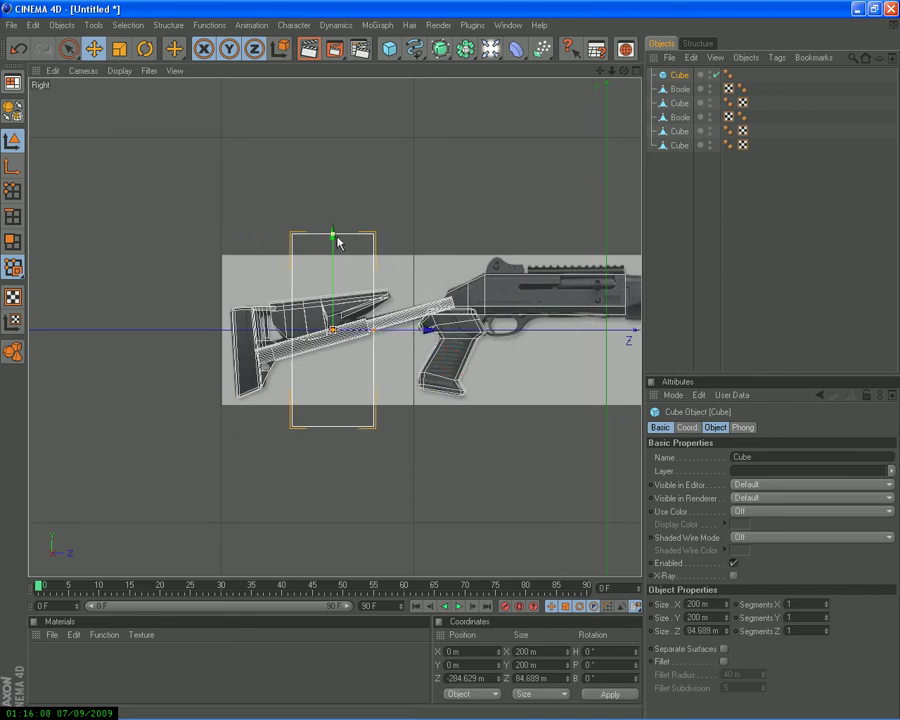
mouse_move(337, 242)
mouse_down()
mouse_move(341, 312)
mouse_move(334, 271)
mouse_up()
scroll(336, 220, up, 3)
scroll(336, 220, up, 3)
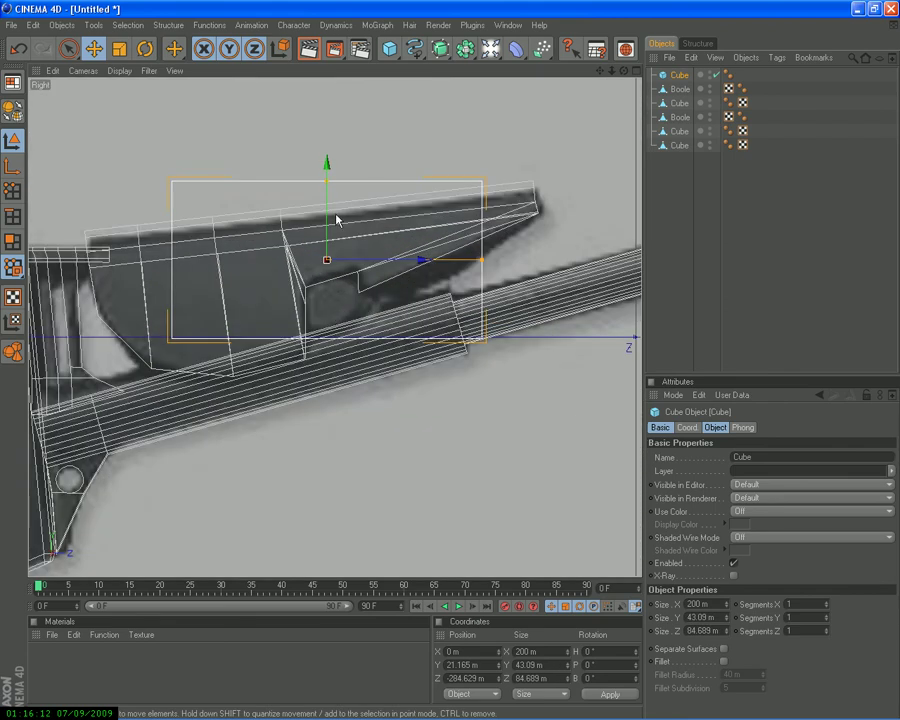
Fine-tune the cube to about 10.8 × 12.8 m, sitting over the notch
drag(327, 181, 327, 187)
mouse_move(484, 260)
mouse_down()
mouse_move(450, 365)
mouse_move(452, 246)
mouse_up()
drag(340, 174, 332, 189)
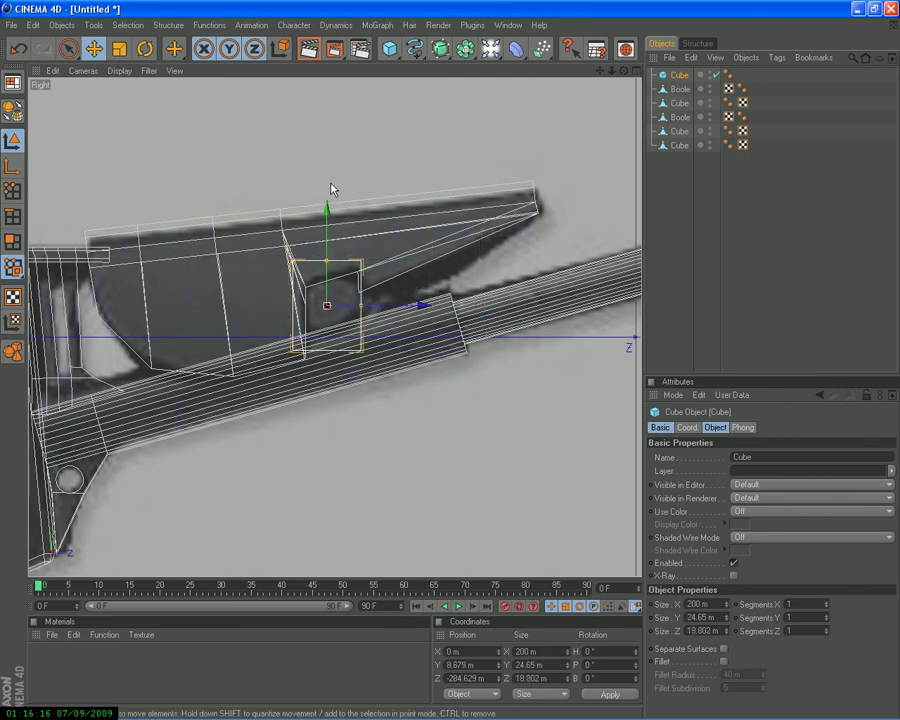
mouse_move(450, 358)
mouse_down()
mouse_move(363, 279)
mouse_move(327, 281)
mouse_up()
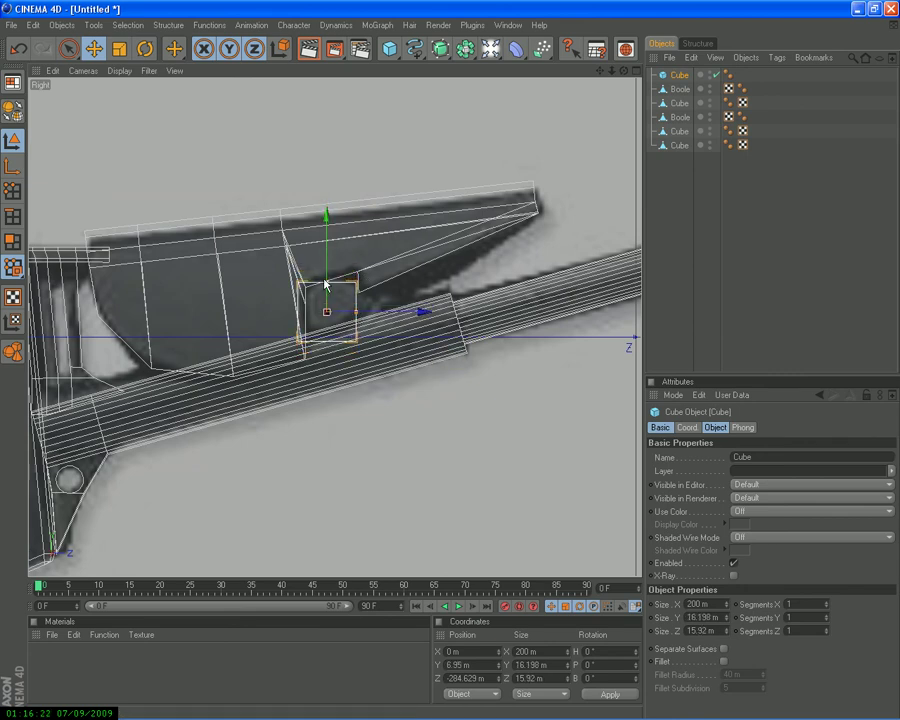
drag(357, 311, 327, 327)
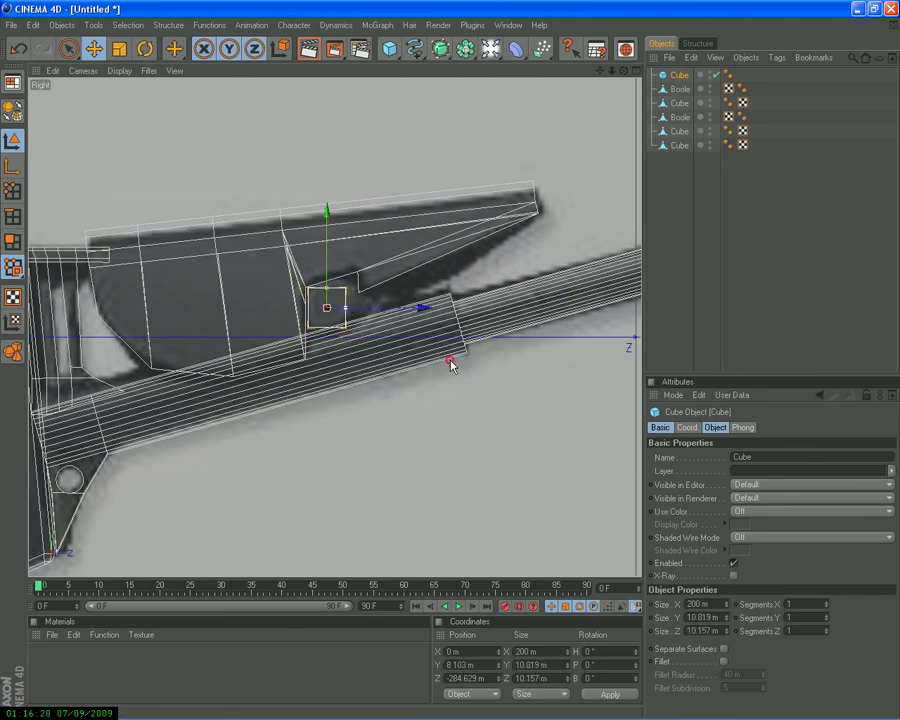
drag(367, 308, 374, 308)
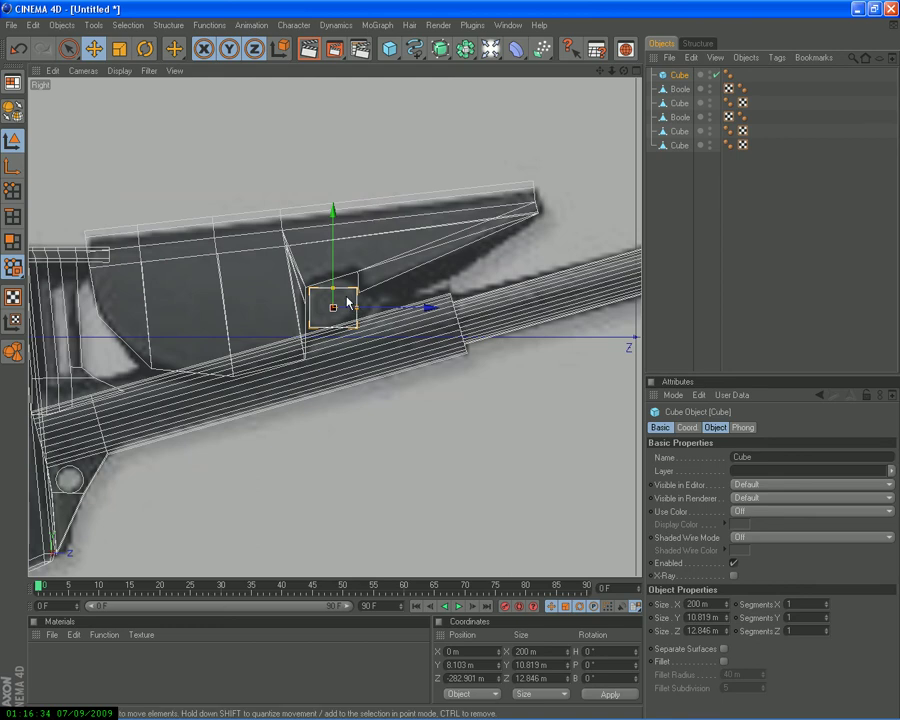
scroll(349, 298, up, 2)
scroll(349, 298, up, 1)
In Polygon mode, cut a Line-mode knife edge through the Boole's upper plate to the notch box
click(308, 196)
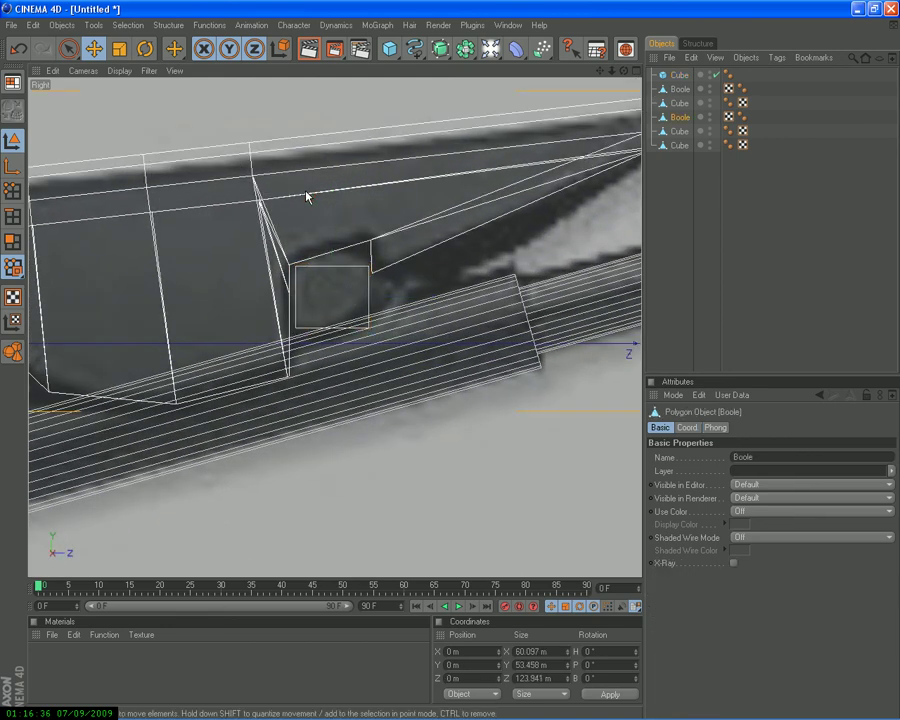
click(13, 242)
right_click(340, 283)
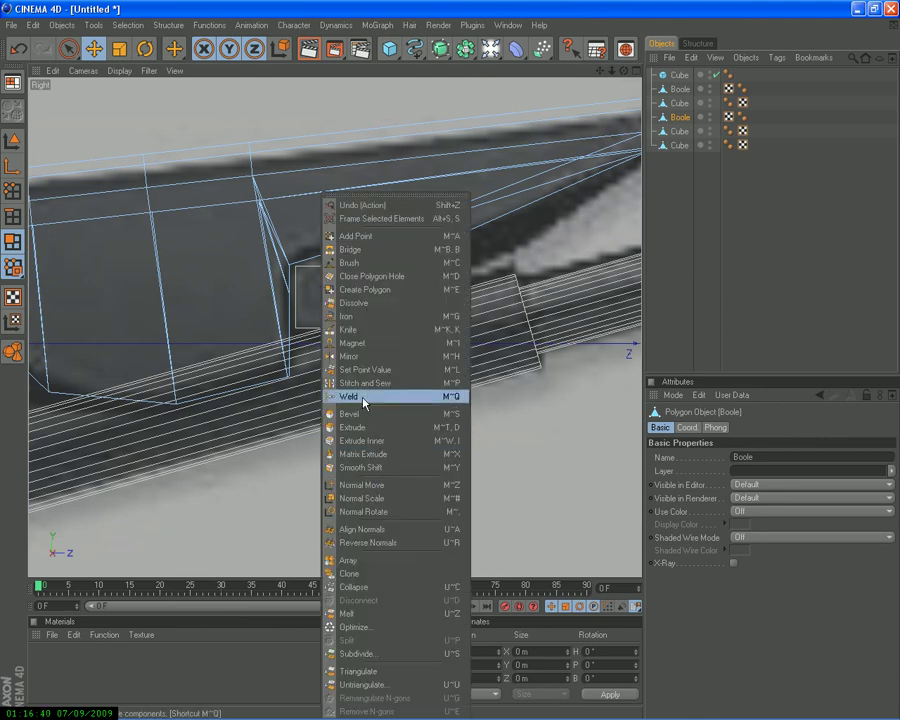
click(348, 329)
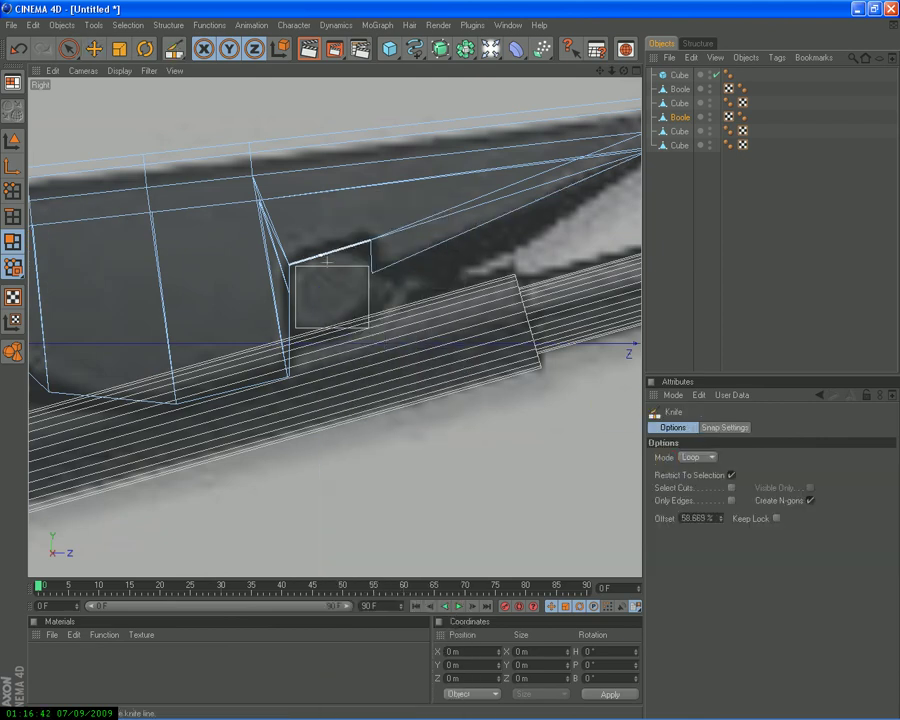
click(706, 466)
click(685, 510)
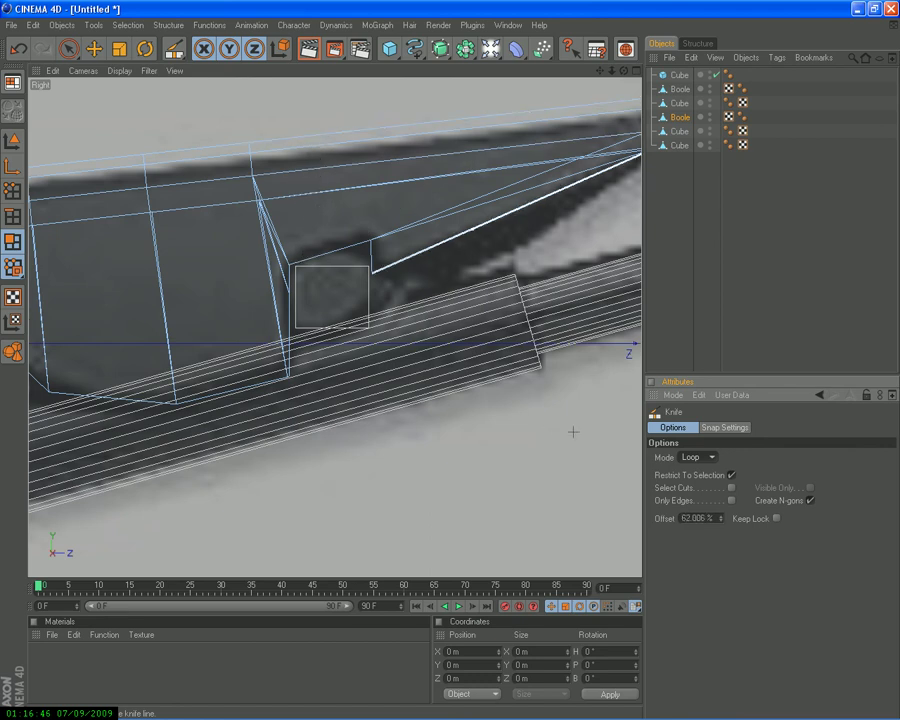
click(688, 457)
click(692, 472)
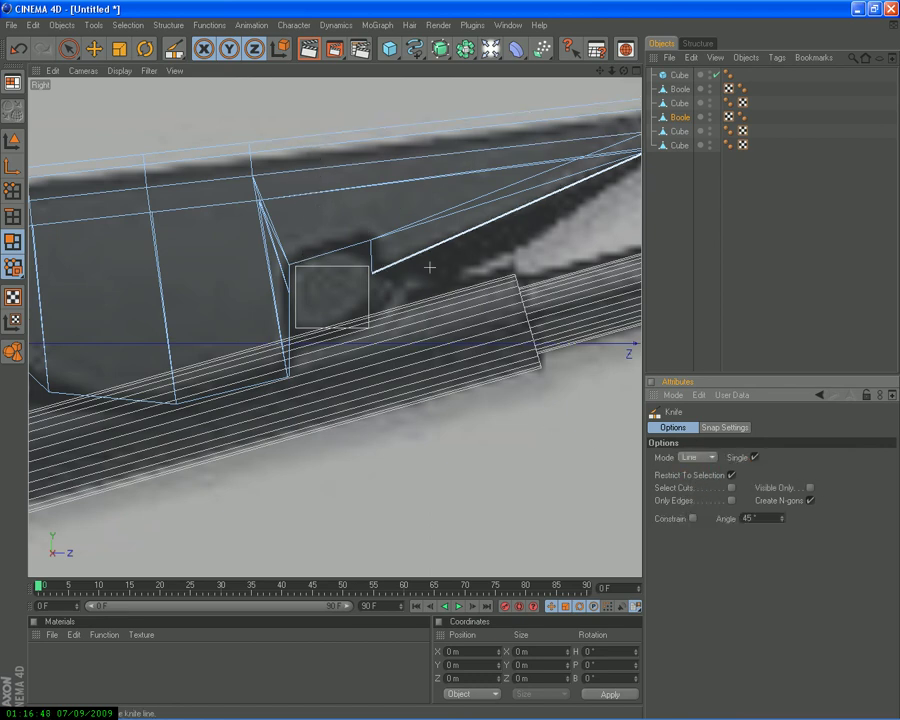
drag(301, 104, 329, 268)
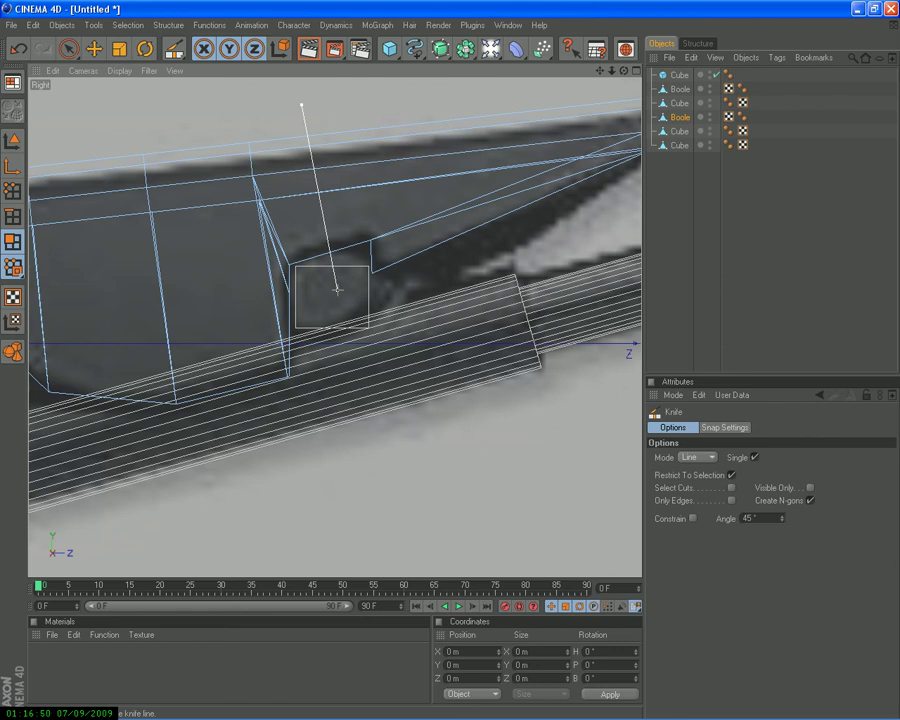